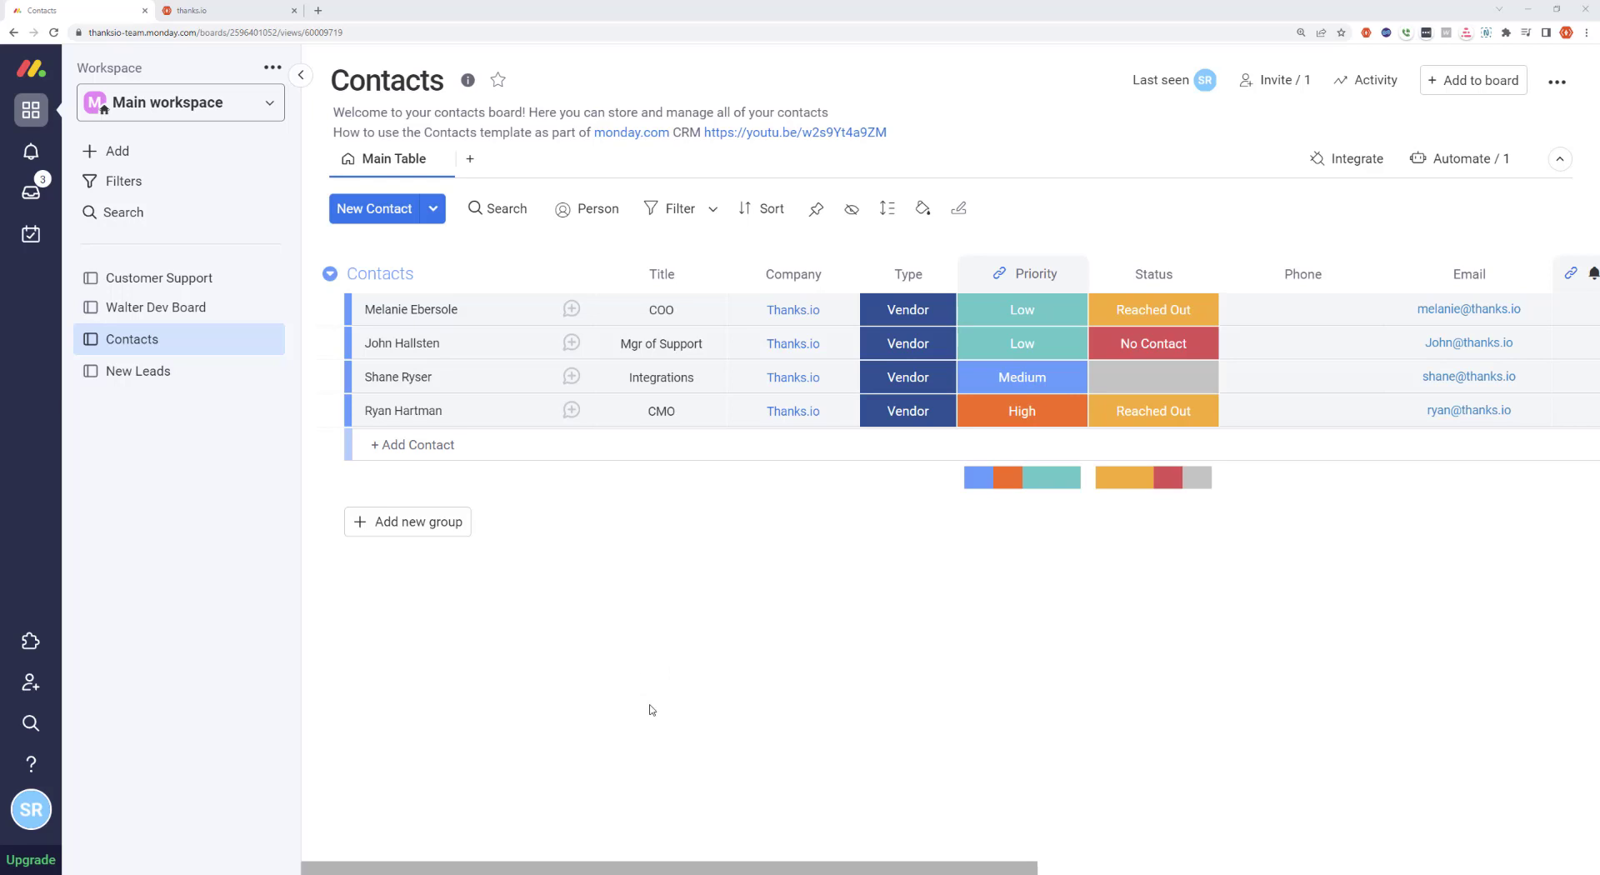
Examine the Contacts board's address columns and the label options available in its Status column
{"action": "left_click", "coordinate": [670, 861]}
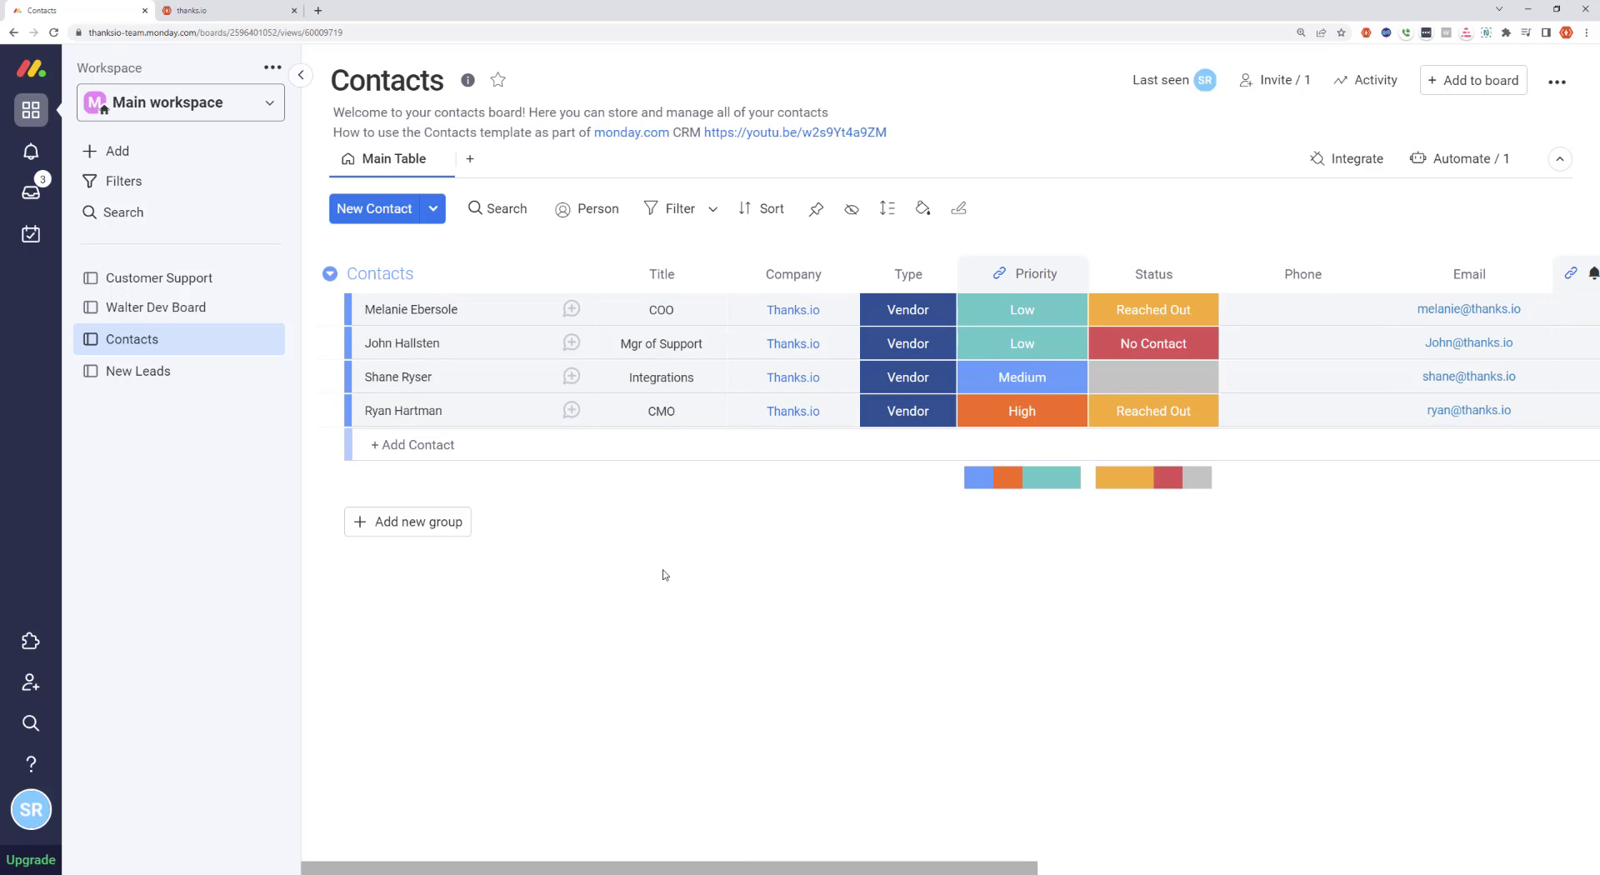
{"action": "left_click_drag", "start_coordinate": [542, 866], "coordinate": [1096, 841]}
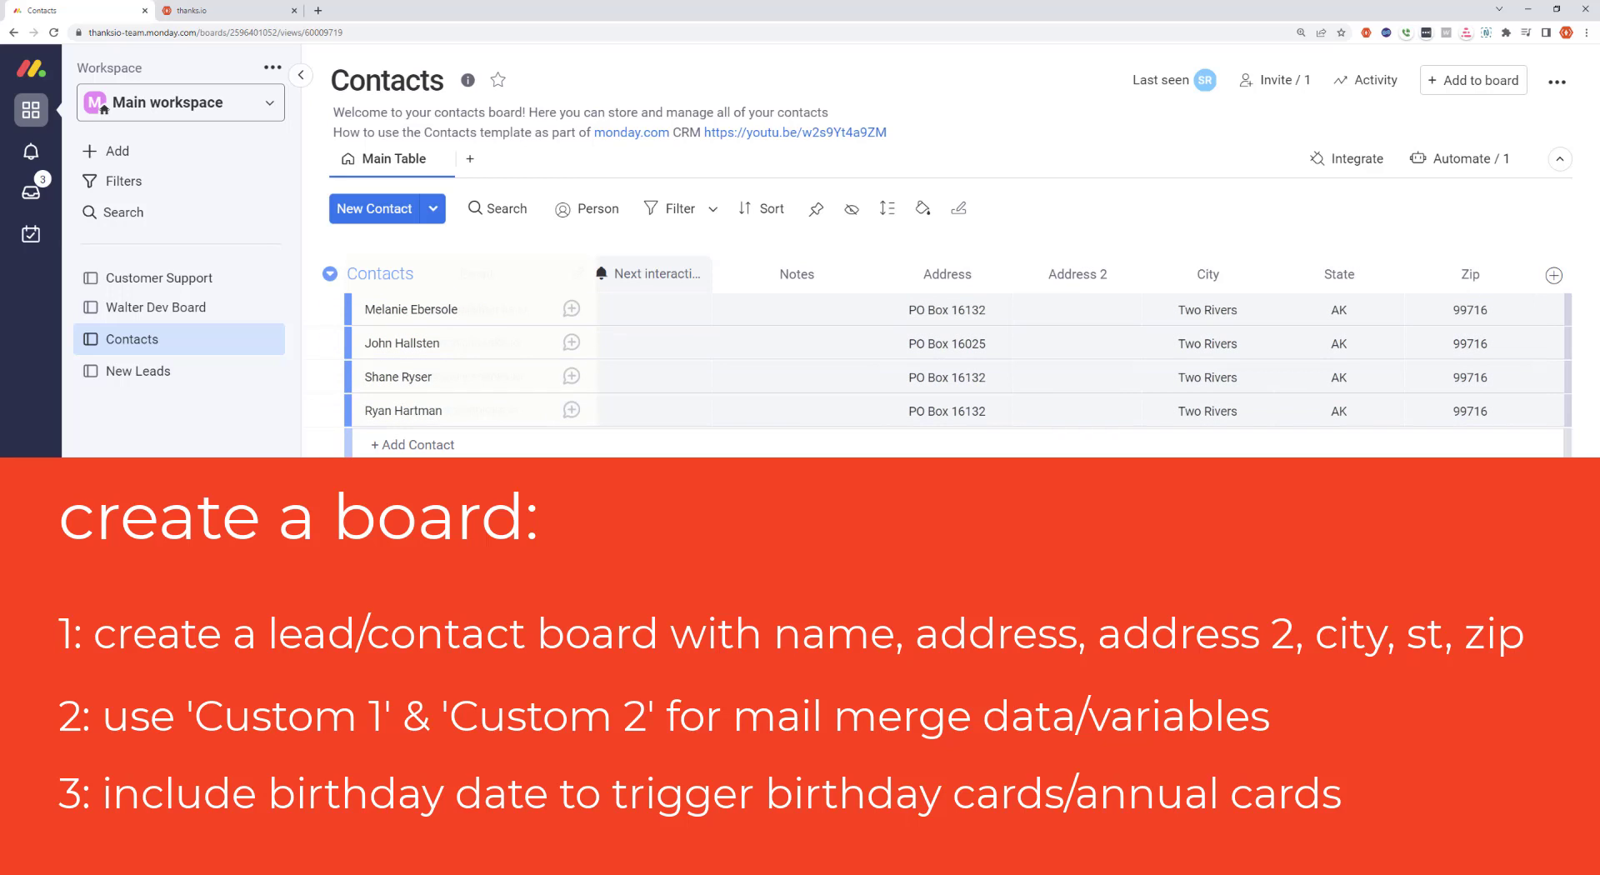
{"action": "scroll", "coordinate": [479, 866], "scroll_direction": "left", "scroll_amount": 10}
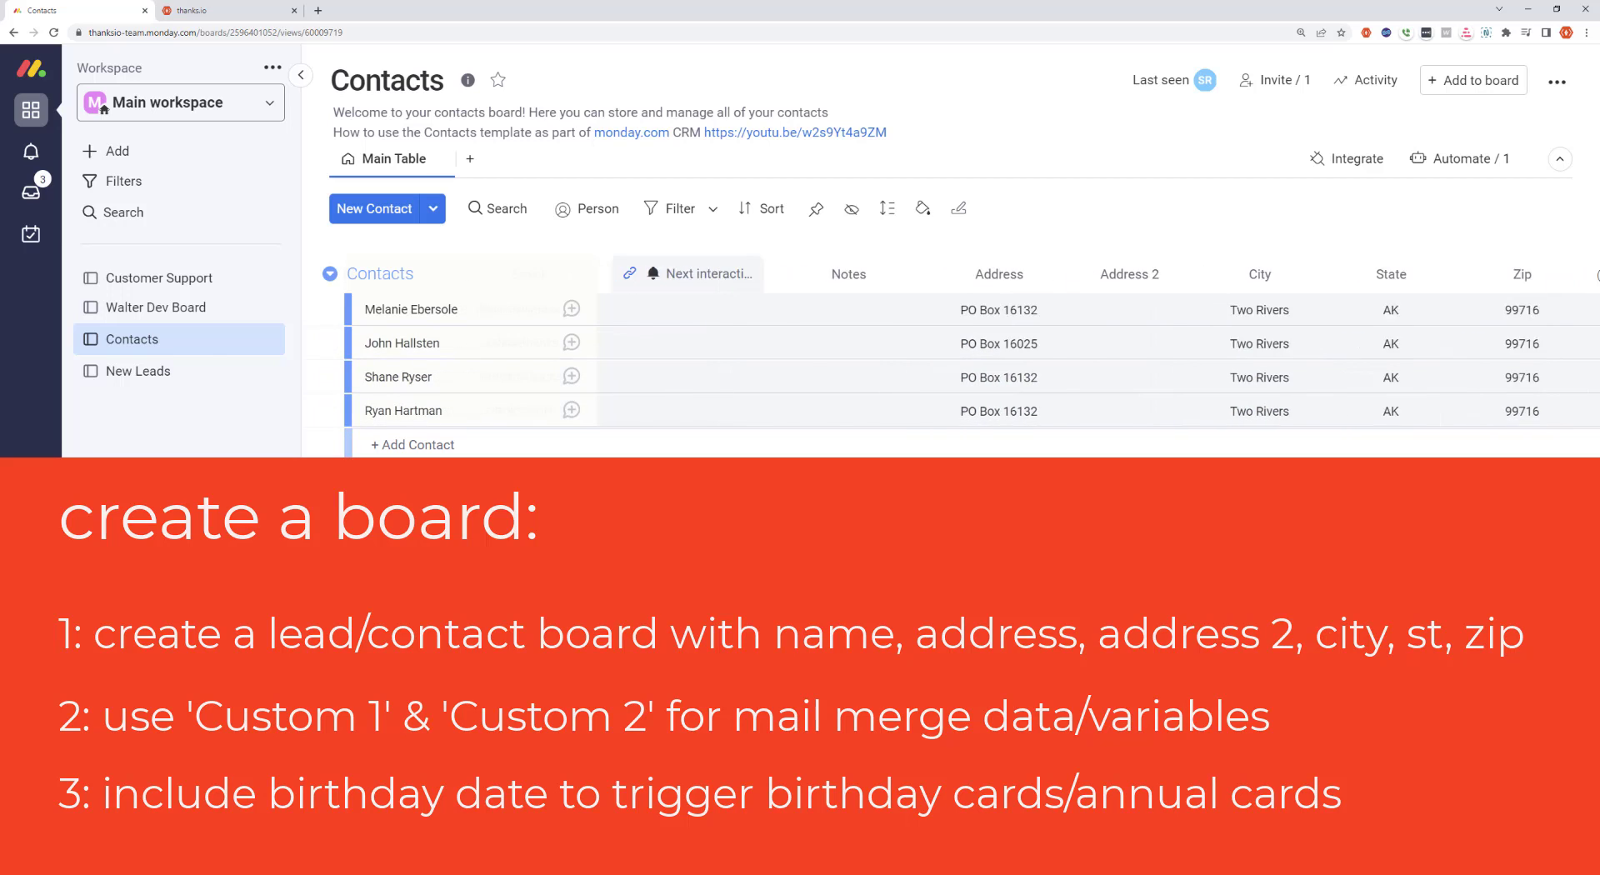
{"action": "left_click_drag", "start_coordinate": [479, 868], "coordinate": [333, 868]}
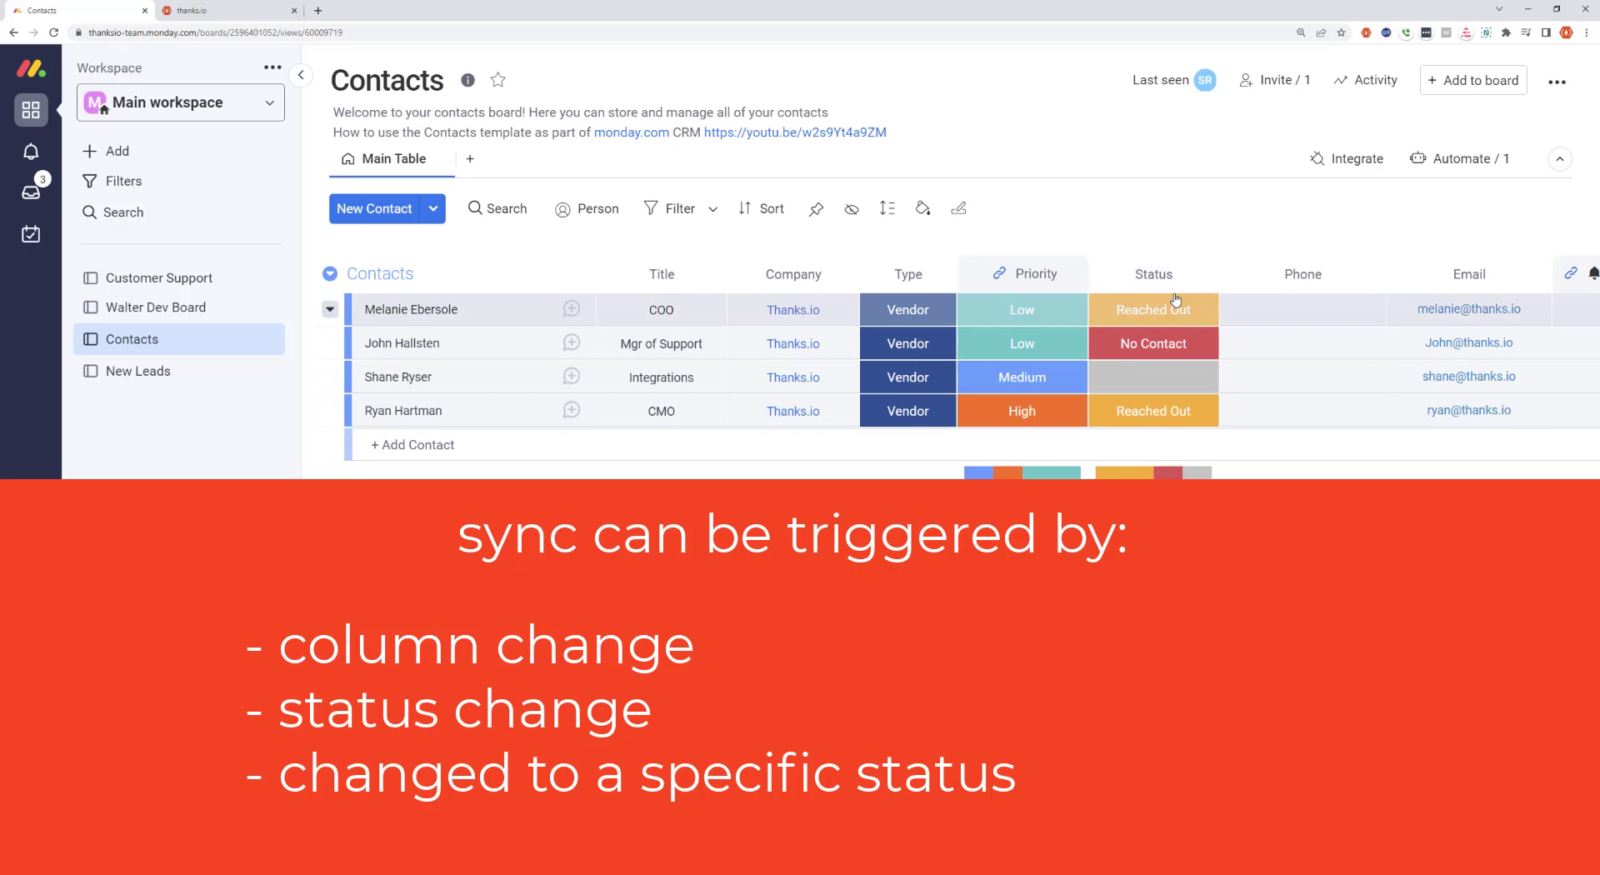
{"action": "left_click", "coordinate": [1162, 383]}
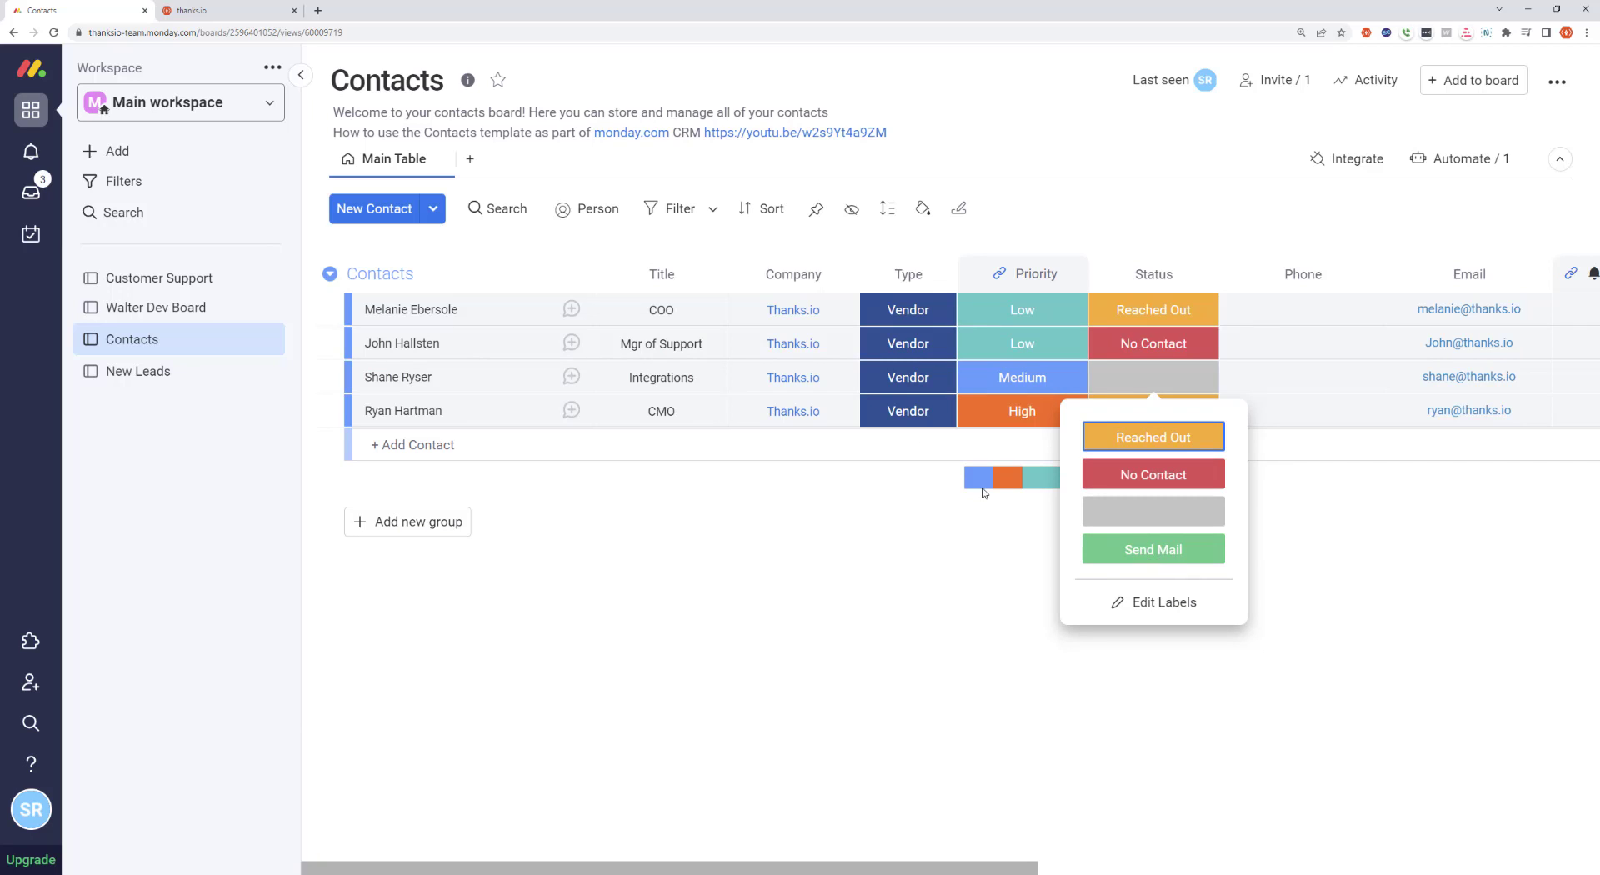
{"action": "left_click", "coordinate": [770, 507]}
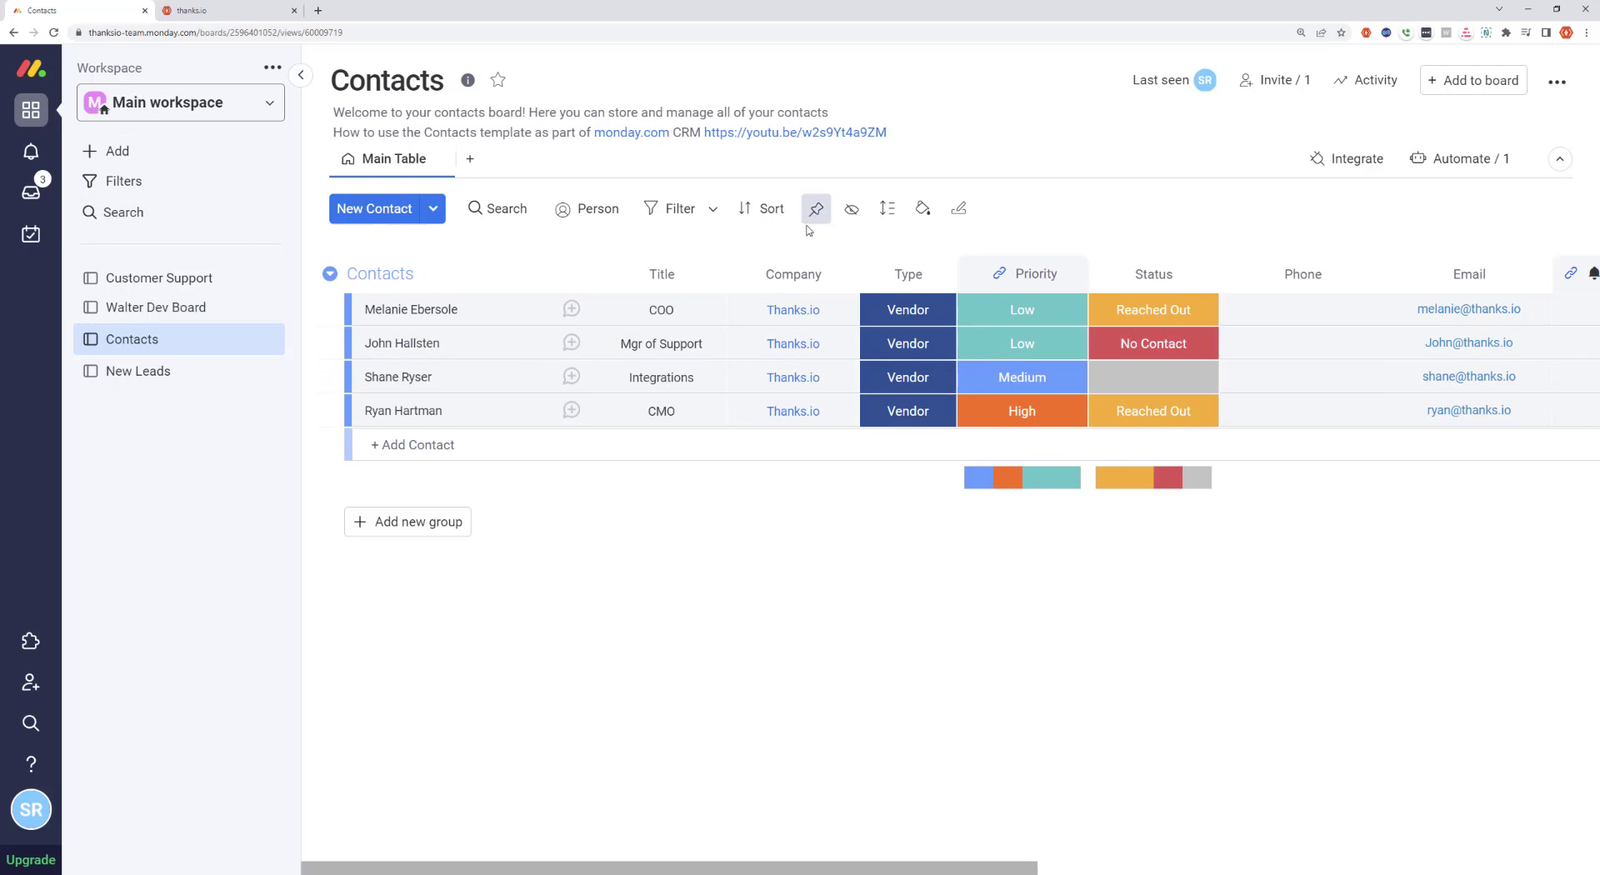
{"action": "left_click_drag", "start_coordinate": [654, 869], "coordinate": [475, 766]}
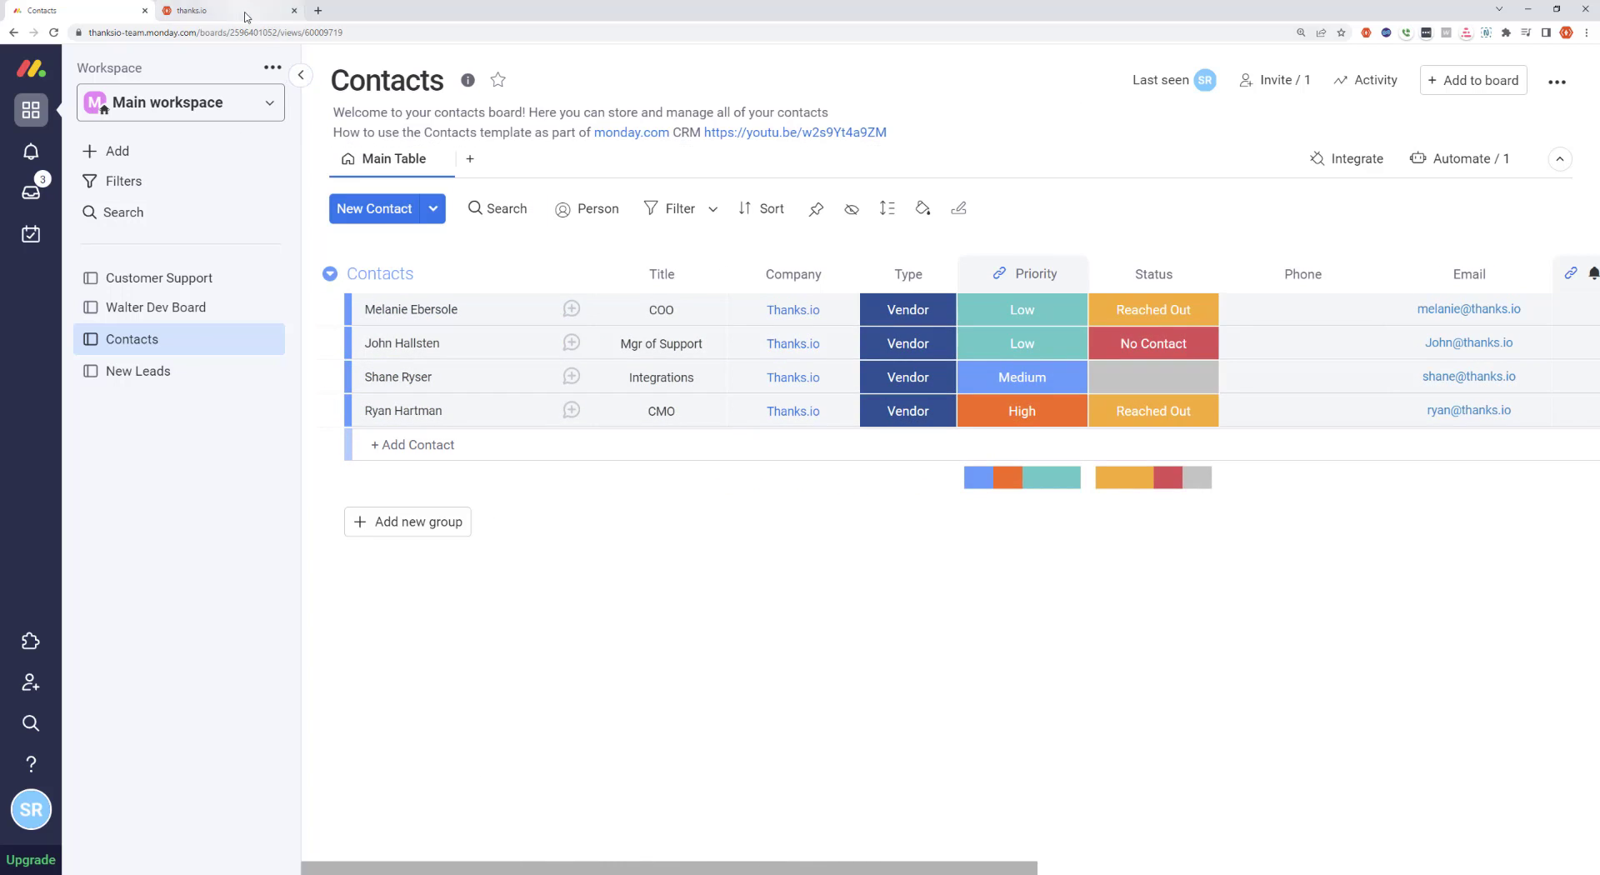
Switch to the thanks.io dashboard and start a new retargeting mailing list
{"action": "left_click", "coordinate": [200, 10]}
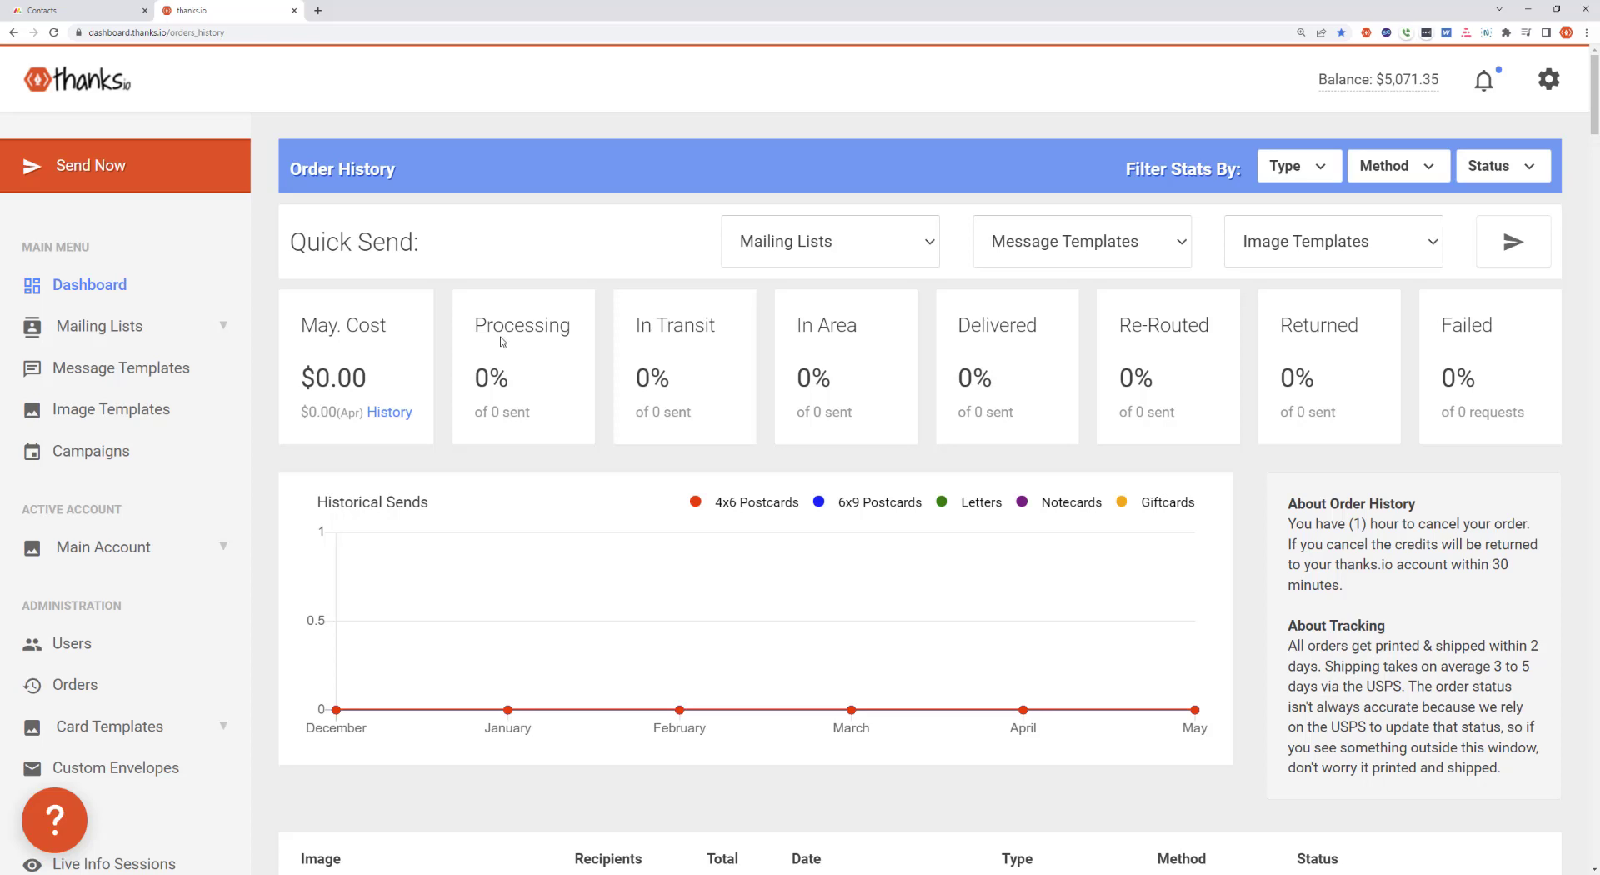
{"action": "left_click", "coordinate": [116, 335]}
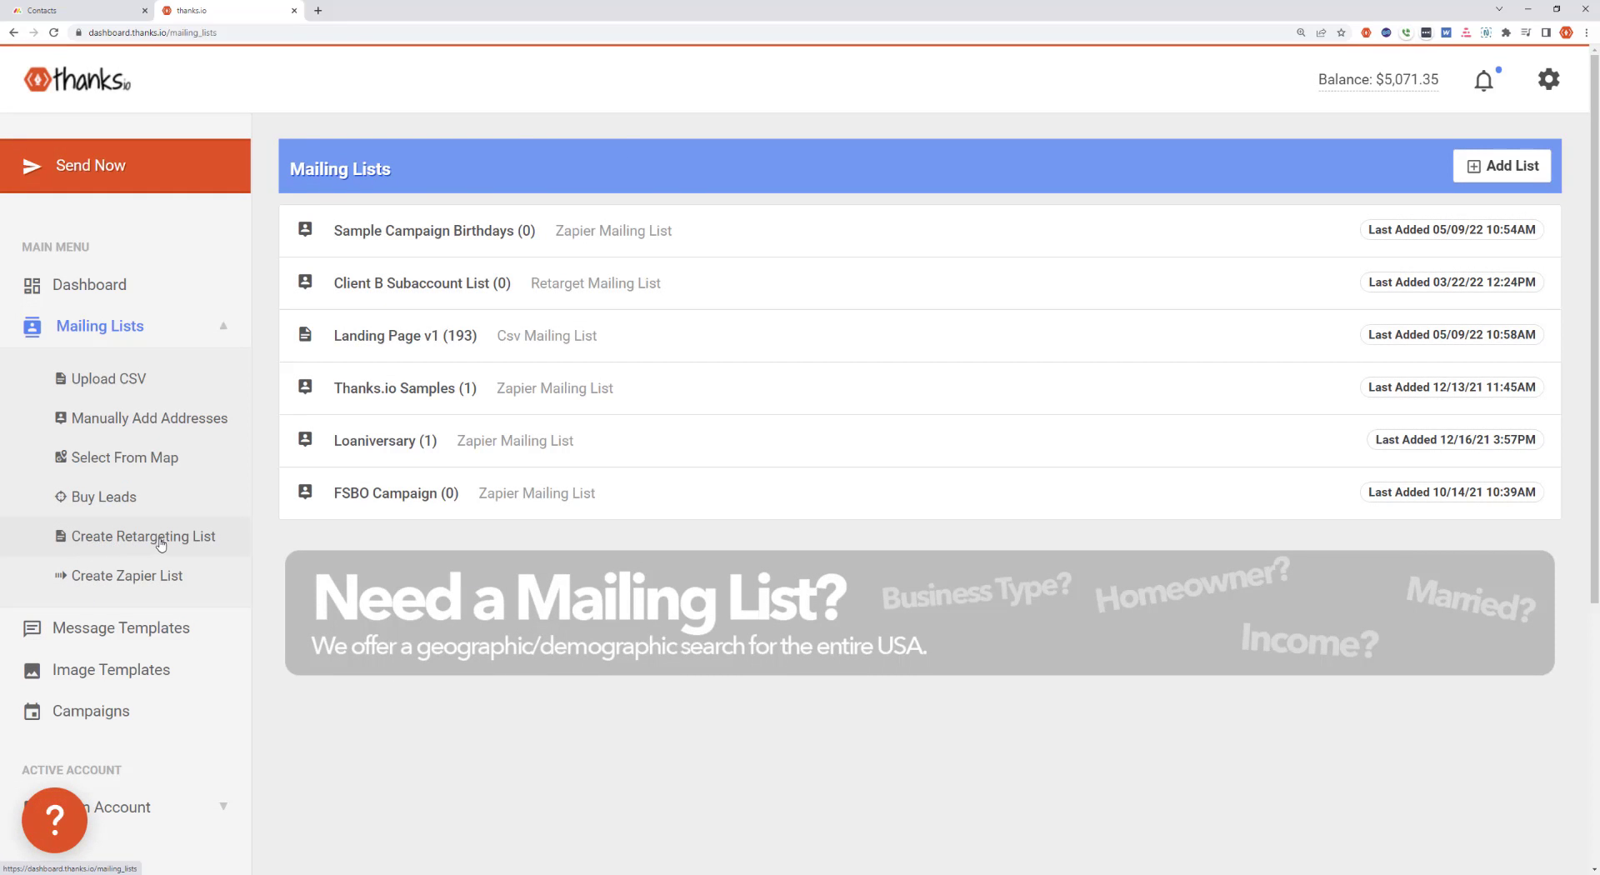
{"action": "left_click", "coordinate": [124, 537]}
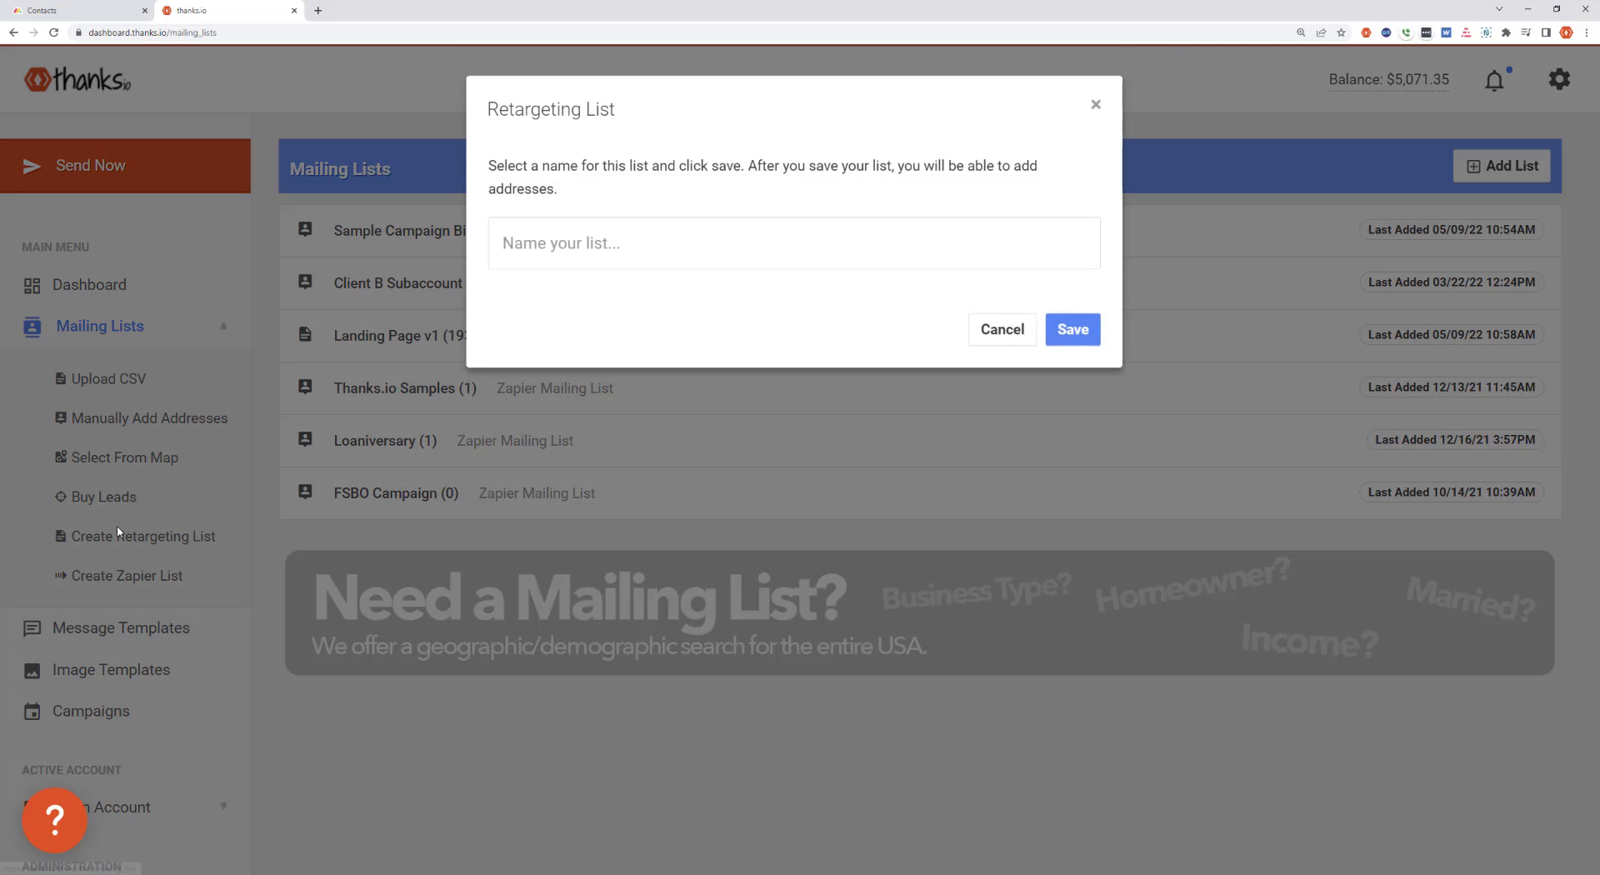
Name the retargeting list "Monday.com Leads" and save it
{"action": "left_click", "coordinate": [645, 223]}
{"action": "type", "text": "MOnd"}
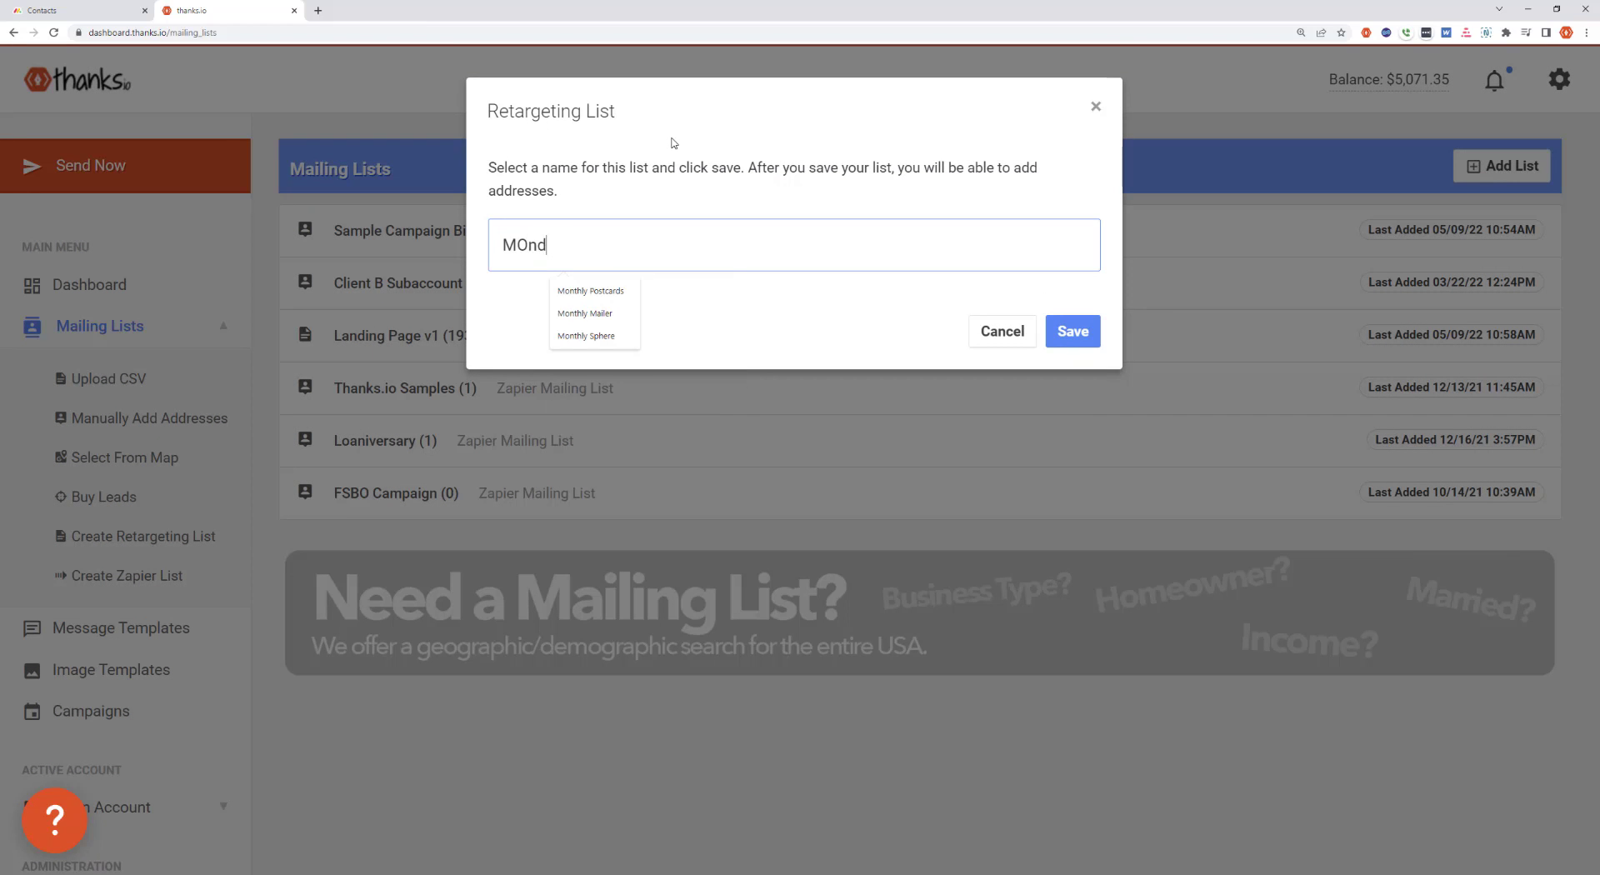
{"action": "type", "text": "ay.com Cont"}
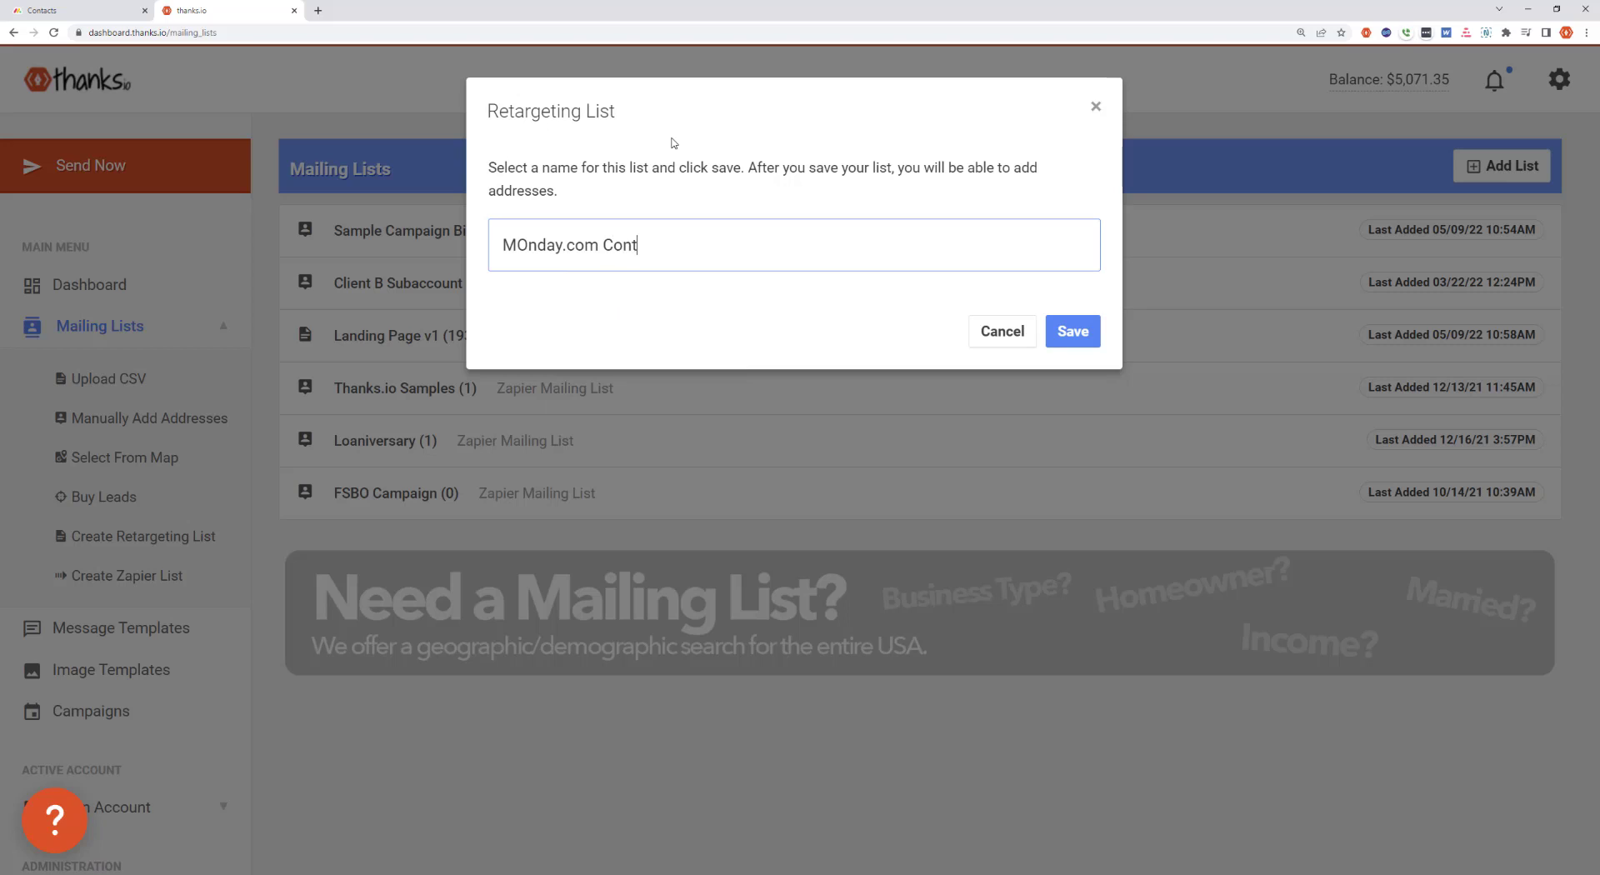
{"action": "key", "text": "BackSpace"}
{"action": "key", "text": "BackSpace"}
{"action": "key", "text": "BackSpace"}
{"action": "key", "text": "BackSpace"}
{"action": "type", "text": "Leads"}
{"action": "key", "text": "Right"}
{"action": "key", "text": "shift+Right"}
{"action": "type", "text": "o"}
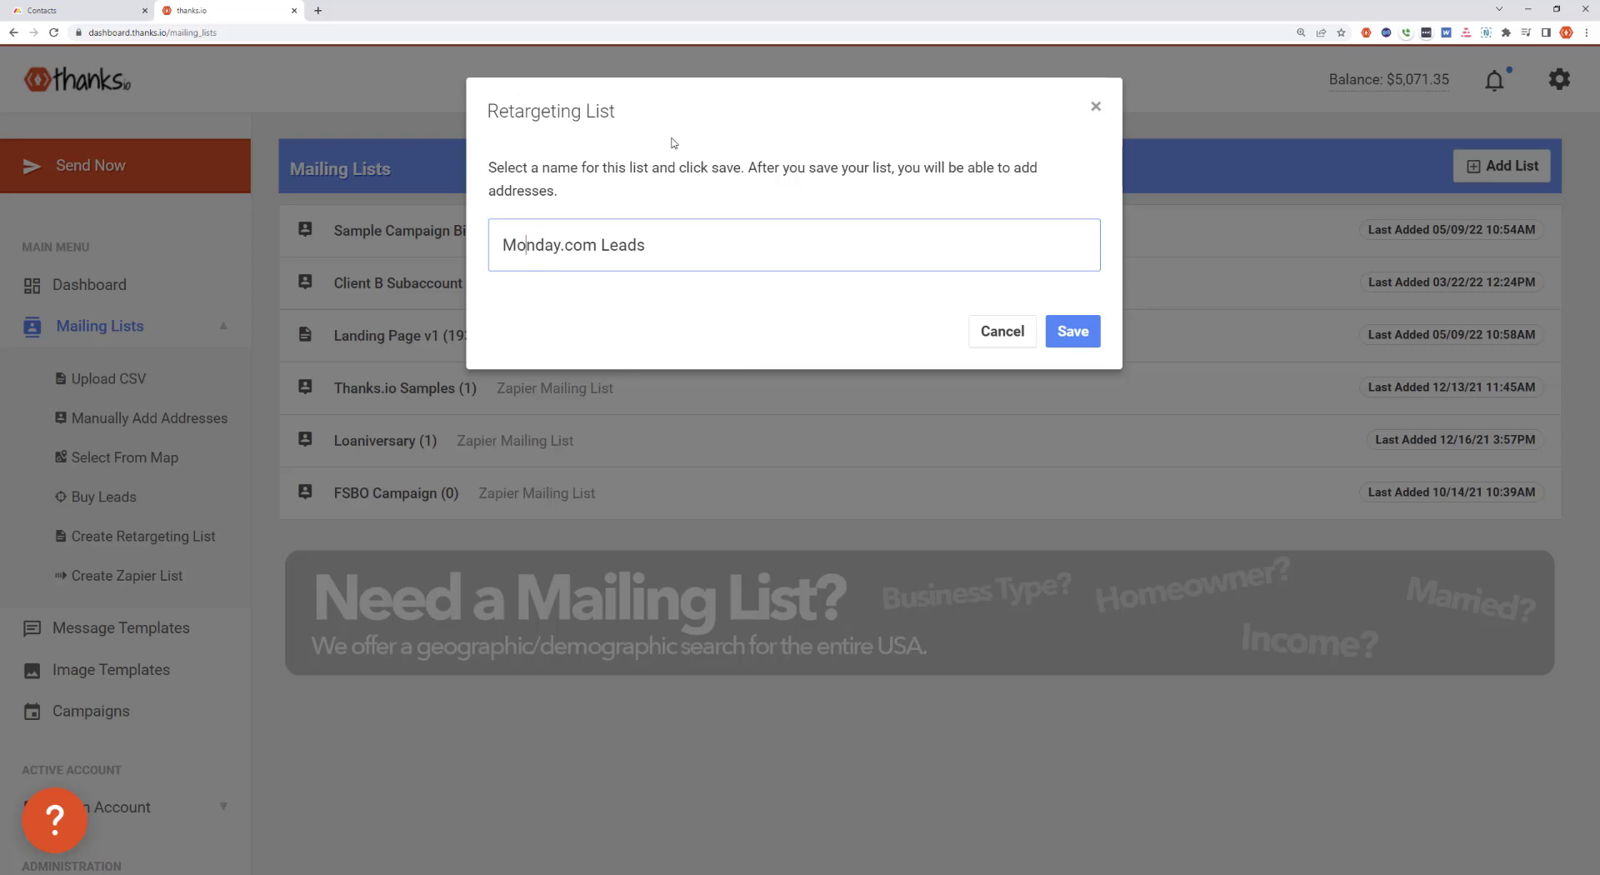
{"action": "left_click", "coordinate": [1072, 331]}
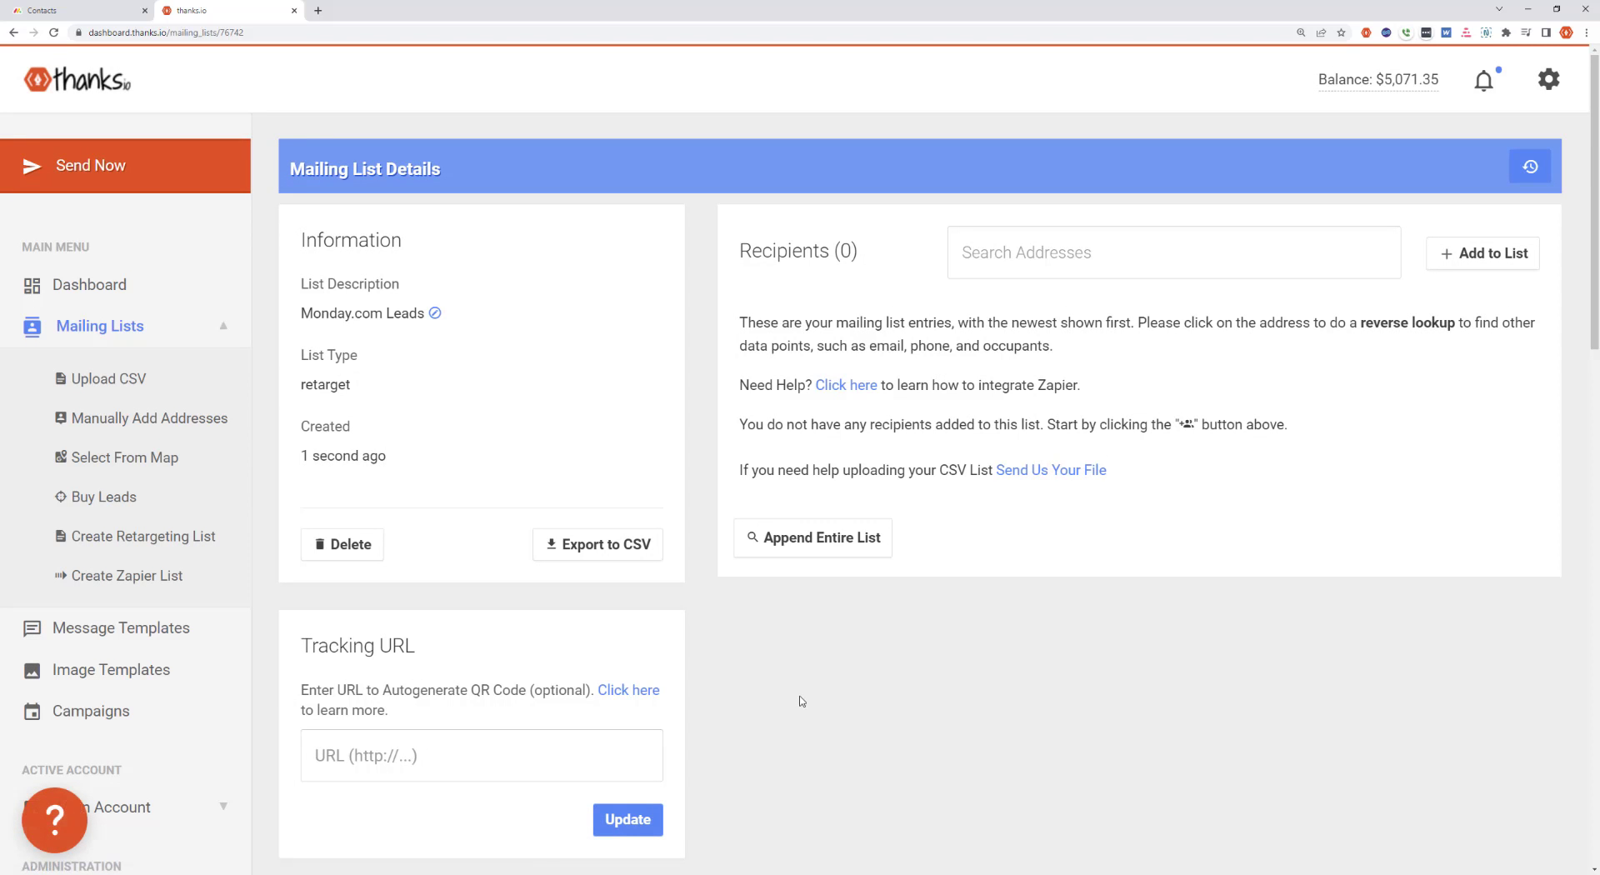
{"action": "left_click_drag", "start_coordinate": [737, 255], "coordinate": [885, 258]}
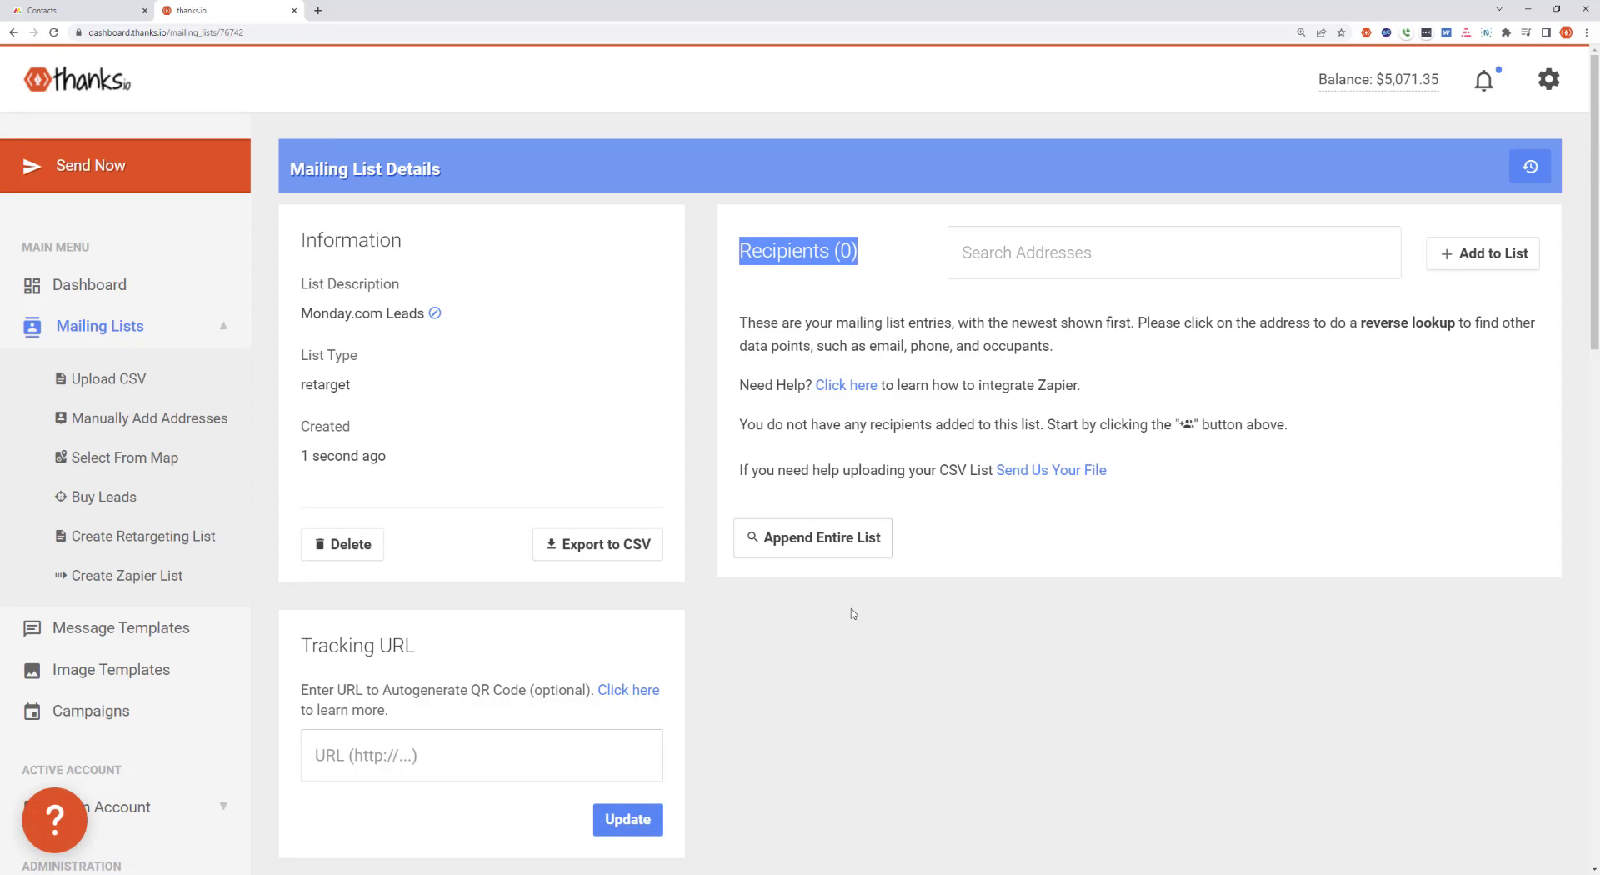
{"action": "left_click", "coordinate": [848, 688]}
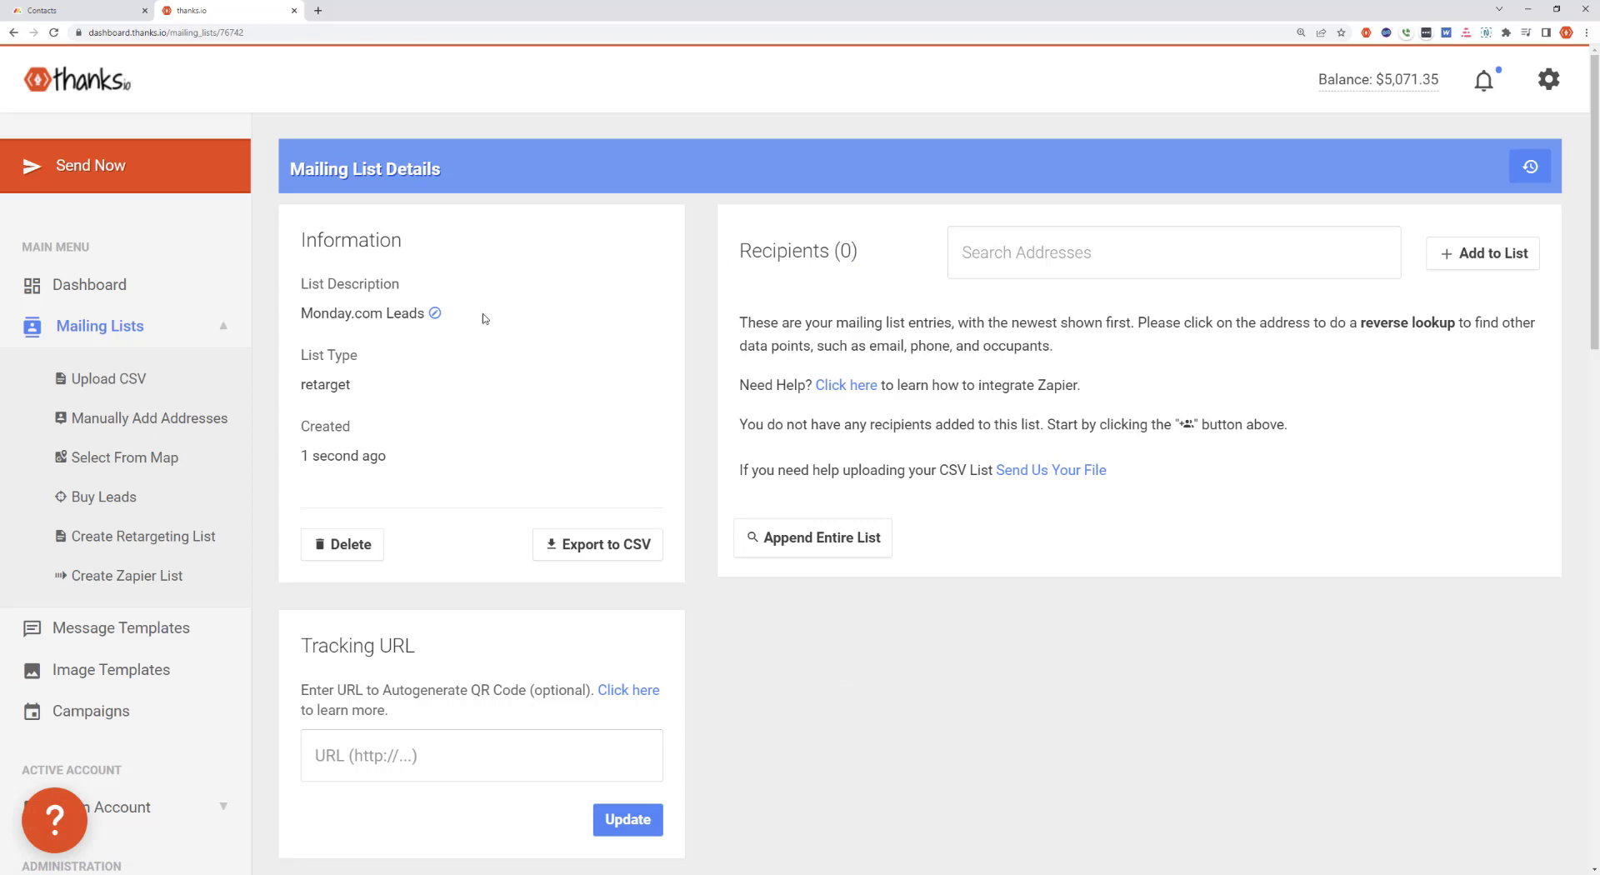
Open the thanks.io account's billing page and review the available subscription plans
{"action": "left_click", "coordinate": [1548, 82]}
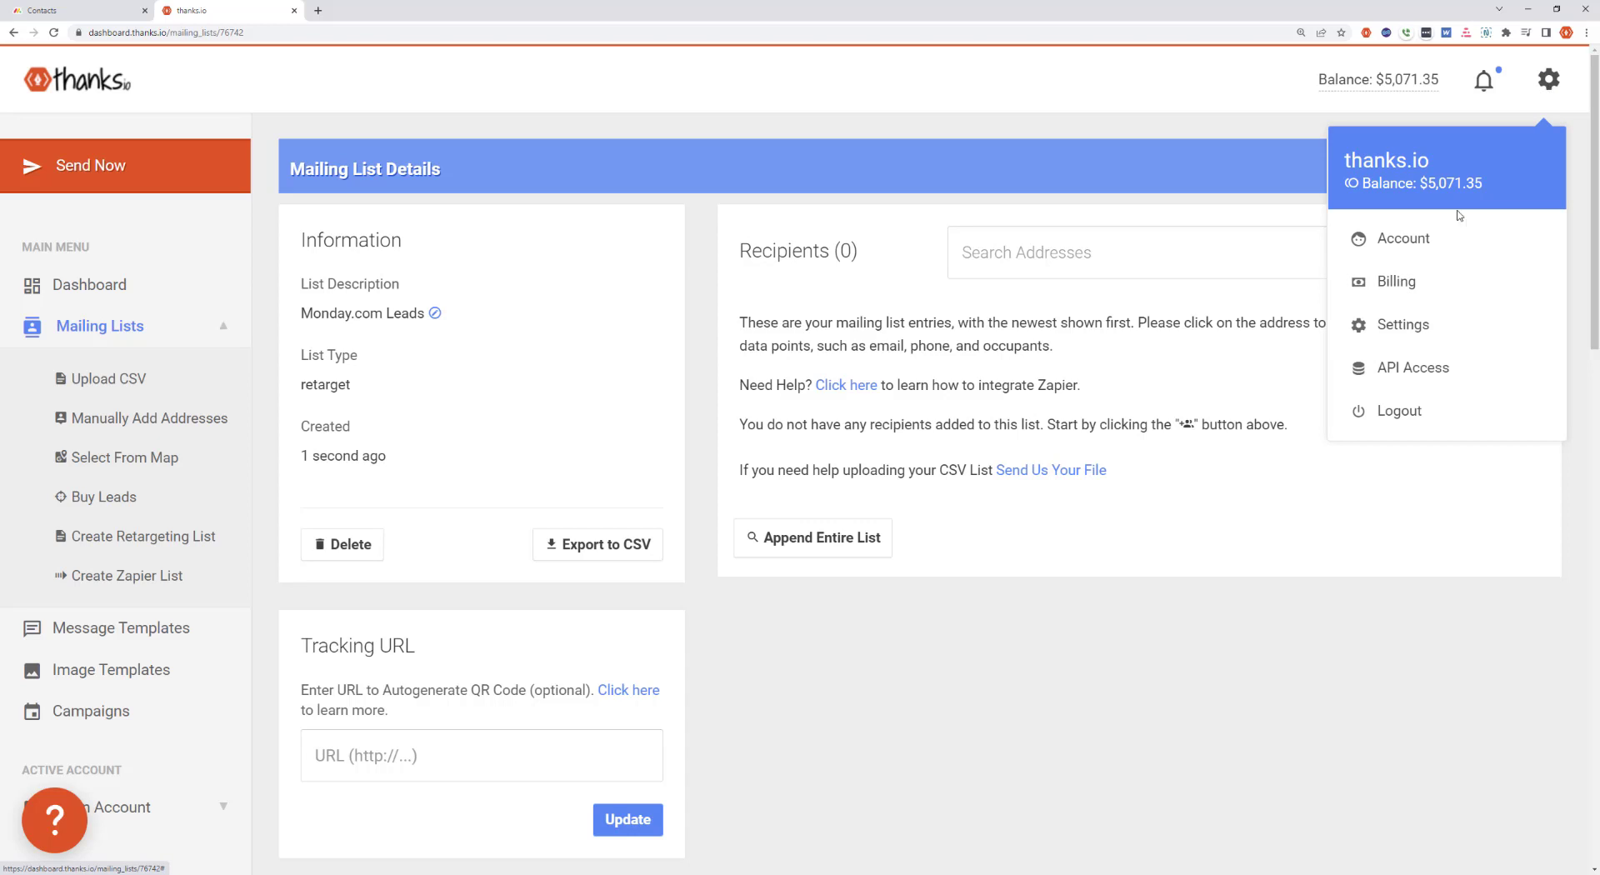
{"action": "left_click", "coordinate": [1402, 283]}
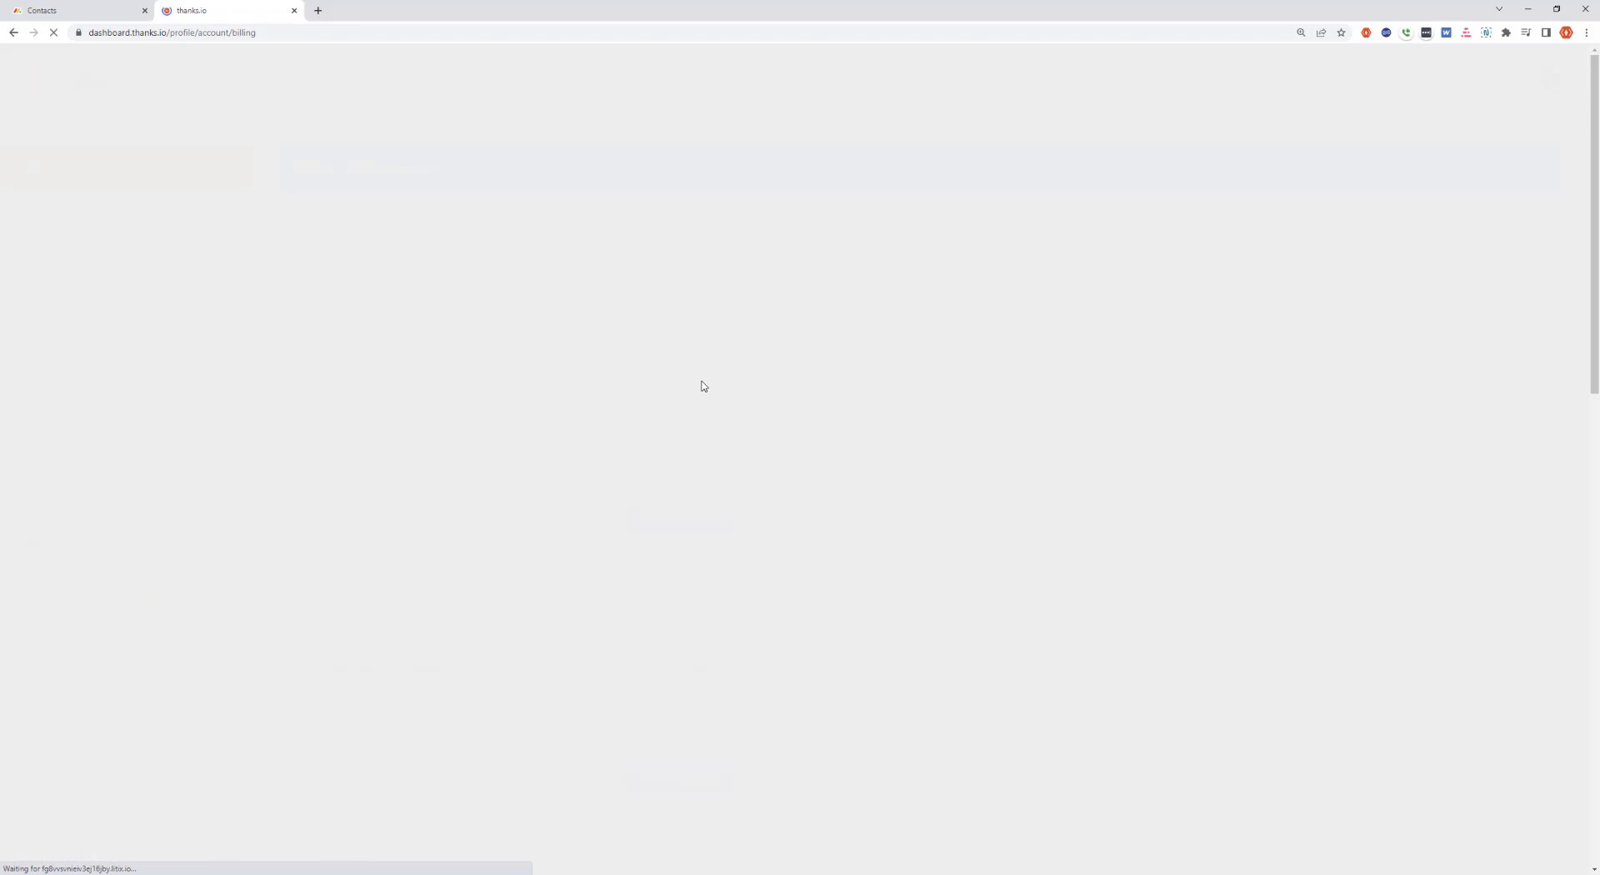
{"action": "scroll", "coordinate": [332, 495], "scroll_direction": "down", "scroll_amount": 5}
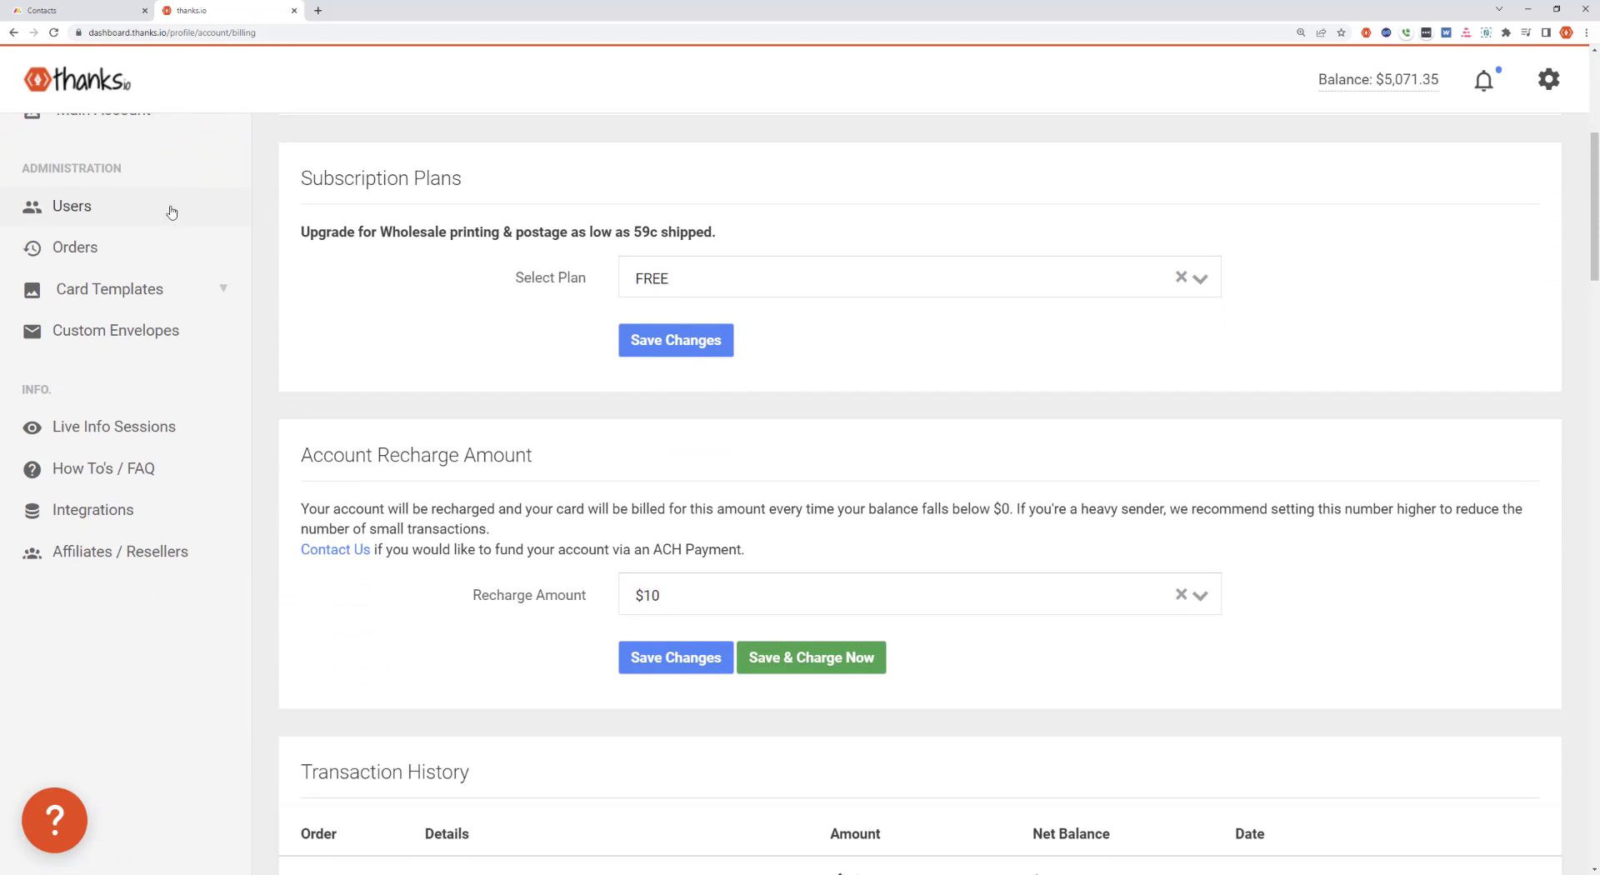
{"action": "left_click", "coordinate": [723, 288]}
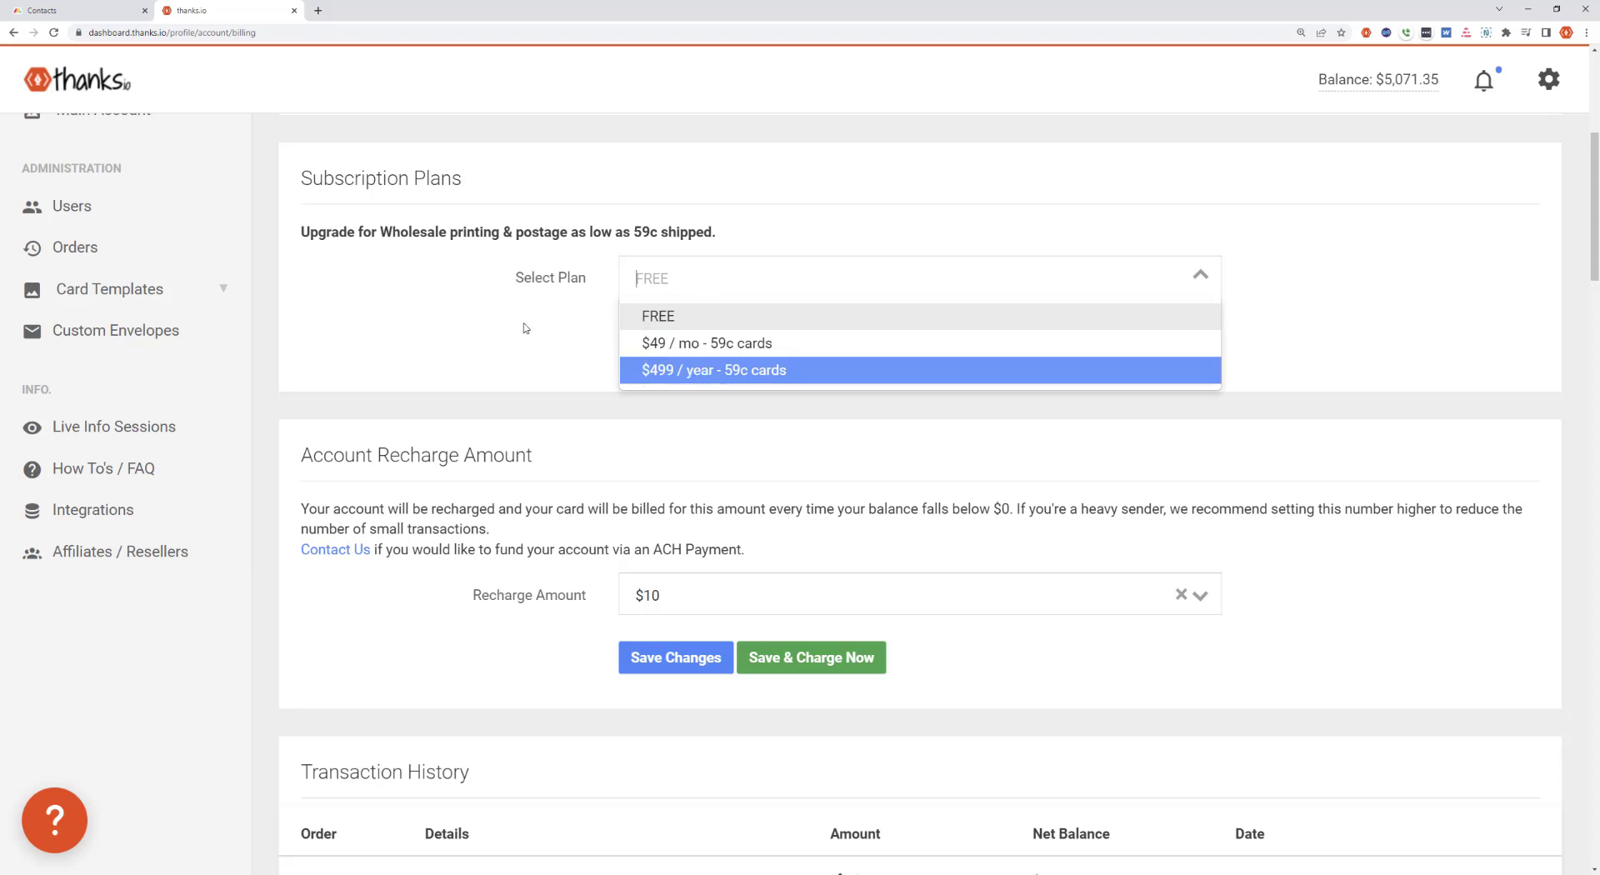
{"action": "left_click", "coordinate": [708, 309]}
{"action": "left_click", "coordinate": [704, 279]}
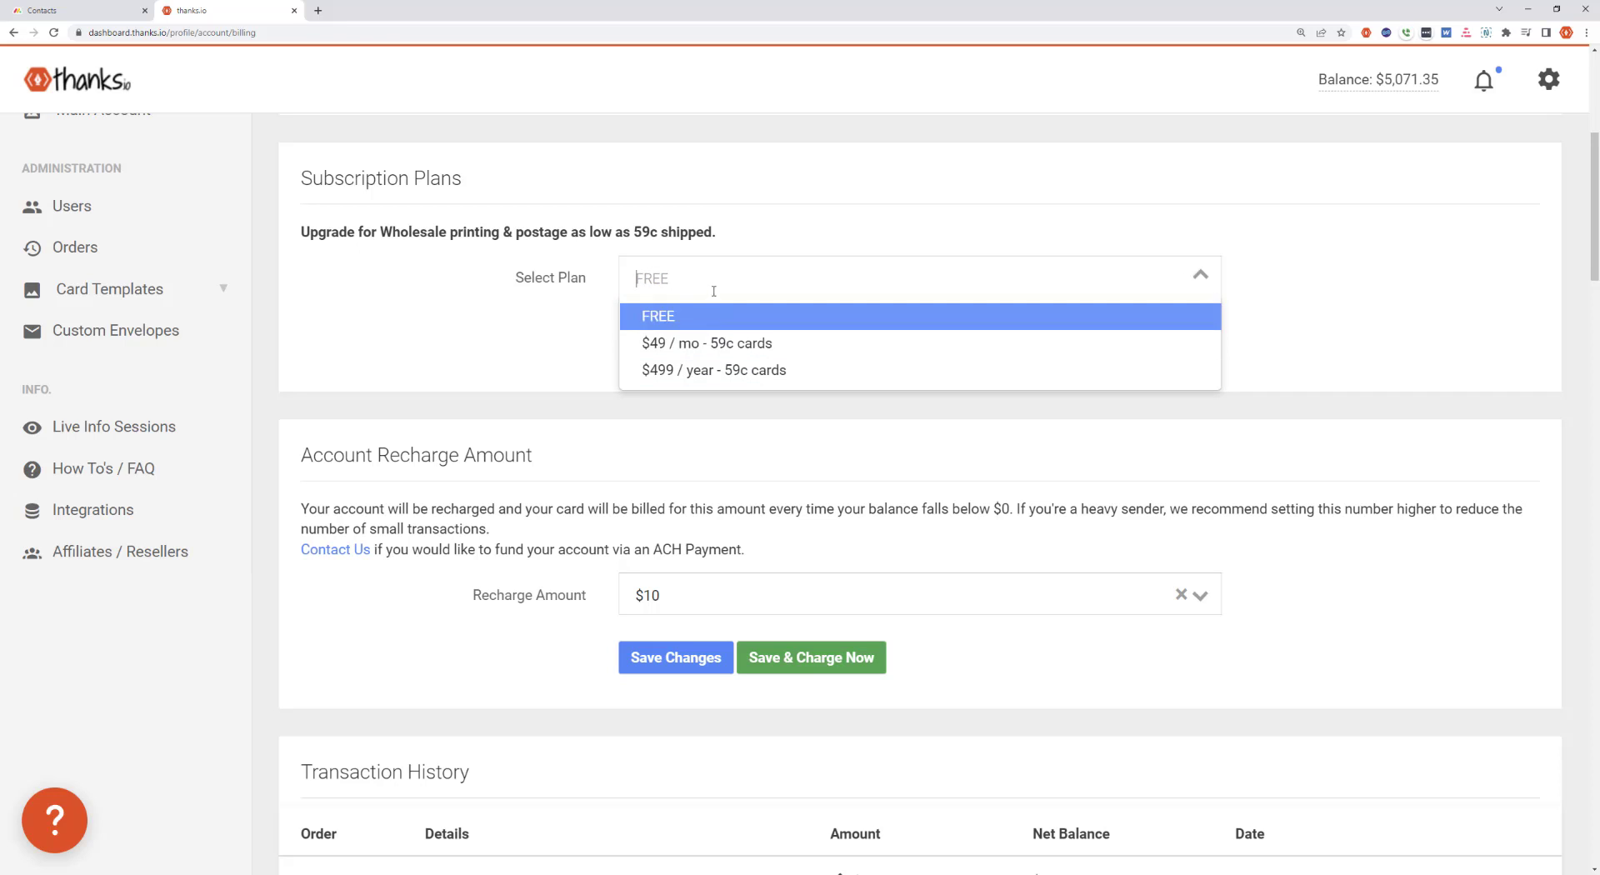
{"action": "left_click", "coordinate": [467, 324]}
{"action": "scroll", "coordinate": [514, 300], "scroll_direction": "down", "scroll_amount": 2}
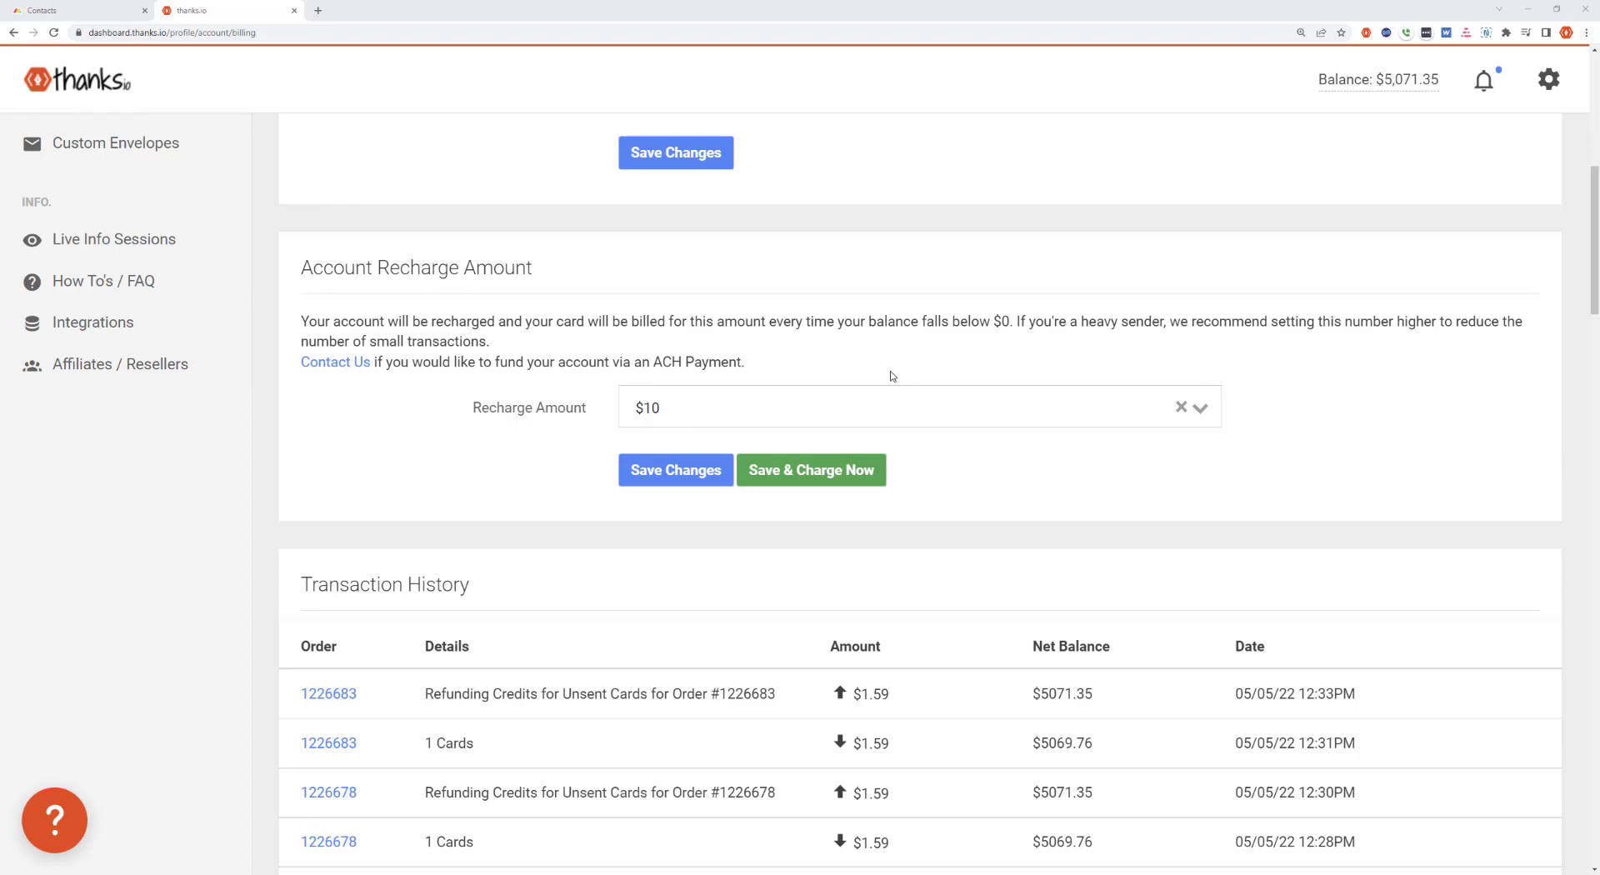
Review the account recharge options and select $100 as the recharge amount
{"action": "left_click", "coordinate": [720, 419]}
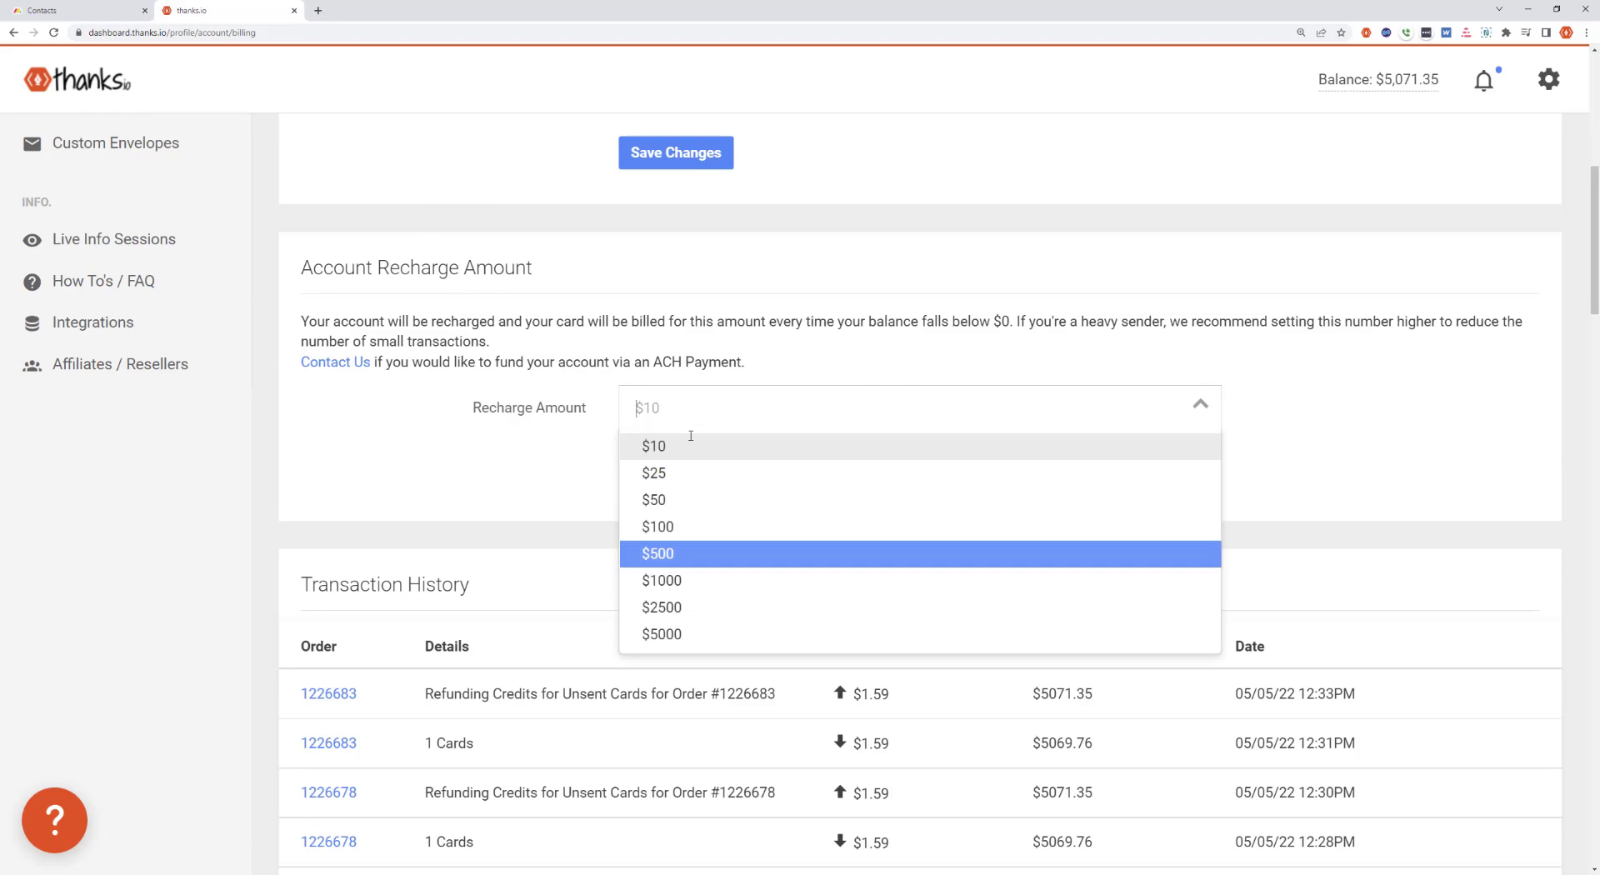
{"action": "left_click_drag", "start_coordinate": [481, 407], "coordinate": [490, 408]}
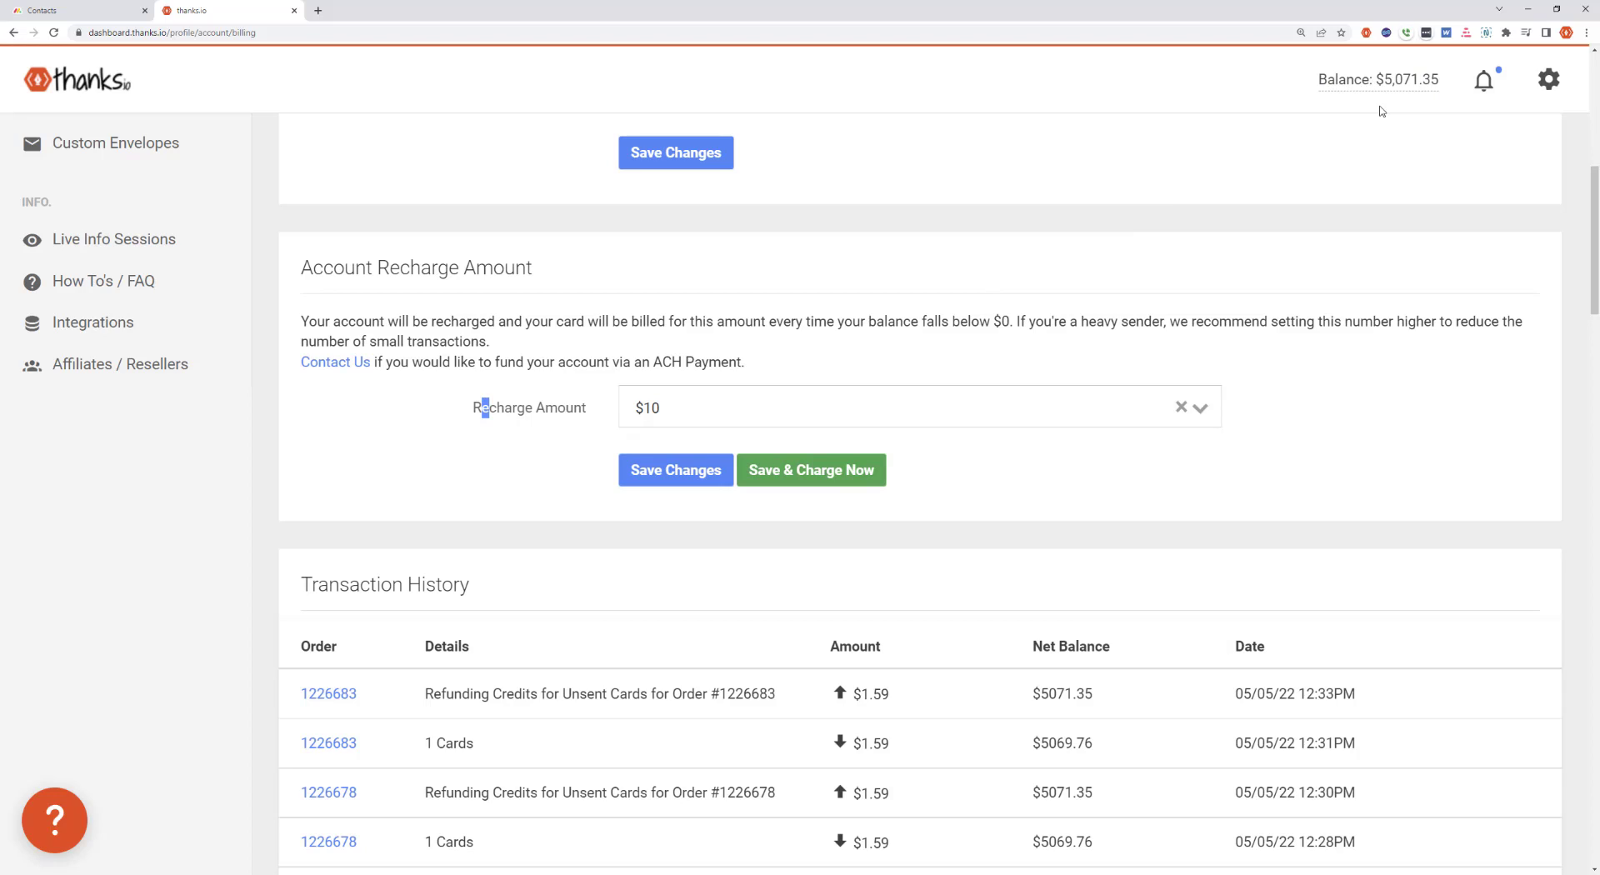
{"action": "left_click", "coordinate": [528, 318]}
{"action": "left_click", "coordinate": [649, 414]}
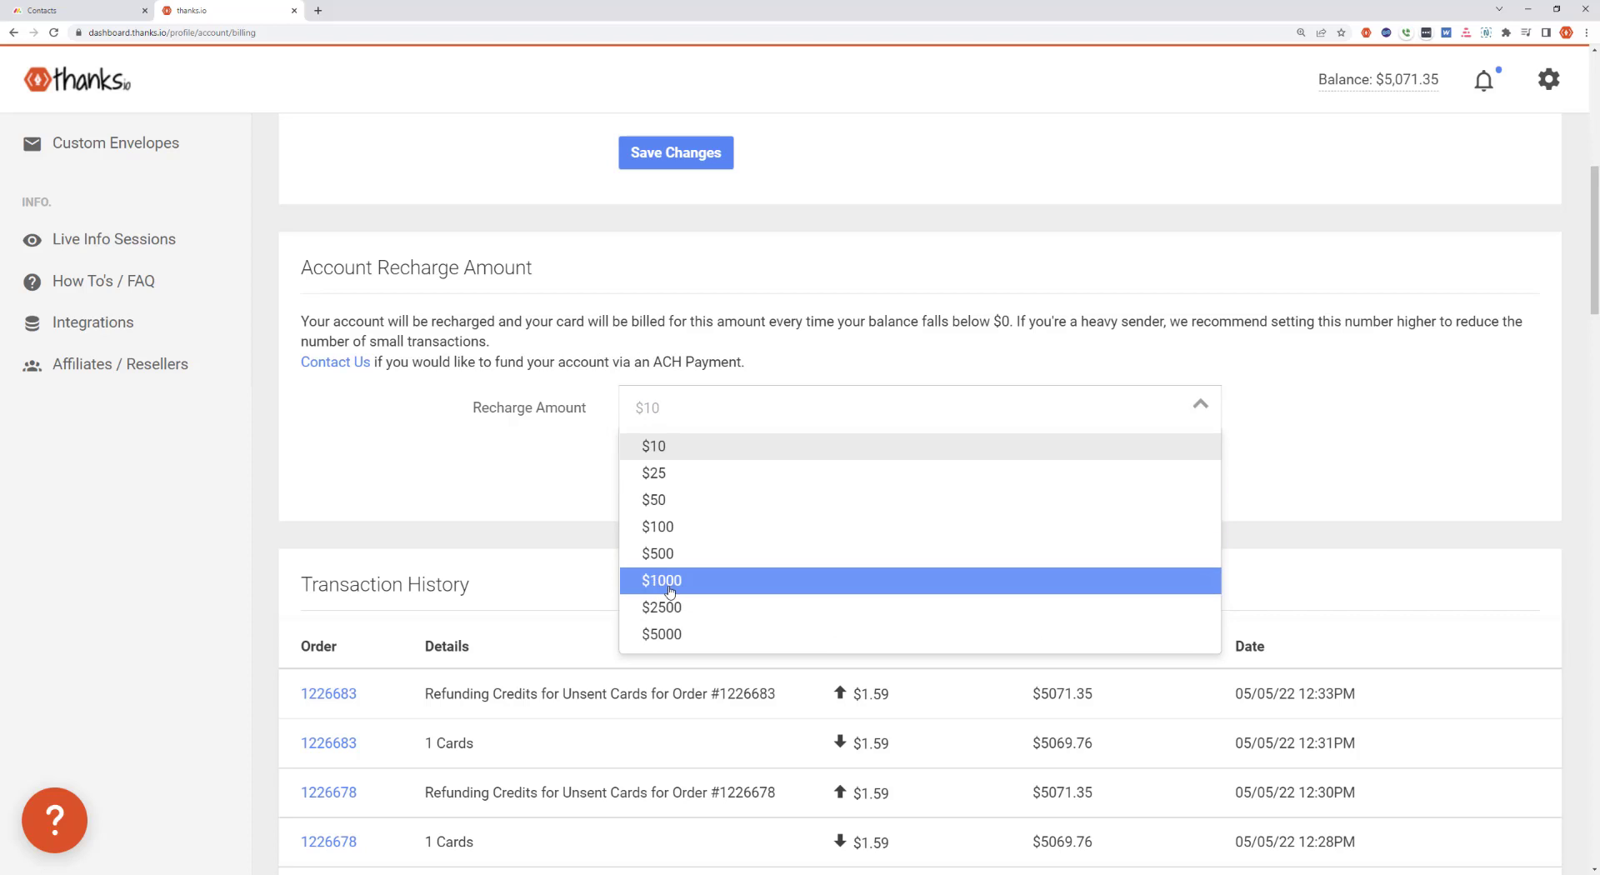
{"action": "left_click", "coordinate": [651, 527]}
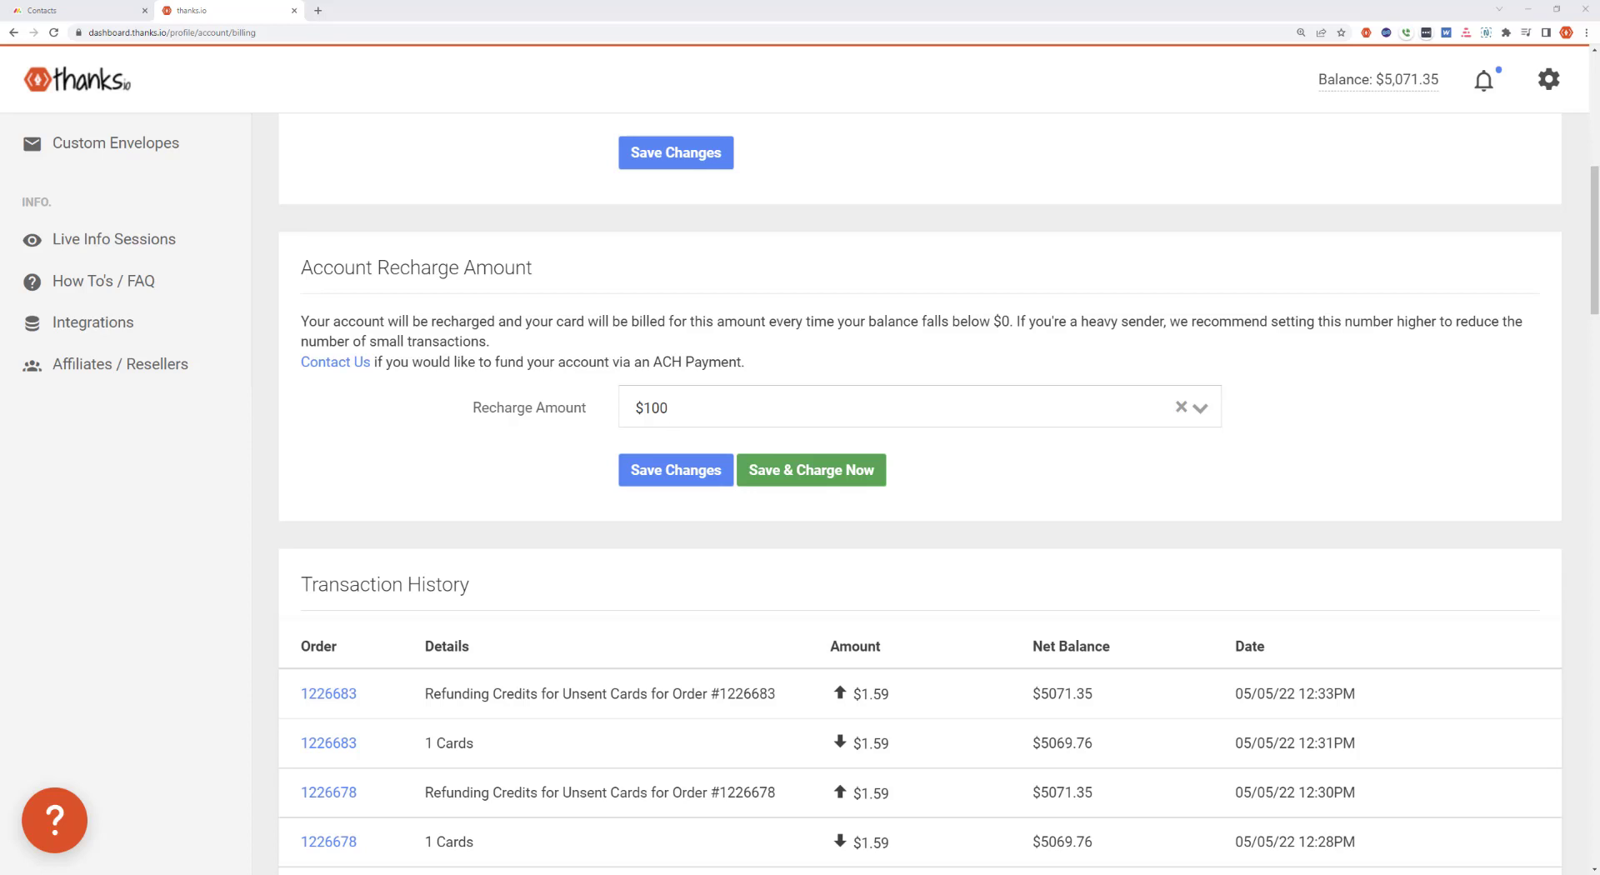
{"action": "left_click", "coordinate": [703, 408]}
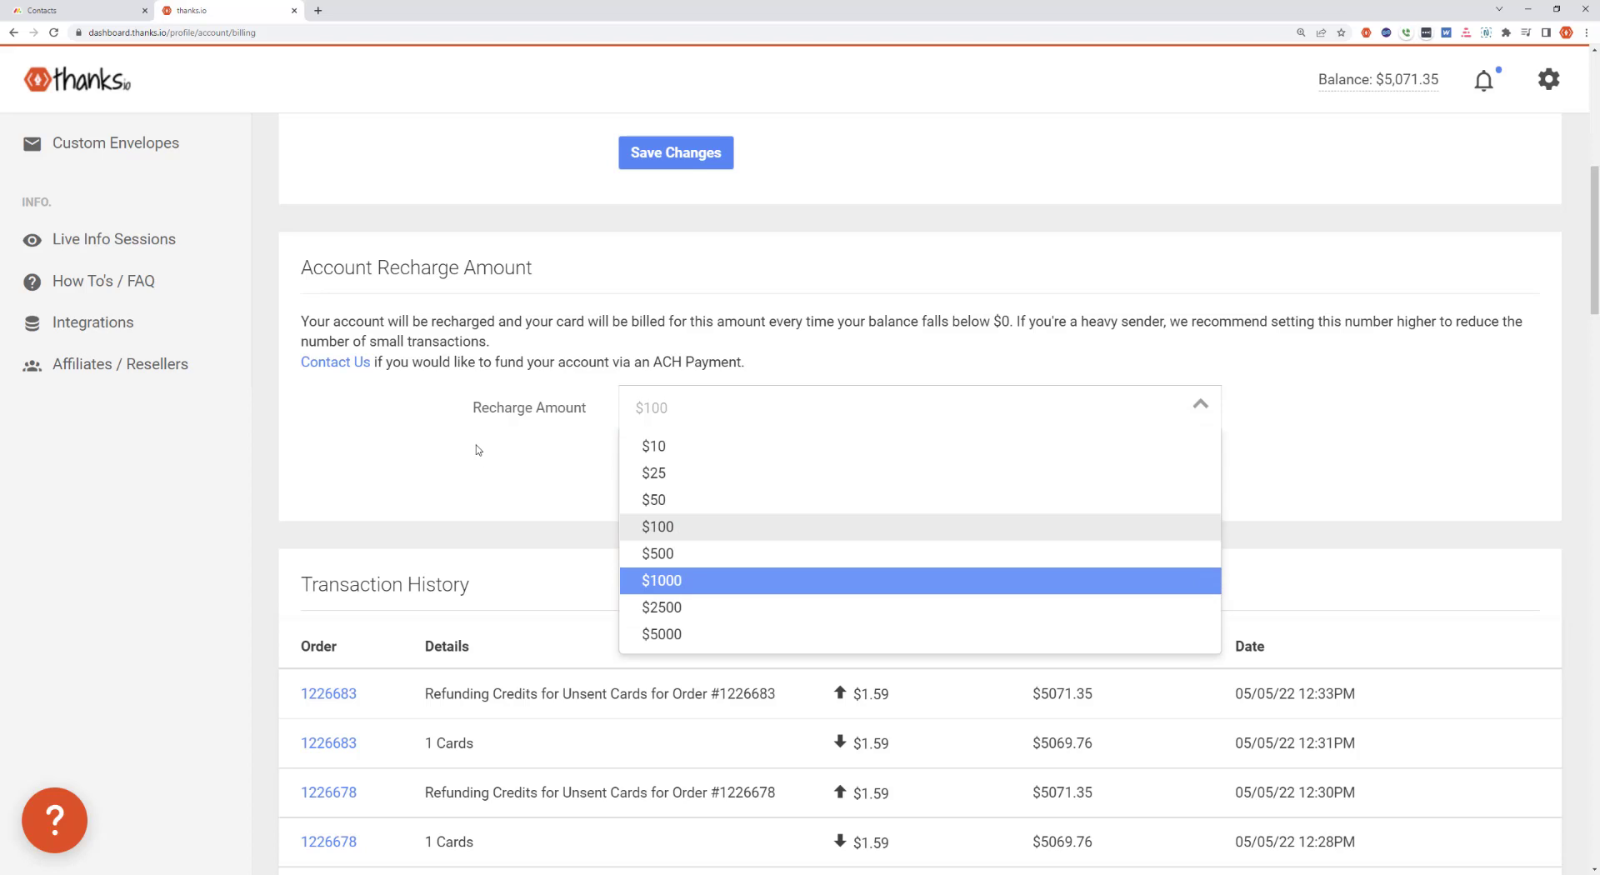
{"action": "left_click", "coordinate": [406, 448]}
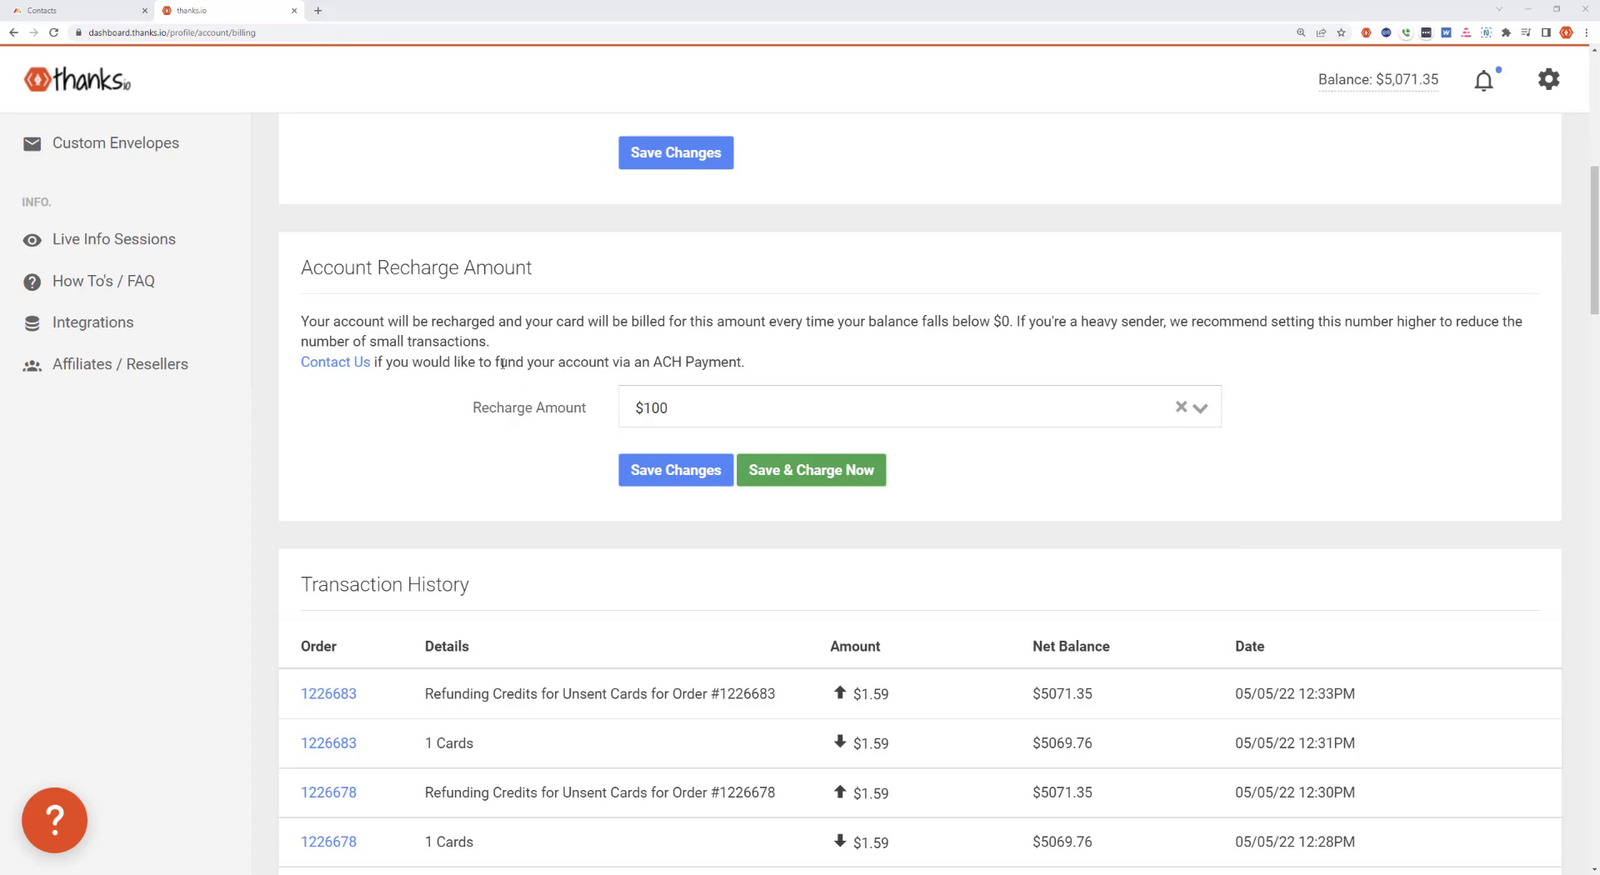
Return to monday.com's Contacts board and add the thanks.io integration recipe that sends a recipient when status changes to something
{"action": "left_click", "coordinate": [71, 14]}
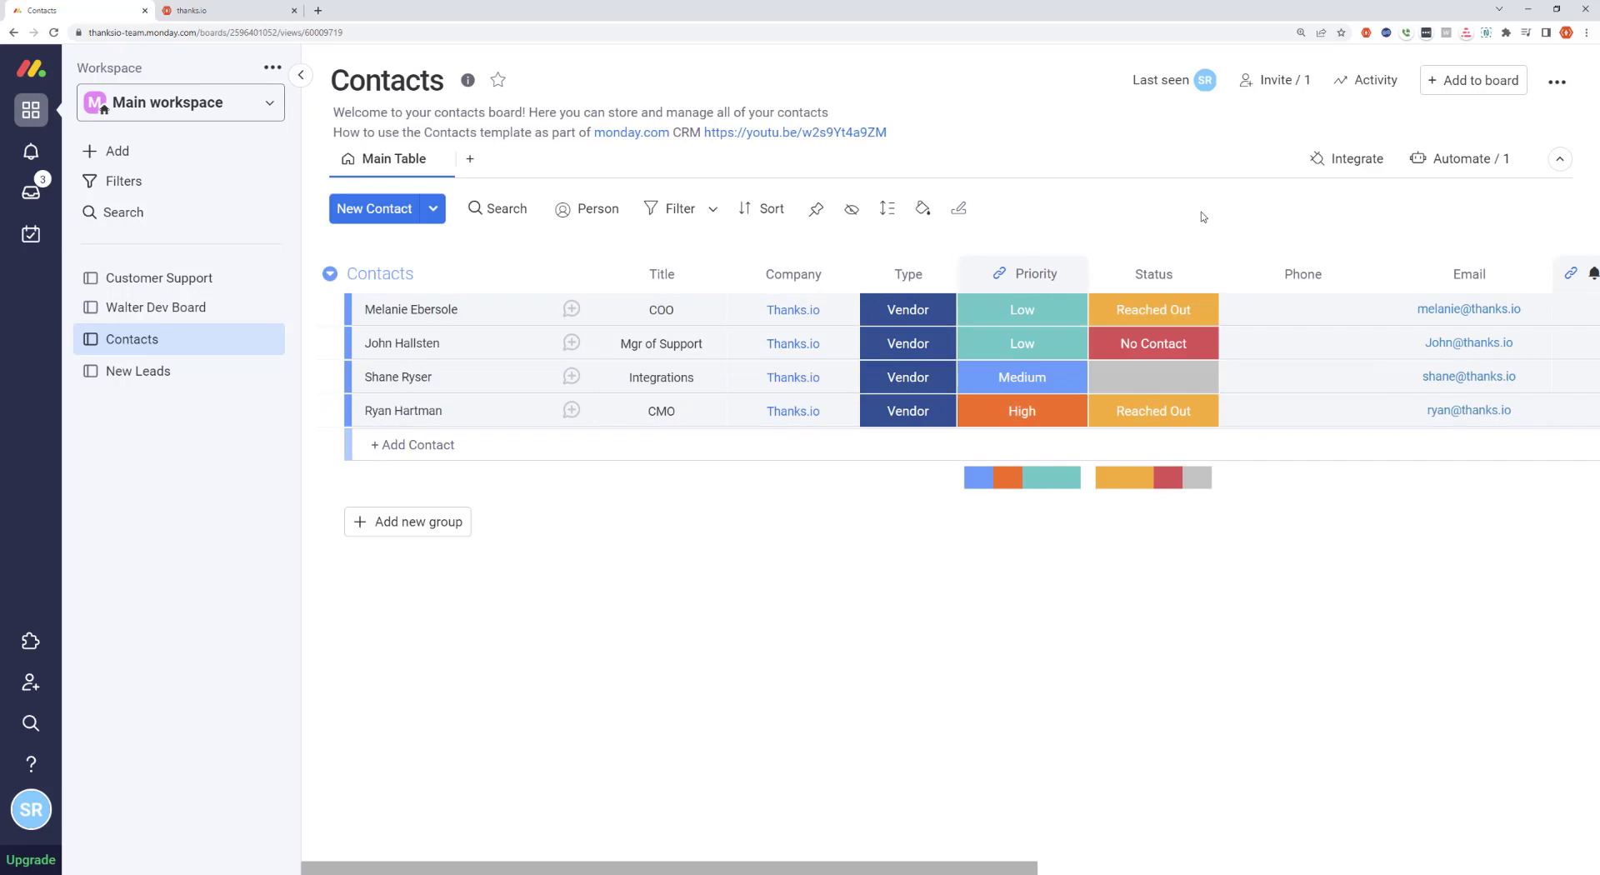
{"action": "left_click", "coordinate": [1343, 167]}
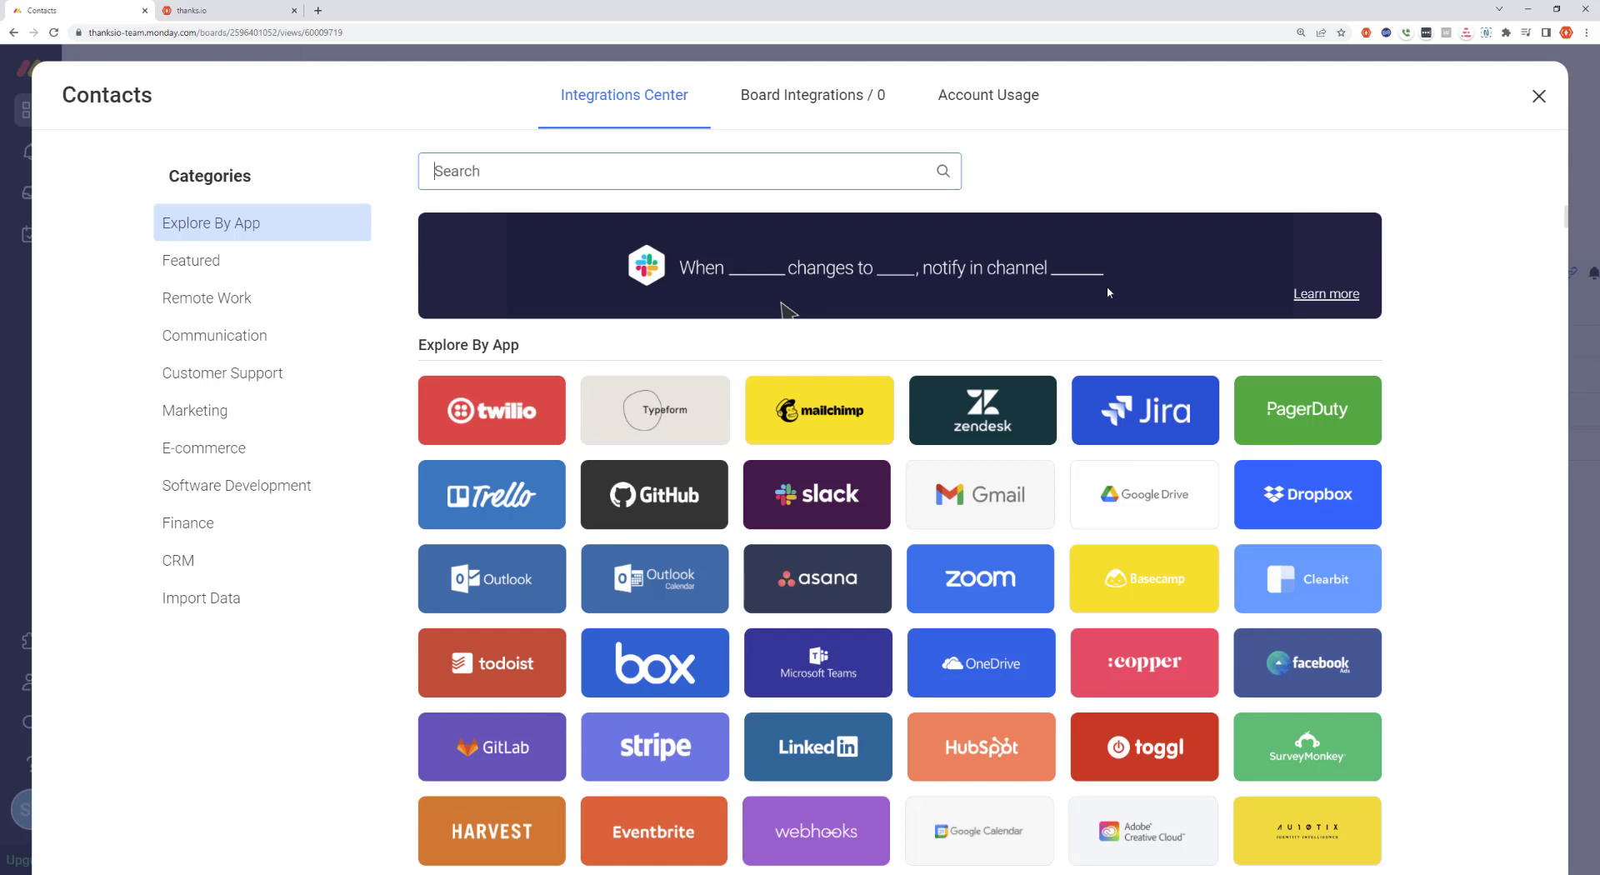
{"action": "type", "text": "thanks"}
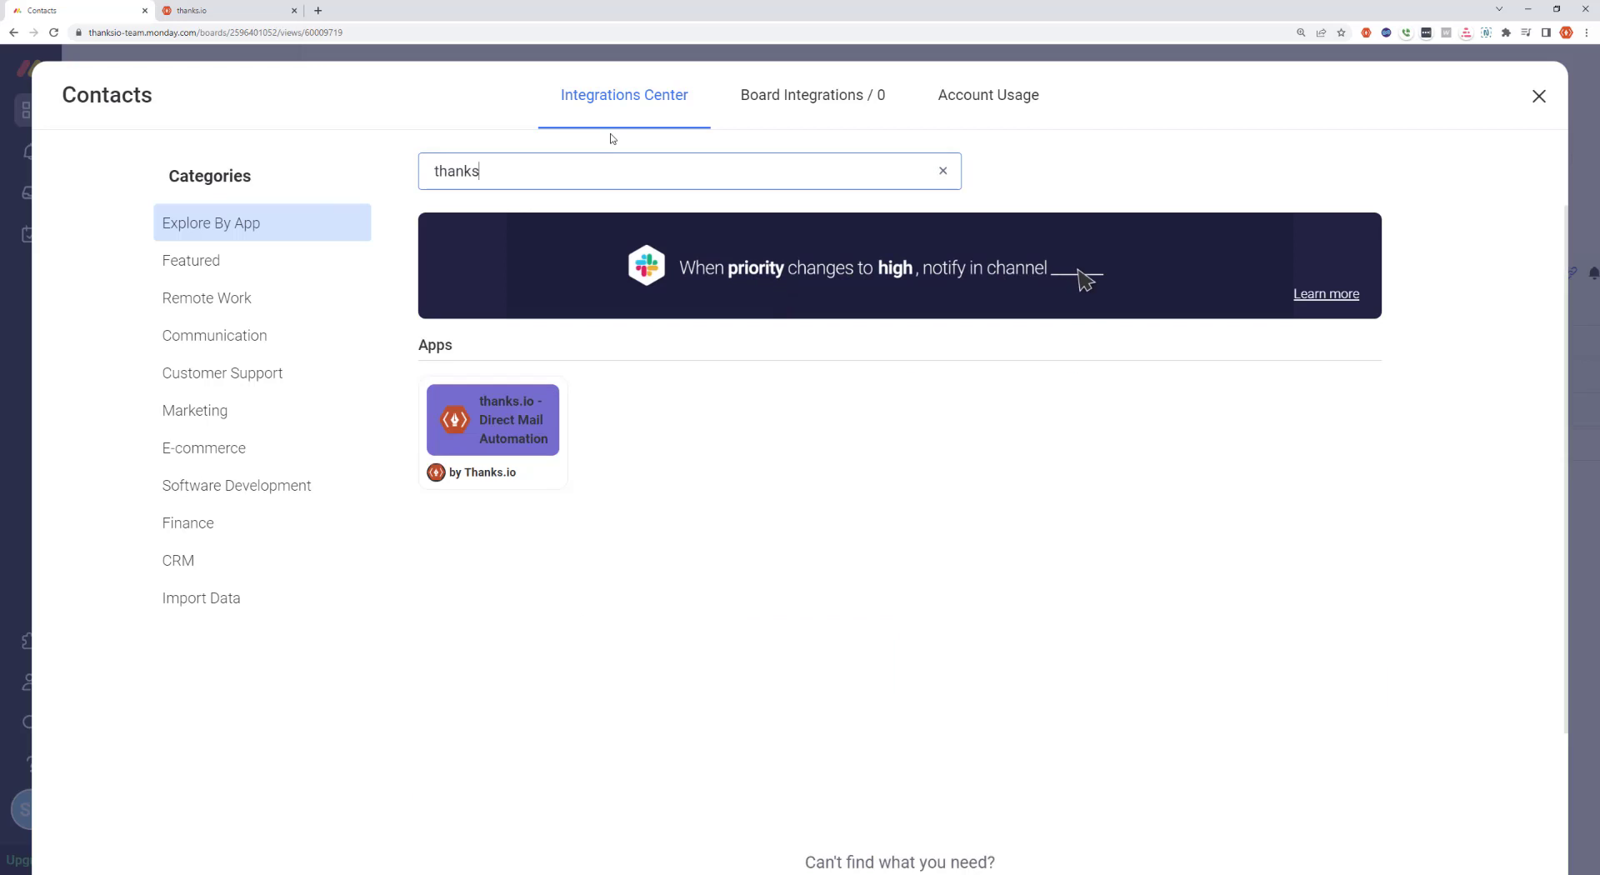
{"action": "left_click", "coordinate": [504, 416]}
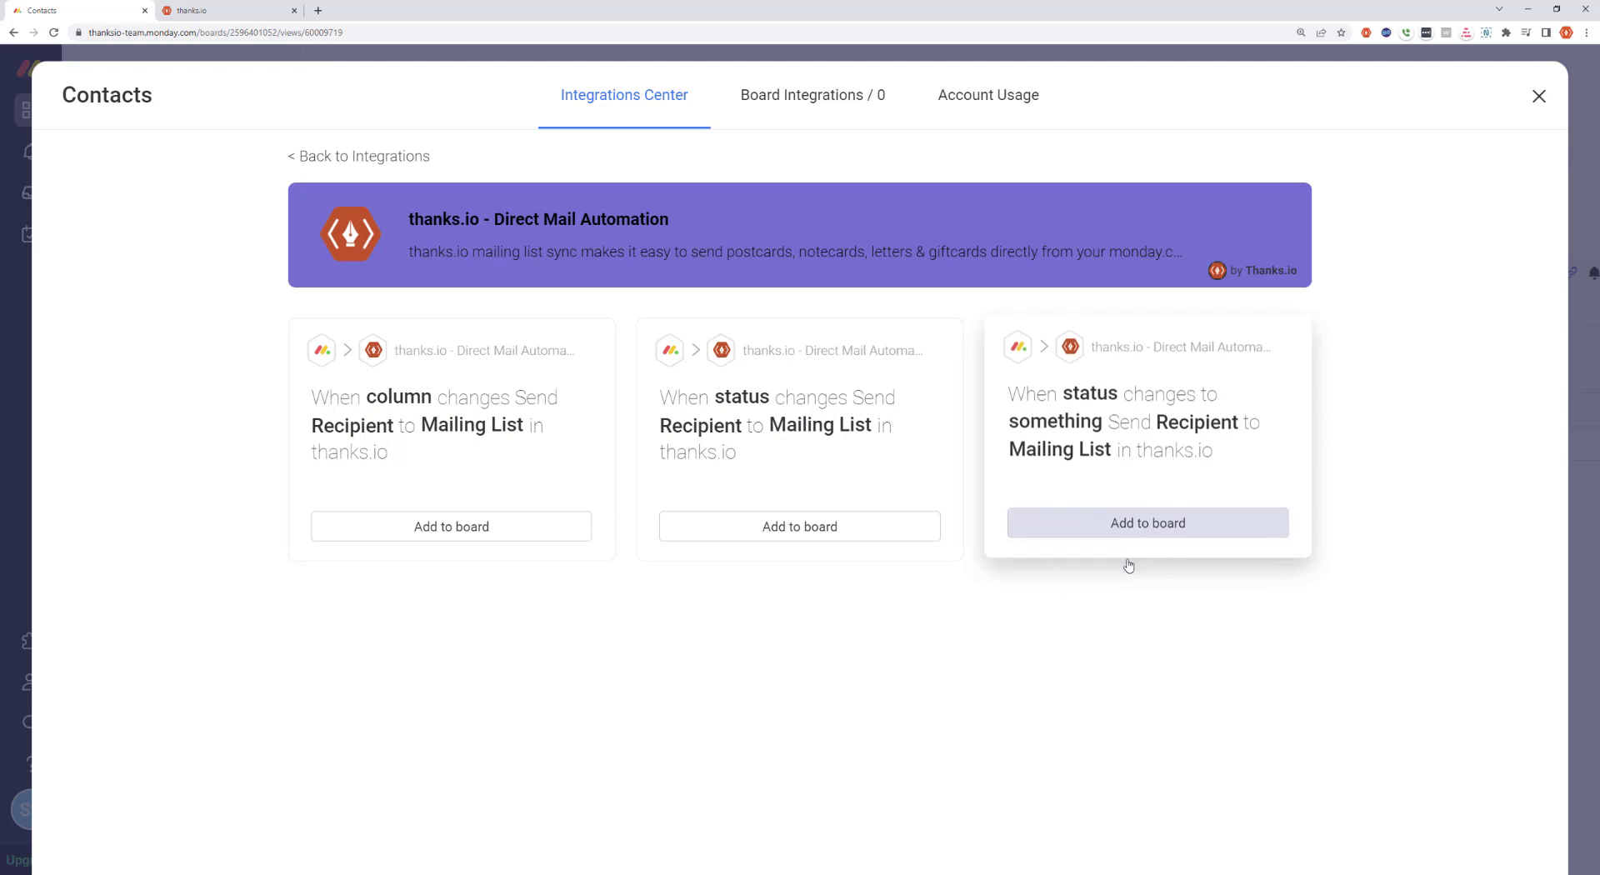
{"action": "left_click", "coordinate": [1163, 531]}
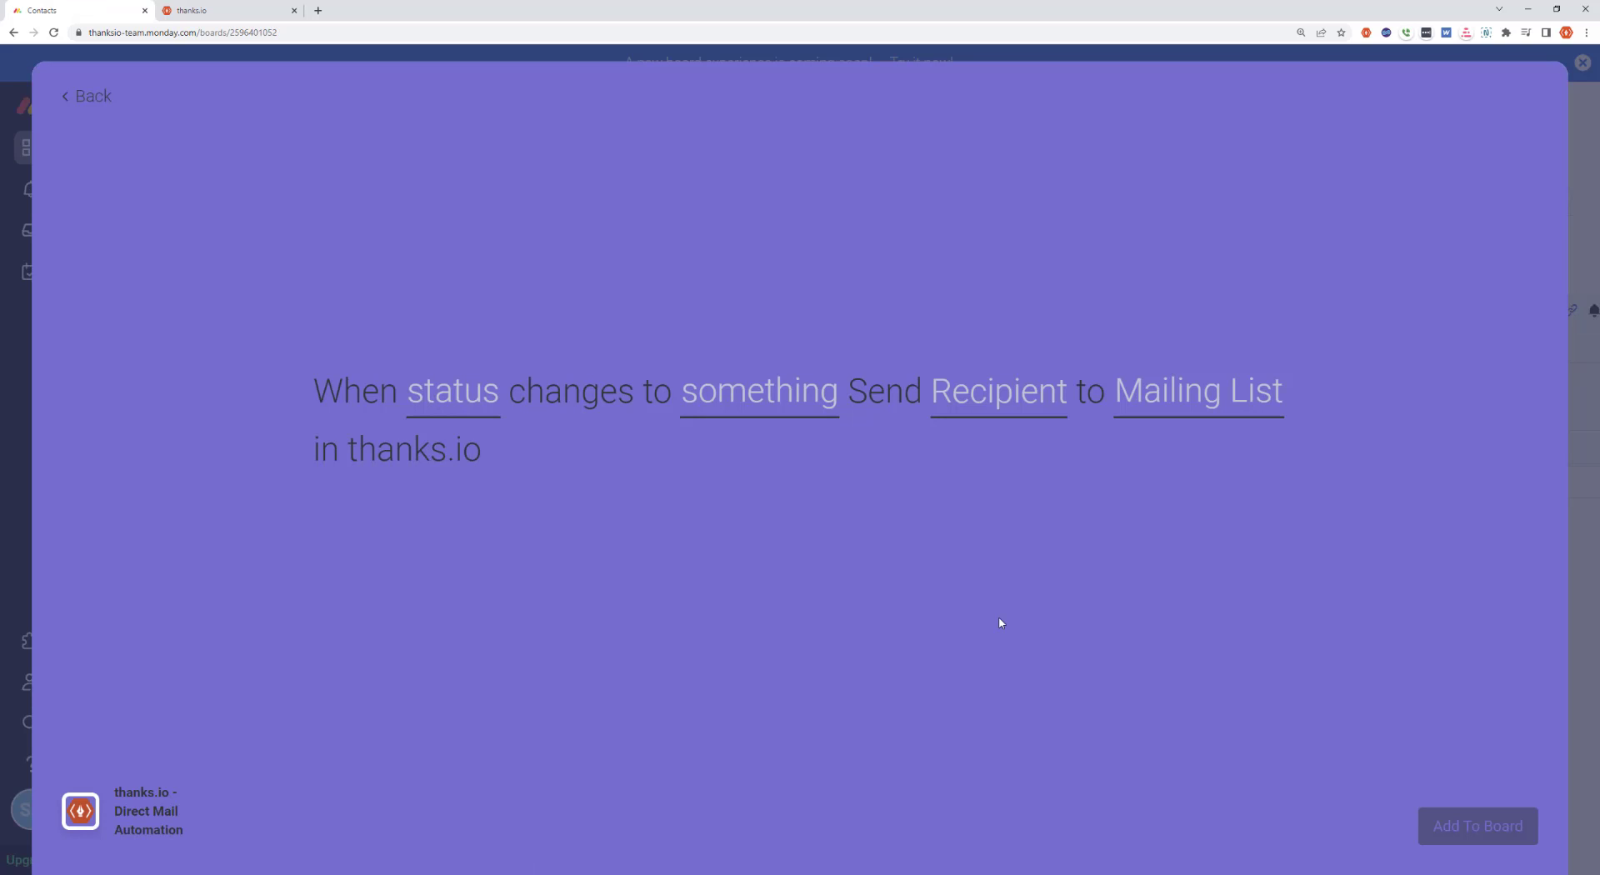
Set the recipe's trigger column to Status
{"action": "left_click", "coordinate": [443, 392]}
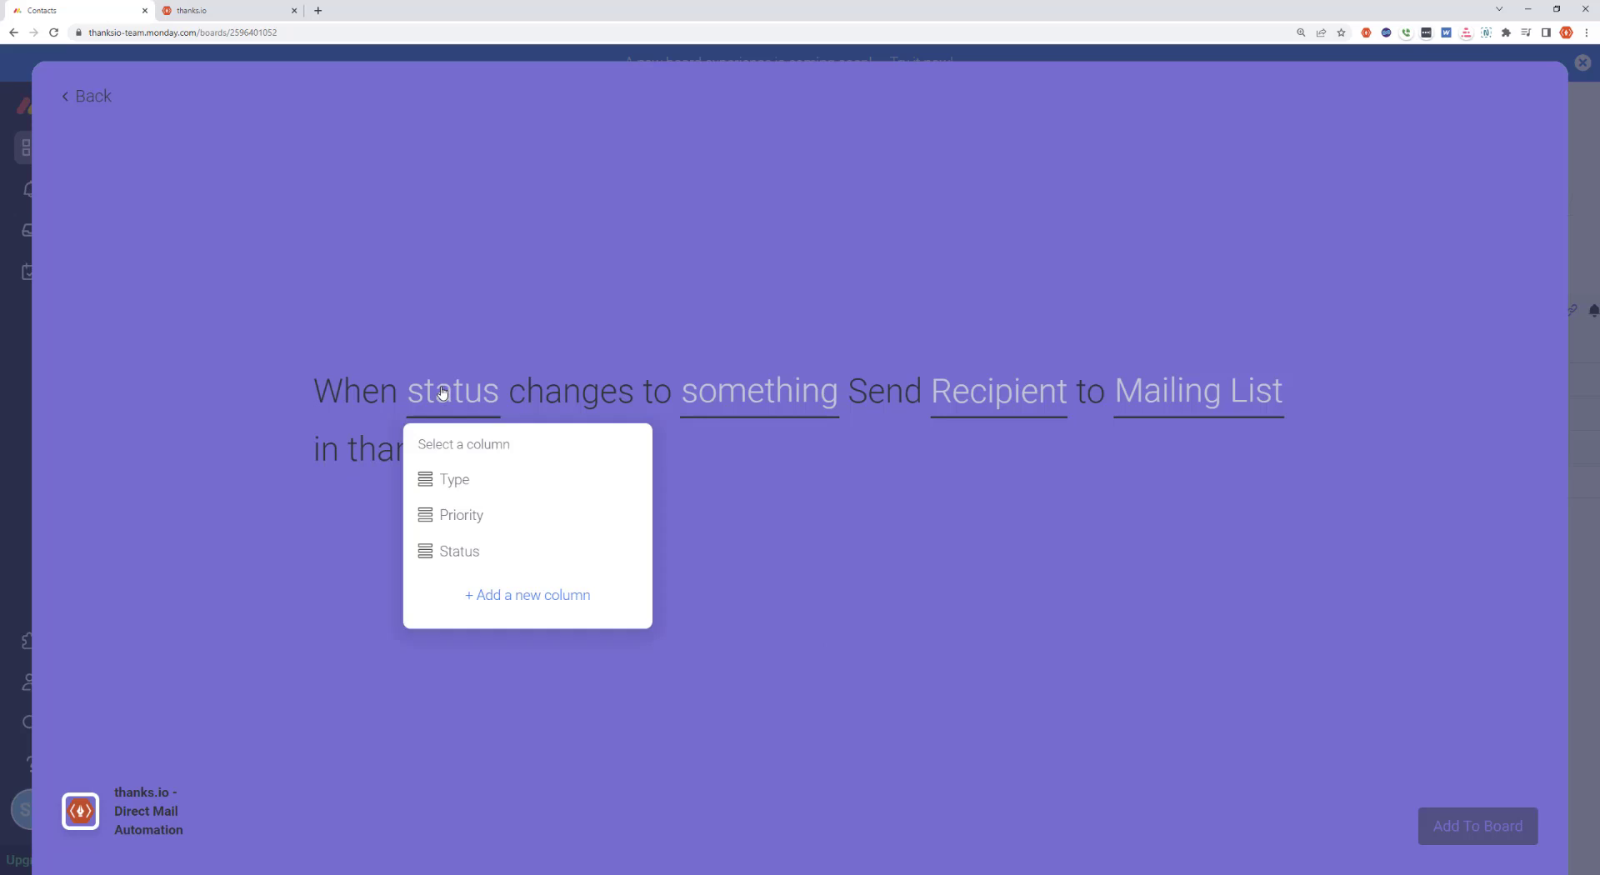
{"action": "left_click", "coordinate": [272, 411]}
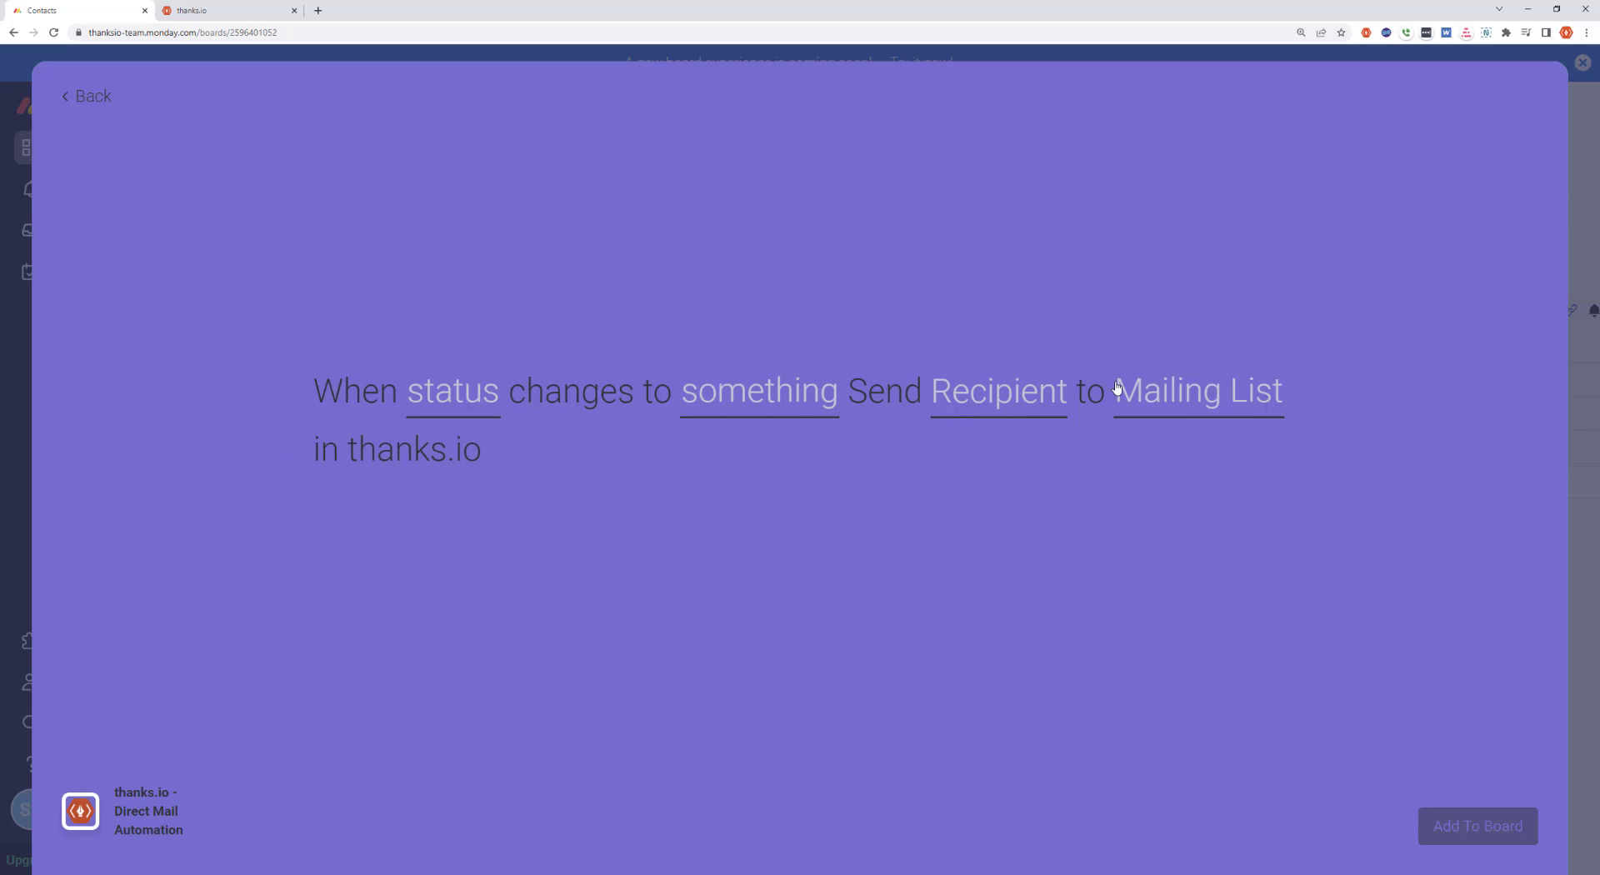
{"action": "left_click", "coordinate": [455, 408]}
{"action": "left_click", "coordinate": [450, 552]}
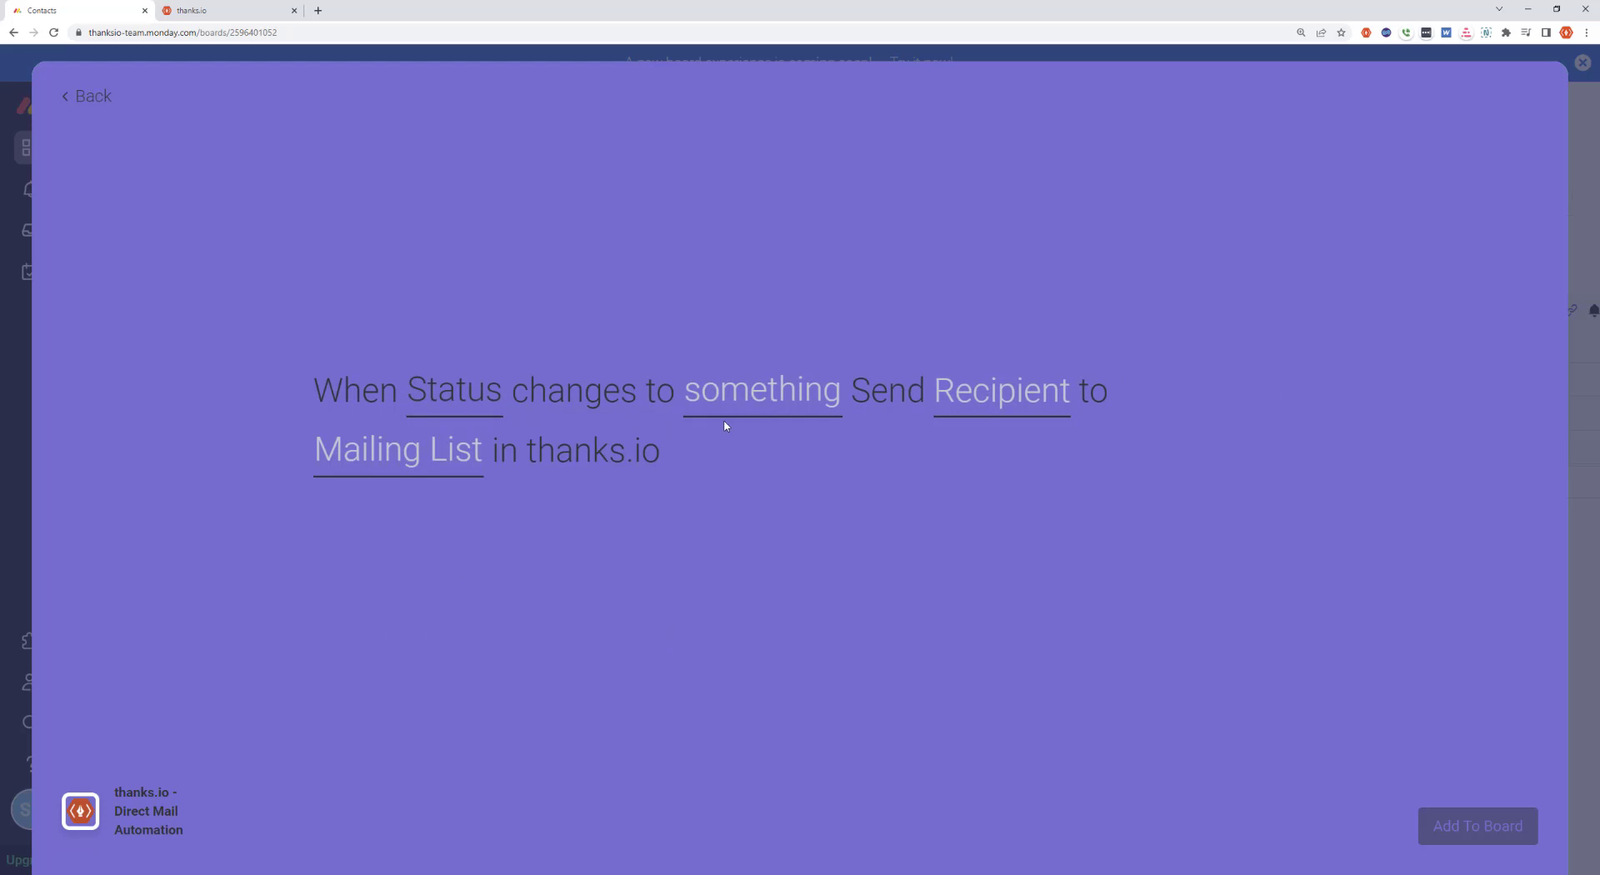
Set the recipe's trigger status value to Send Mail and open the Recipient field mapping
{"action": "left_click", "coordinate": [760, 403]}
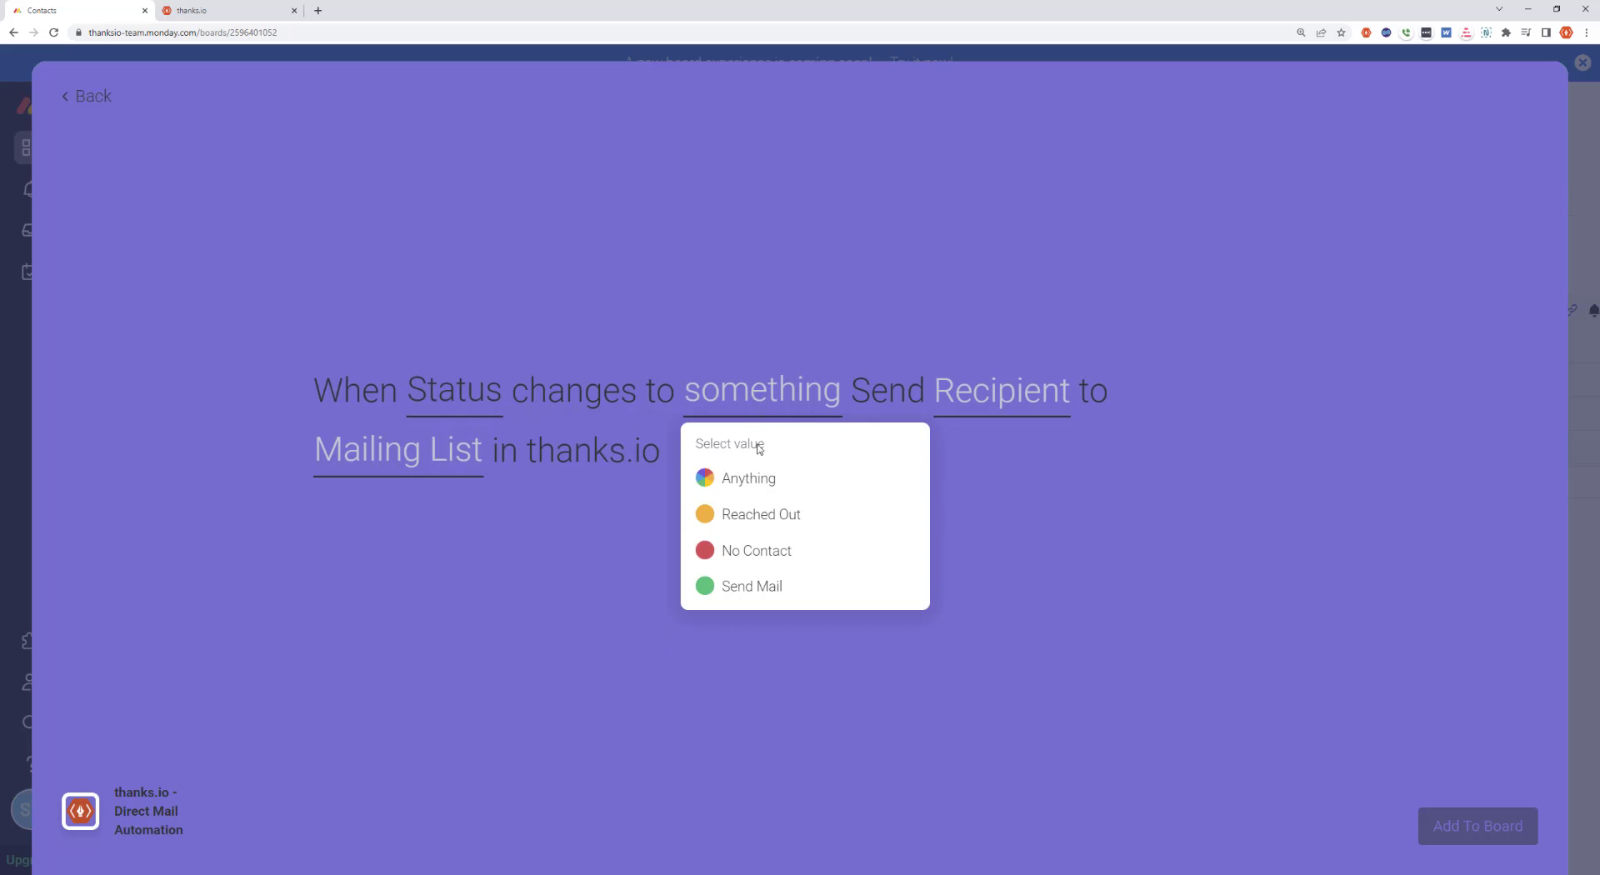
{"action": "left_click", "coordinate": [753, 588]}
{"action": "left_click", "coordinate": [970, 416]}
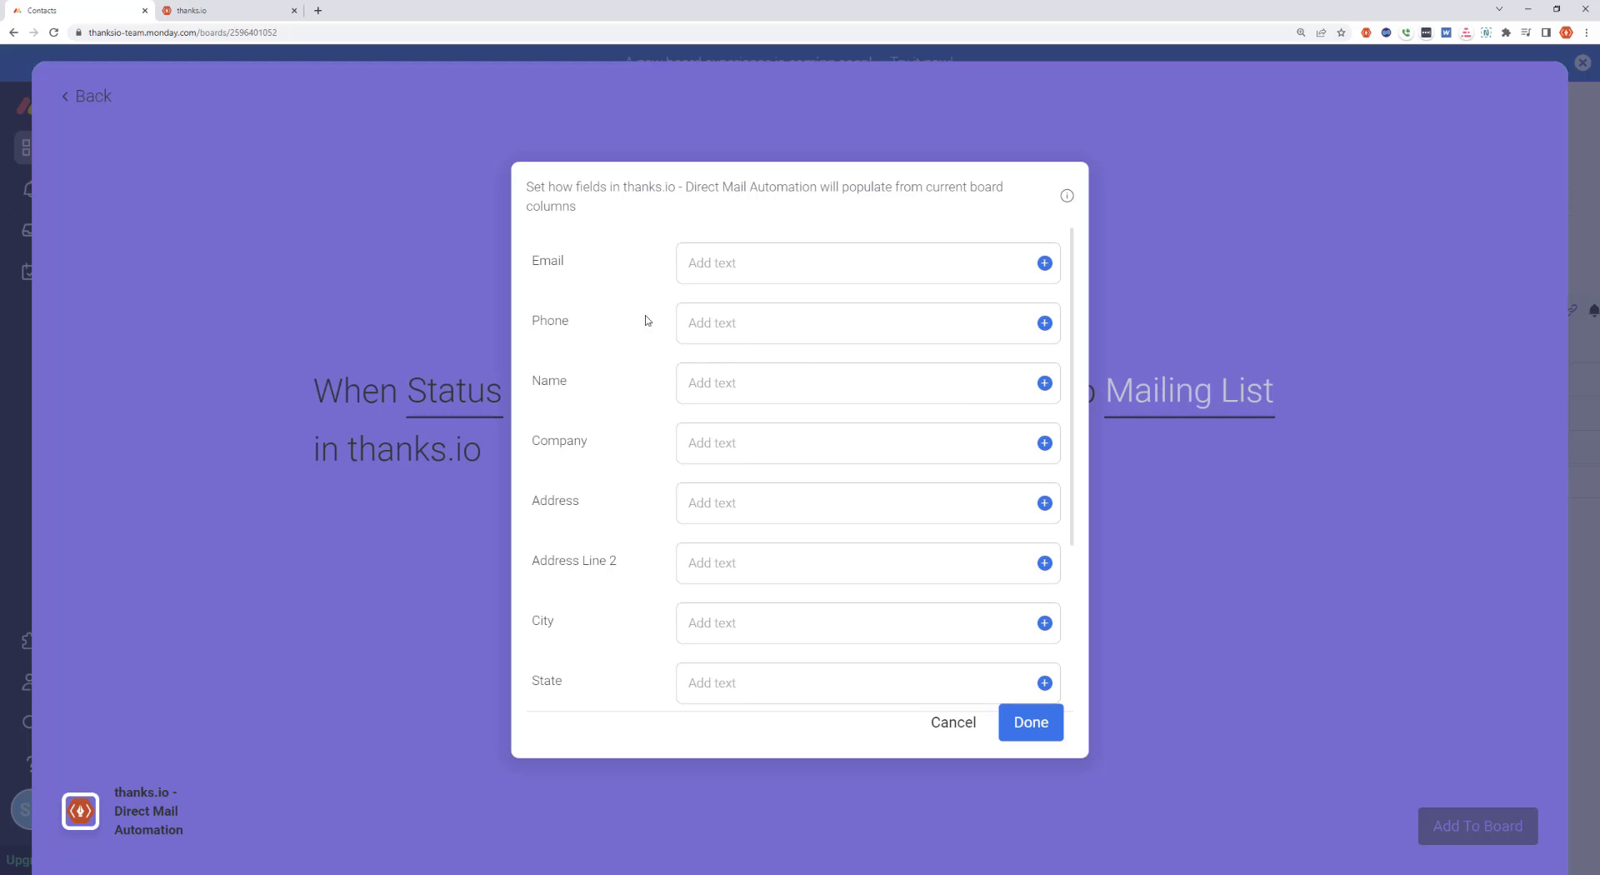
{"action": "scroll", "coordinate": [621, 350], "scroll_direction": "down", "scroll_amount": 3}
{"action": "scroll", "coordinate": [630, 384], "scroll_direction": "up", "scroll_amount": 3}
{"action": "scroll", "coordinate": [596, 350], "scroll_direction": "down", "scroll_amount": 3}
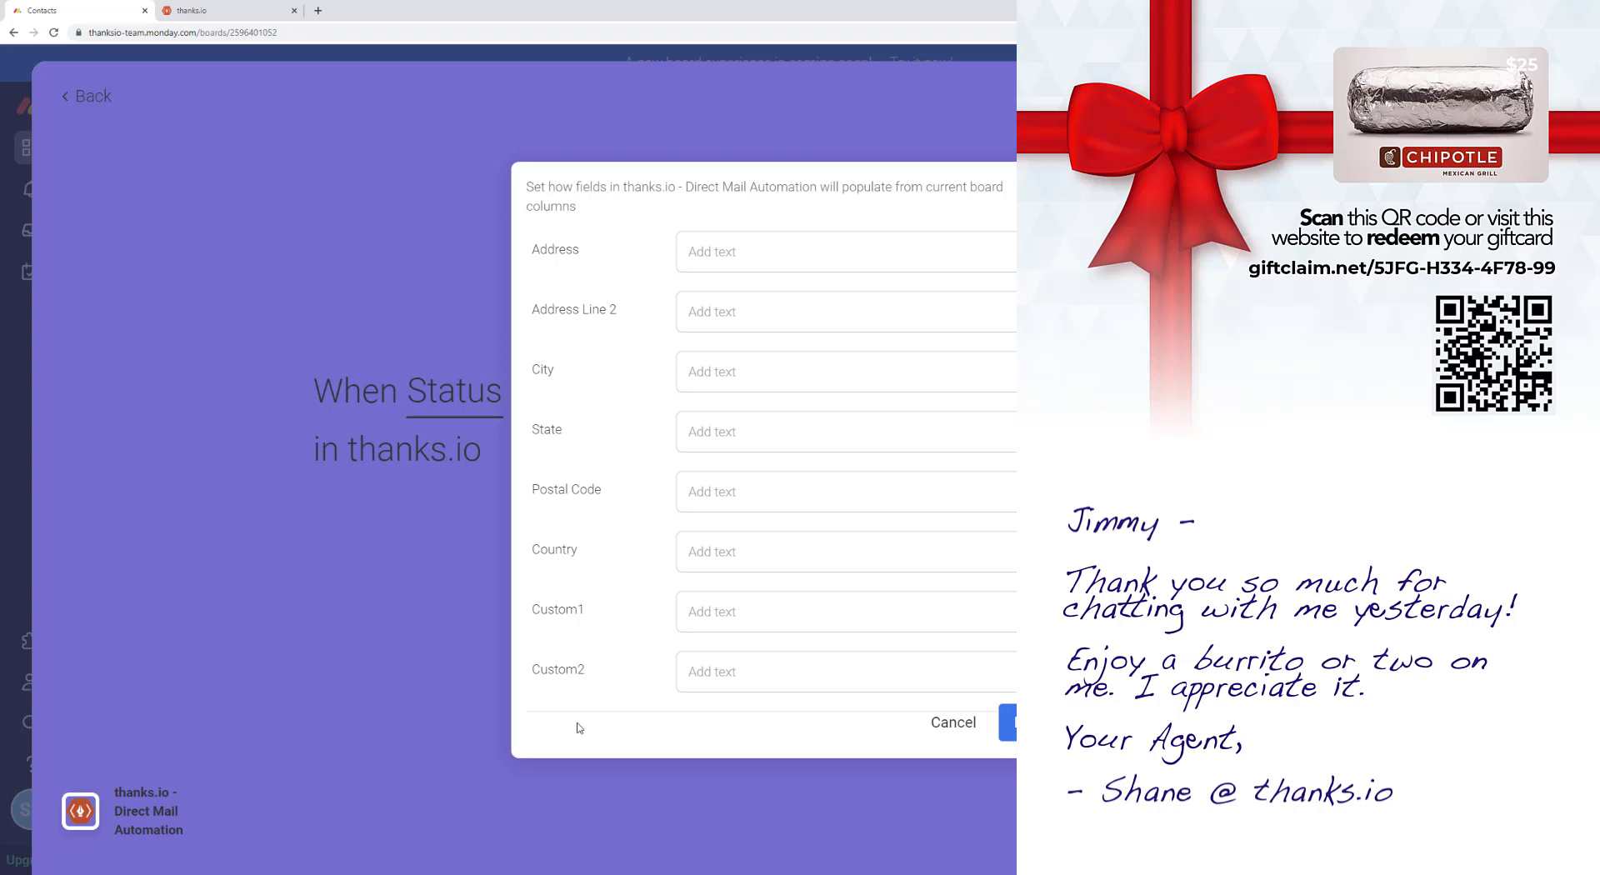
{"action": "scroll", "coordinate": [635, 667], "scroll_direction": "up", "scroll_amount": 3}
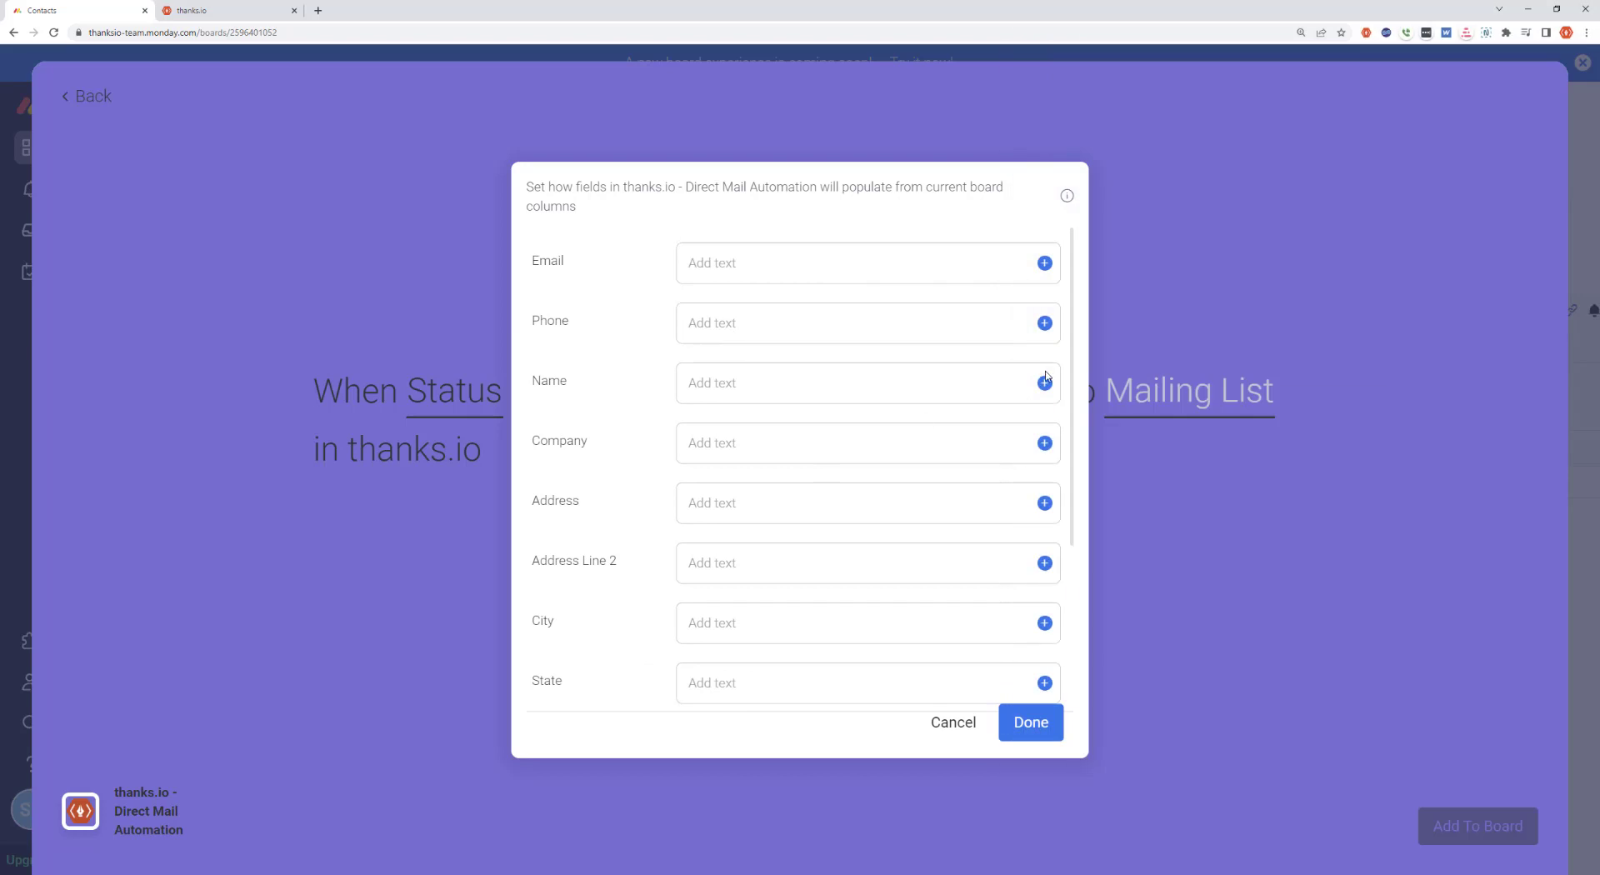
Map the recipient's Name and Email fields to the board's Name and Email columns
{"action": "left_click", "coordinate": [917, 385]}
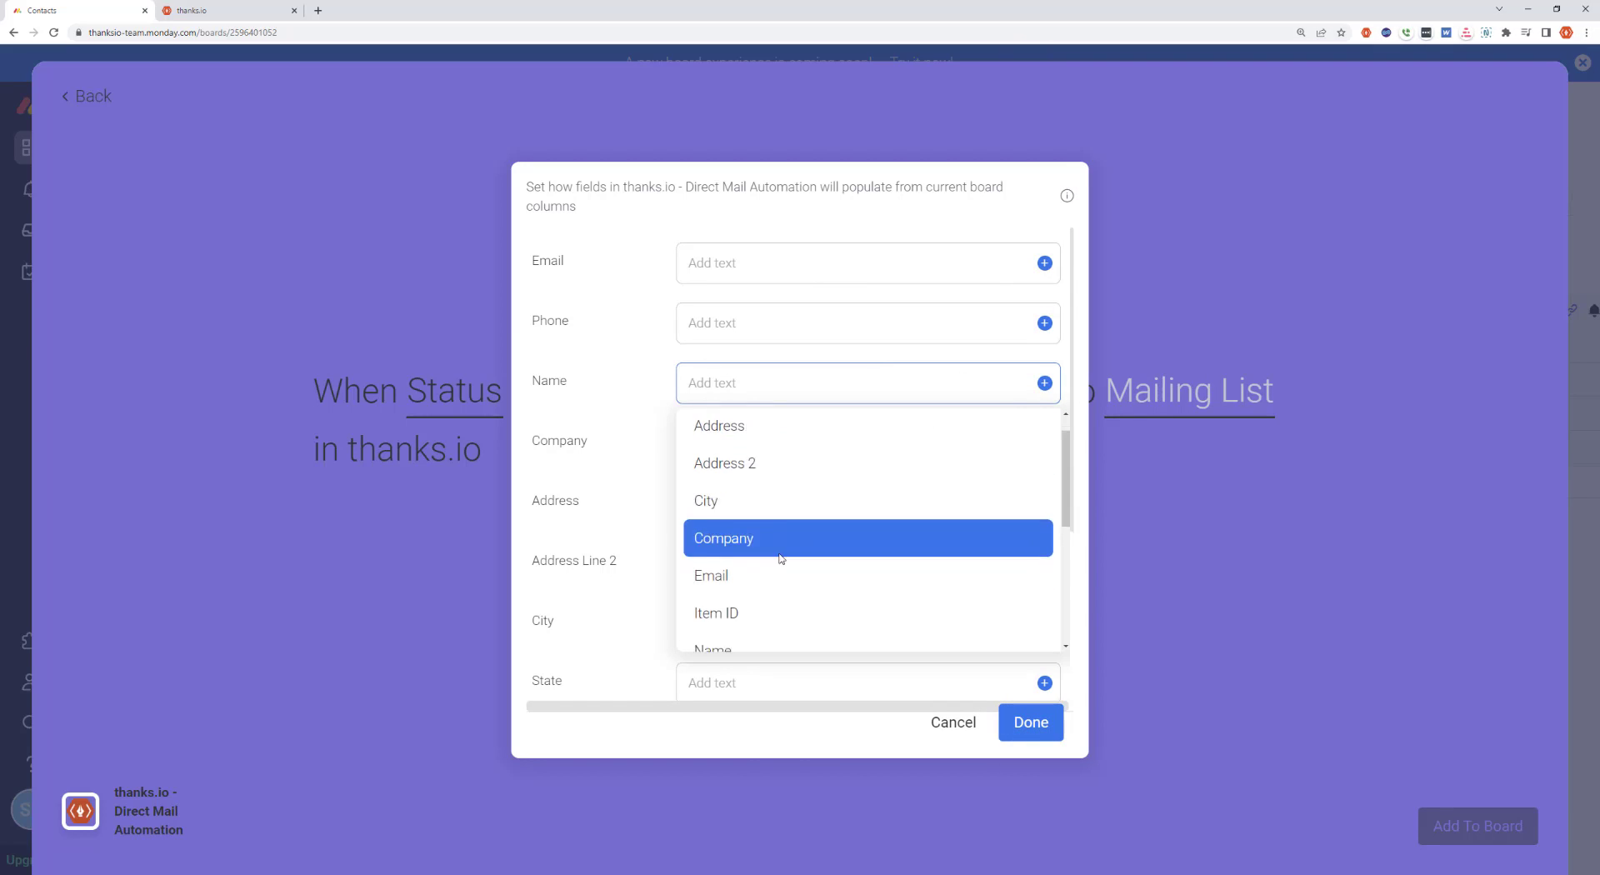
{"action": "scroll", "coordinate": [781, 559], "scroll_direction": "down", "scroll_amount": 2}
{"action": "left_click", "coordinate": [754, 497]}
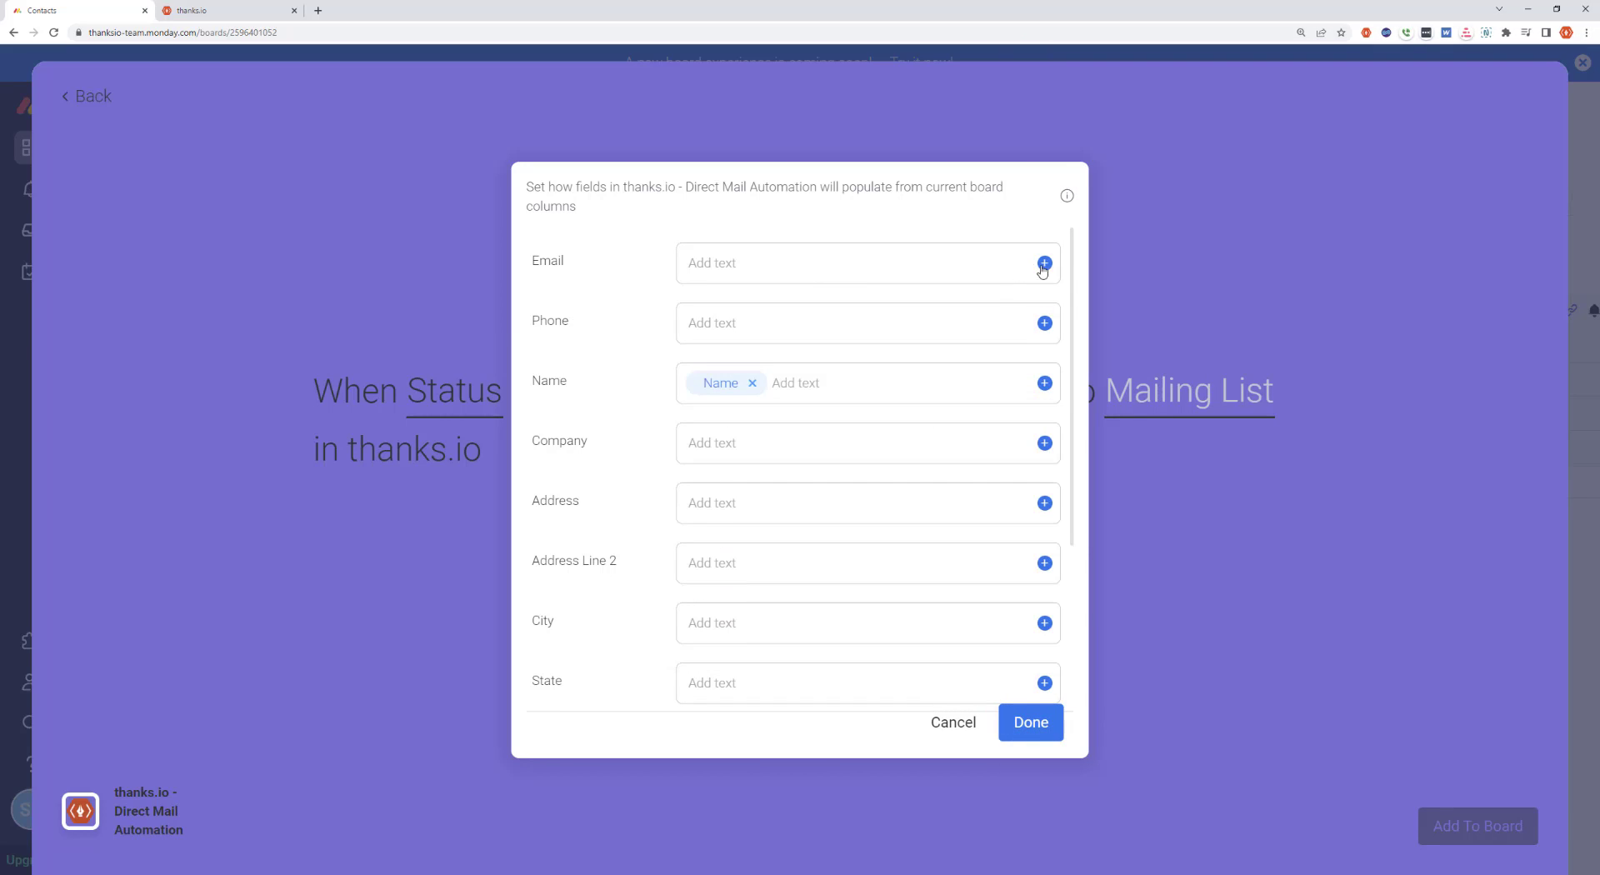
{"action": "left_click", "coordinate": [1044, 263]}
{"action": "left_click", "coordinate": [736, 484]}
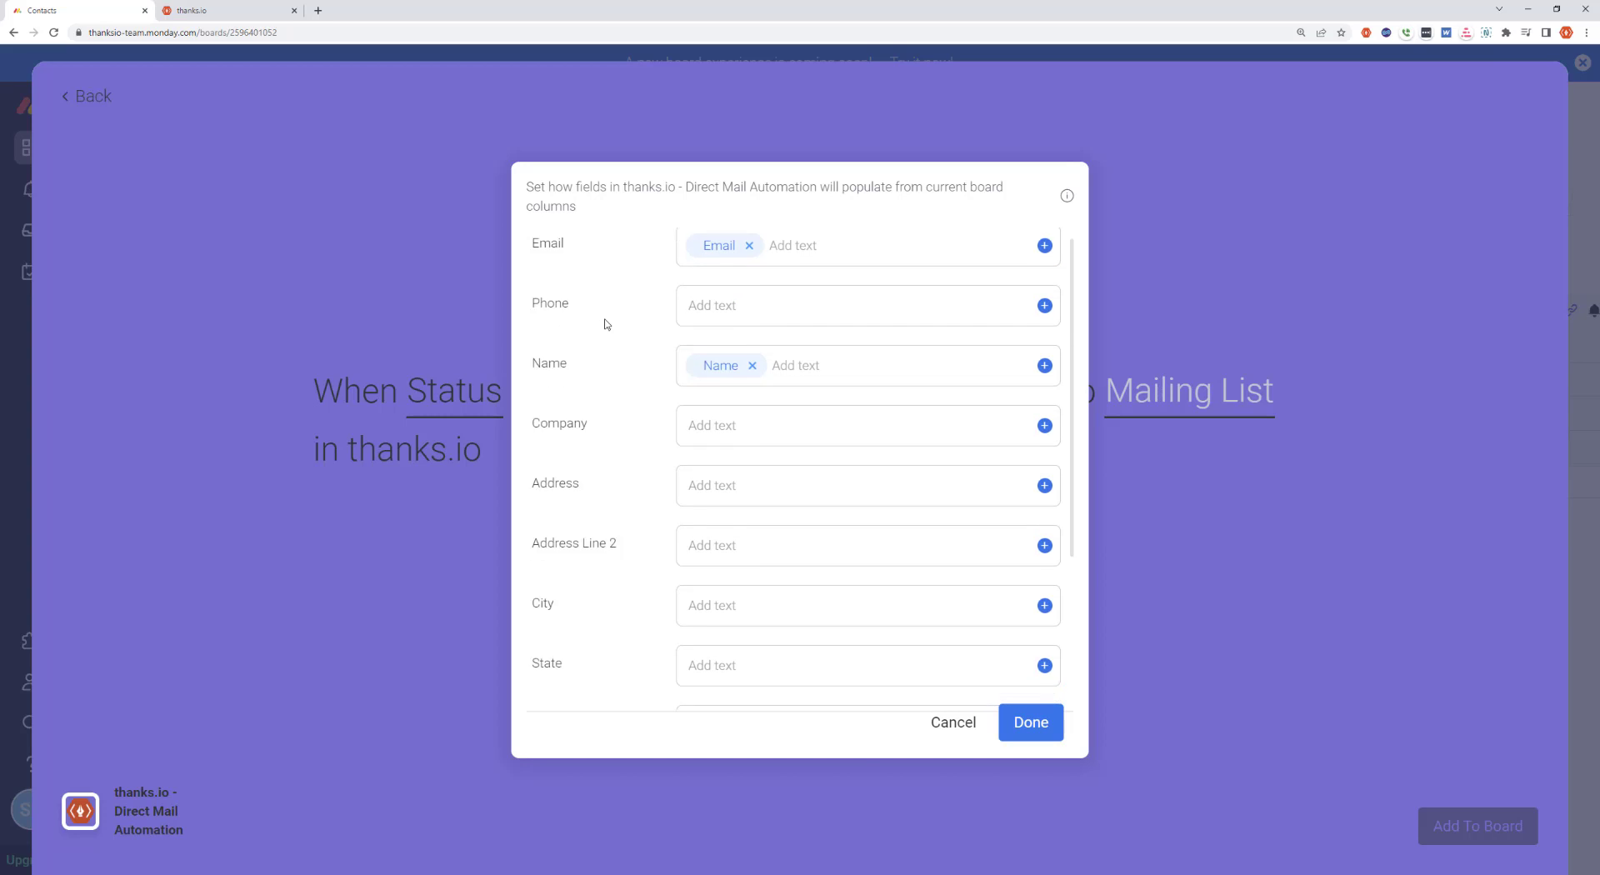
Map the recipient's Address and Address Line 2 fields to the board's Address and Address 2 columns
{"action": "scroll", "coordinate": [606, 324], "scroll_direction": "down", "scroll_amount": 2}
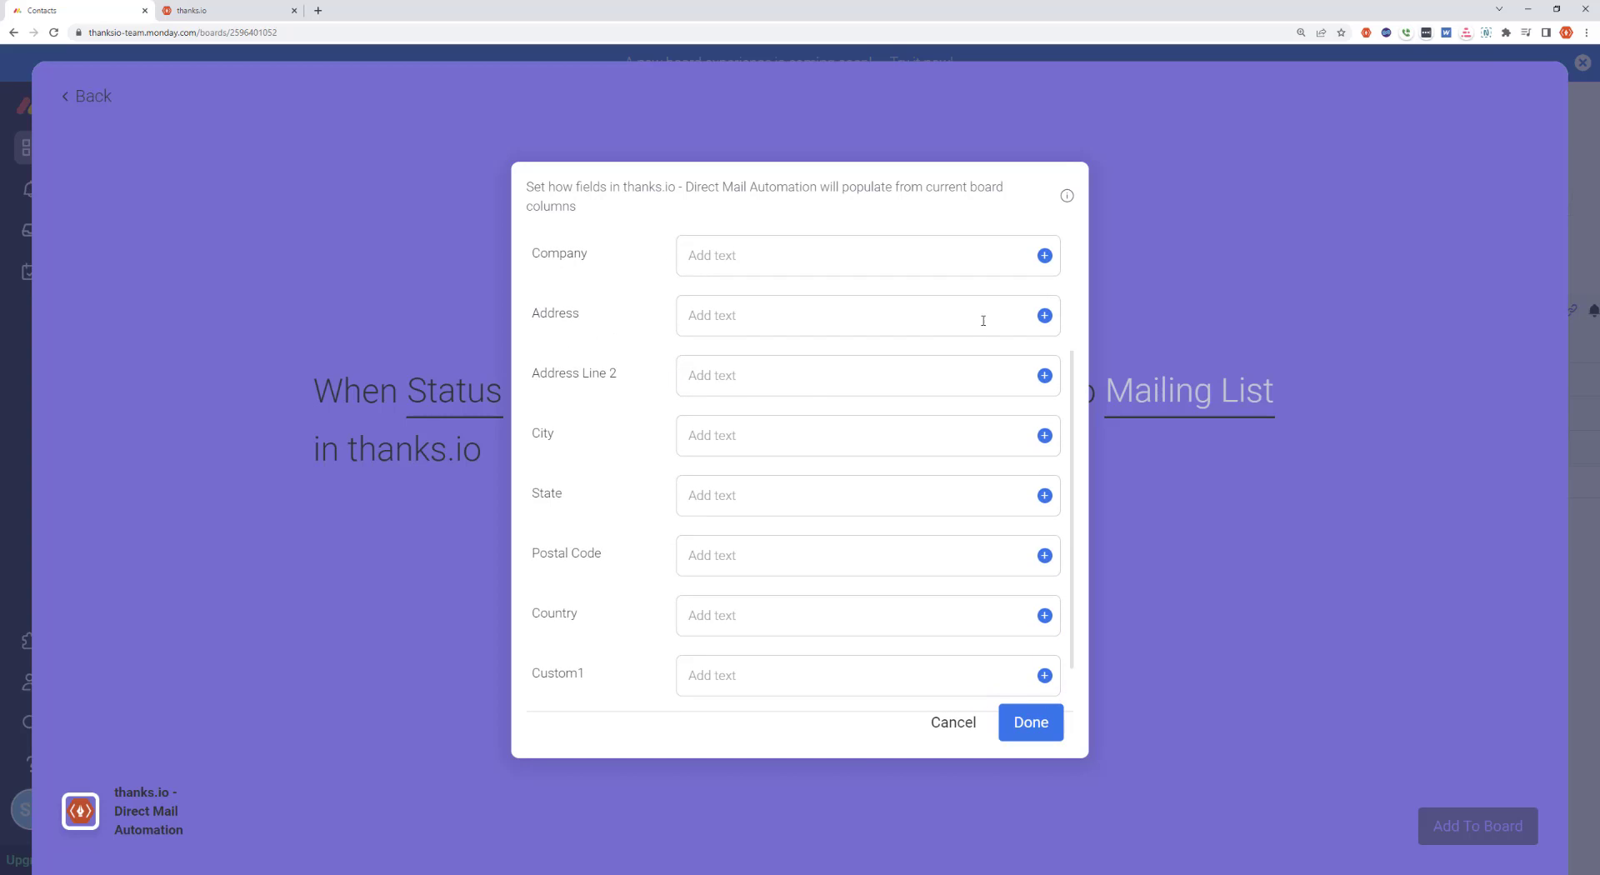
{"action": "left_click", "coordinate": [1044, 315]}
{"action": "left_click", "coordinate": [755, 399]}
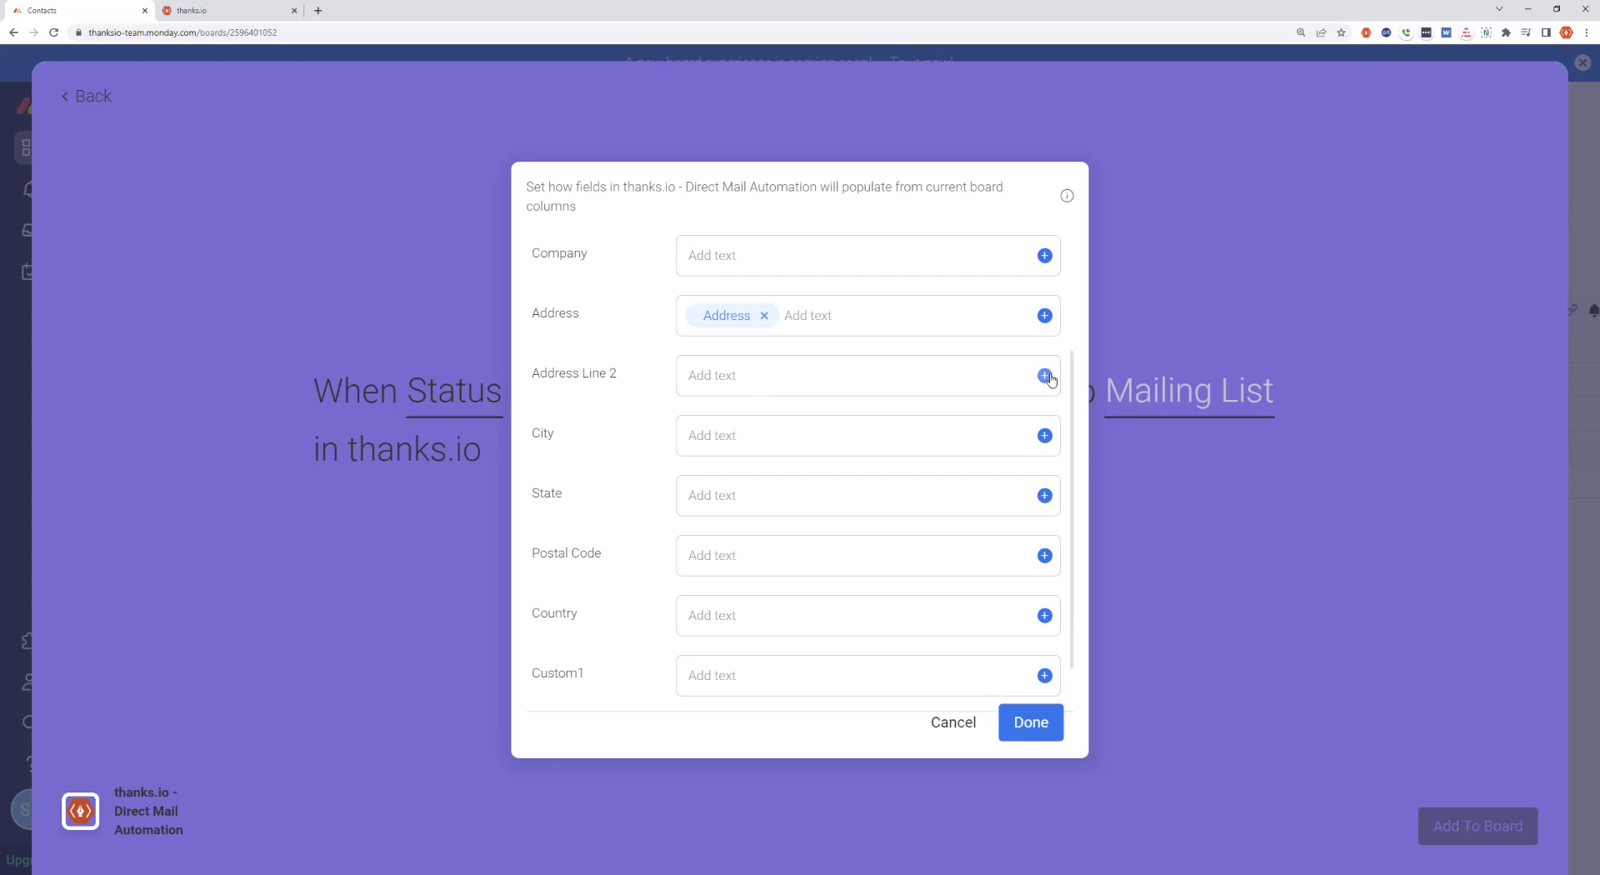
{"action": "left_click", "coordinate": [1044, 375]}
{"action": "left_click", "coordinate": [727, 481]}
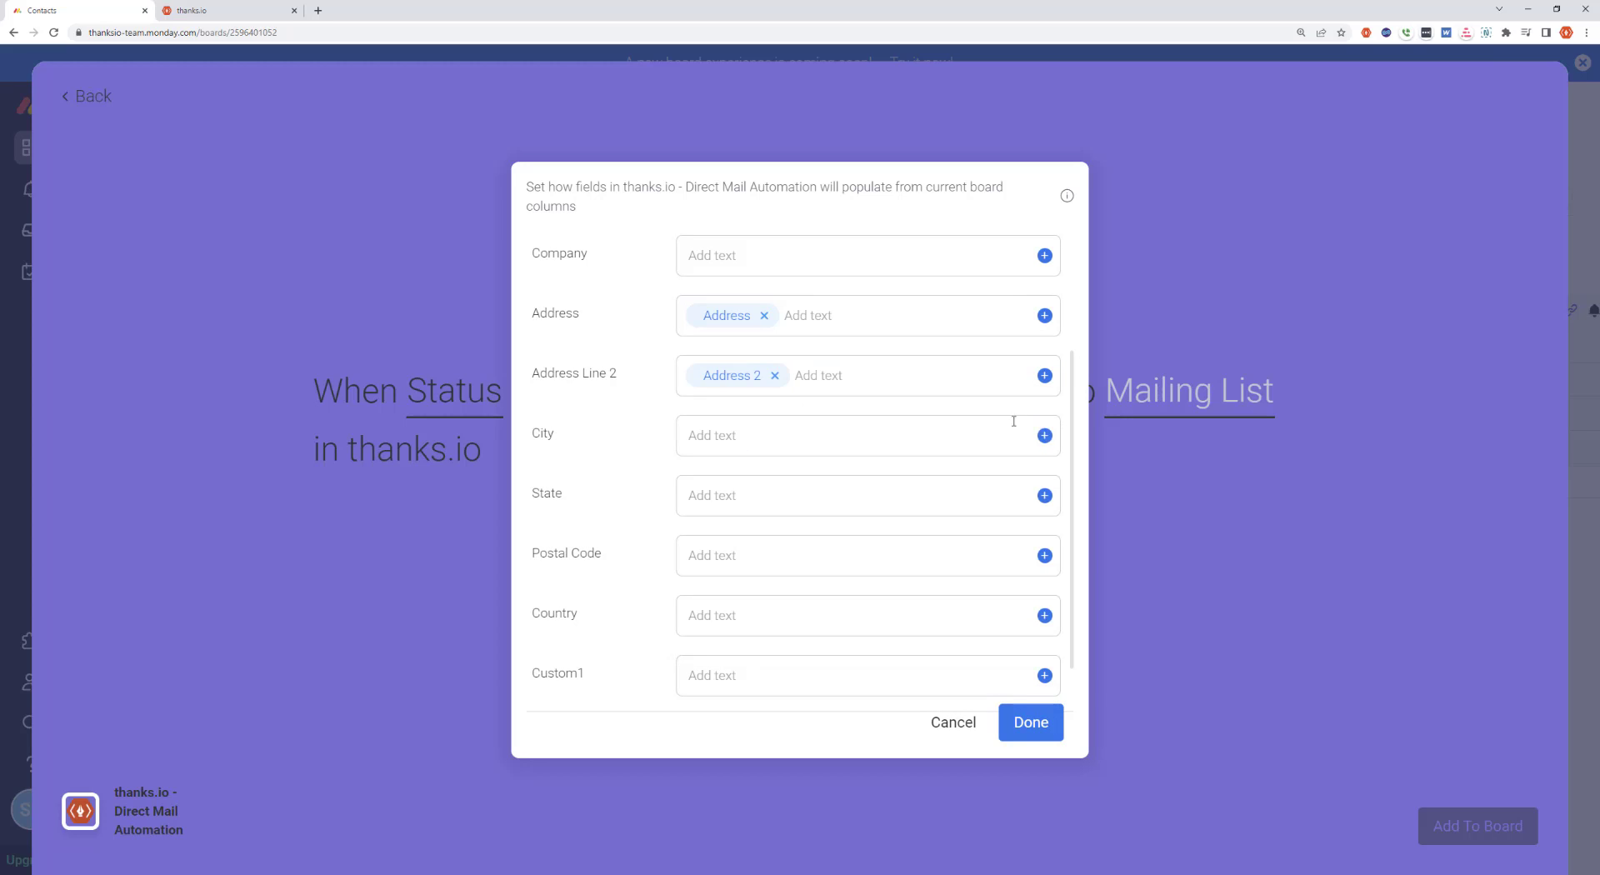
Map the recipient's City and State fields to the board's City and State columns
{"action": "scroll", "coordinate": [833, 417], "scroll_direction": "down", "scroll_amount": 1}
{"action": "left_click", "coordinate": [1044, 371]}
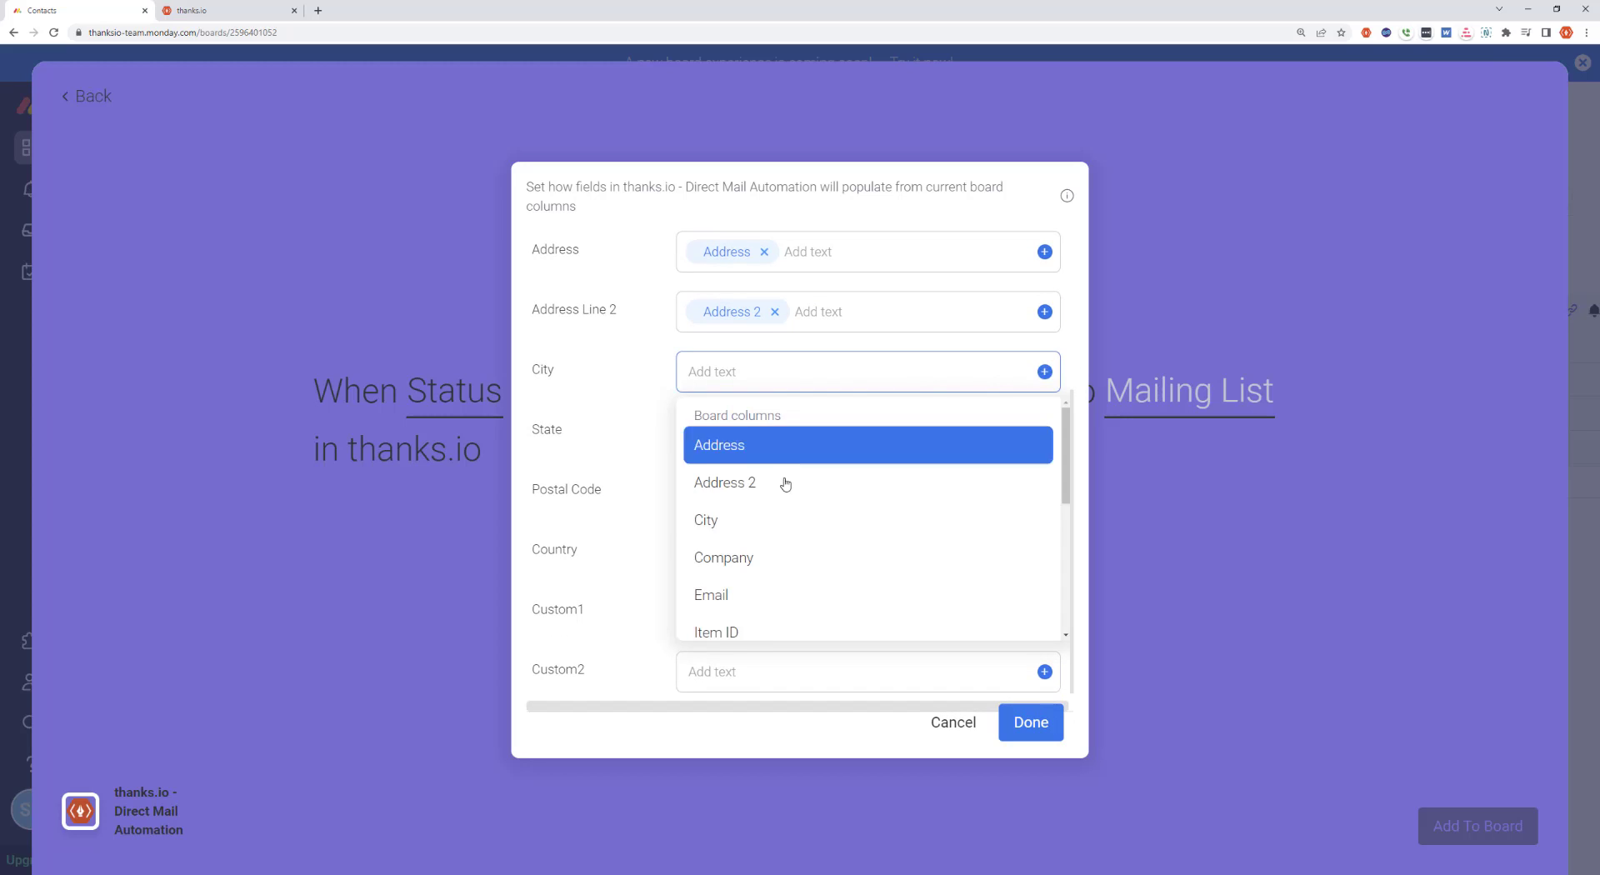
{"action": "left_click", "coordinate": [755, 519]}
{"action": "left_click", "coordinate": [1044, 432]}
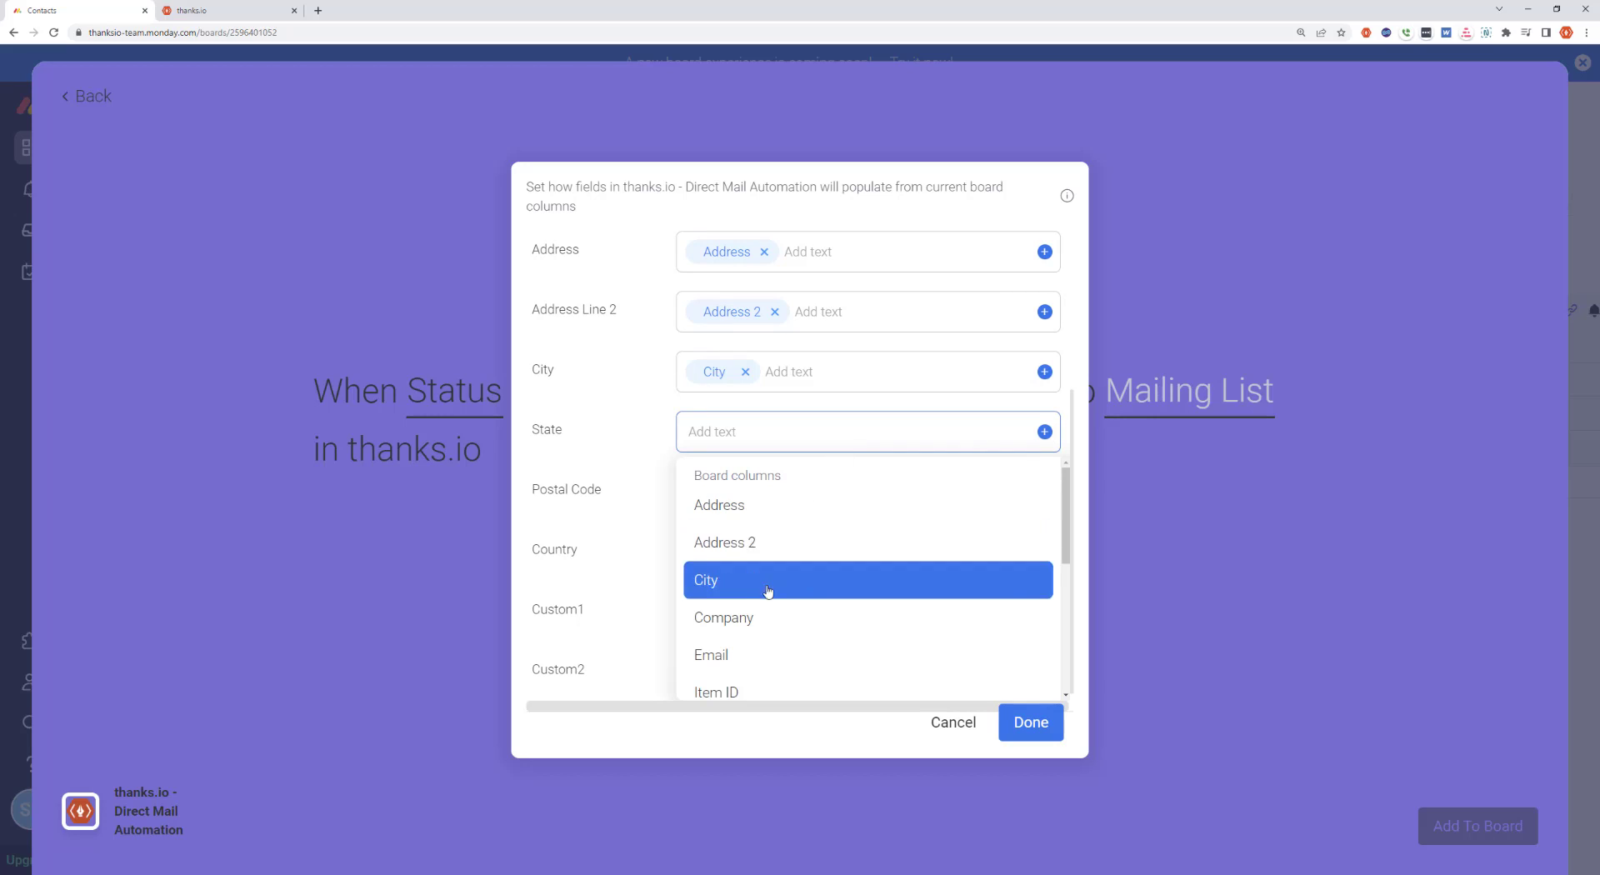
{"action": "scroll", "coordinate": [767, 513], "scroll_direction": "down", "scroll_amount": 4}
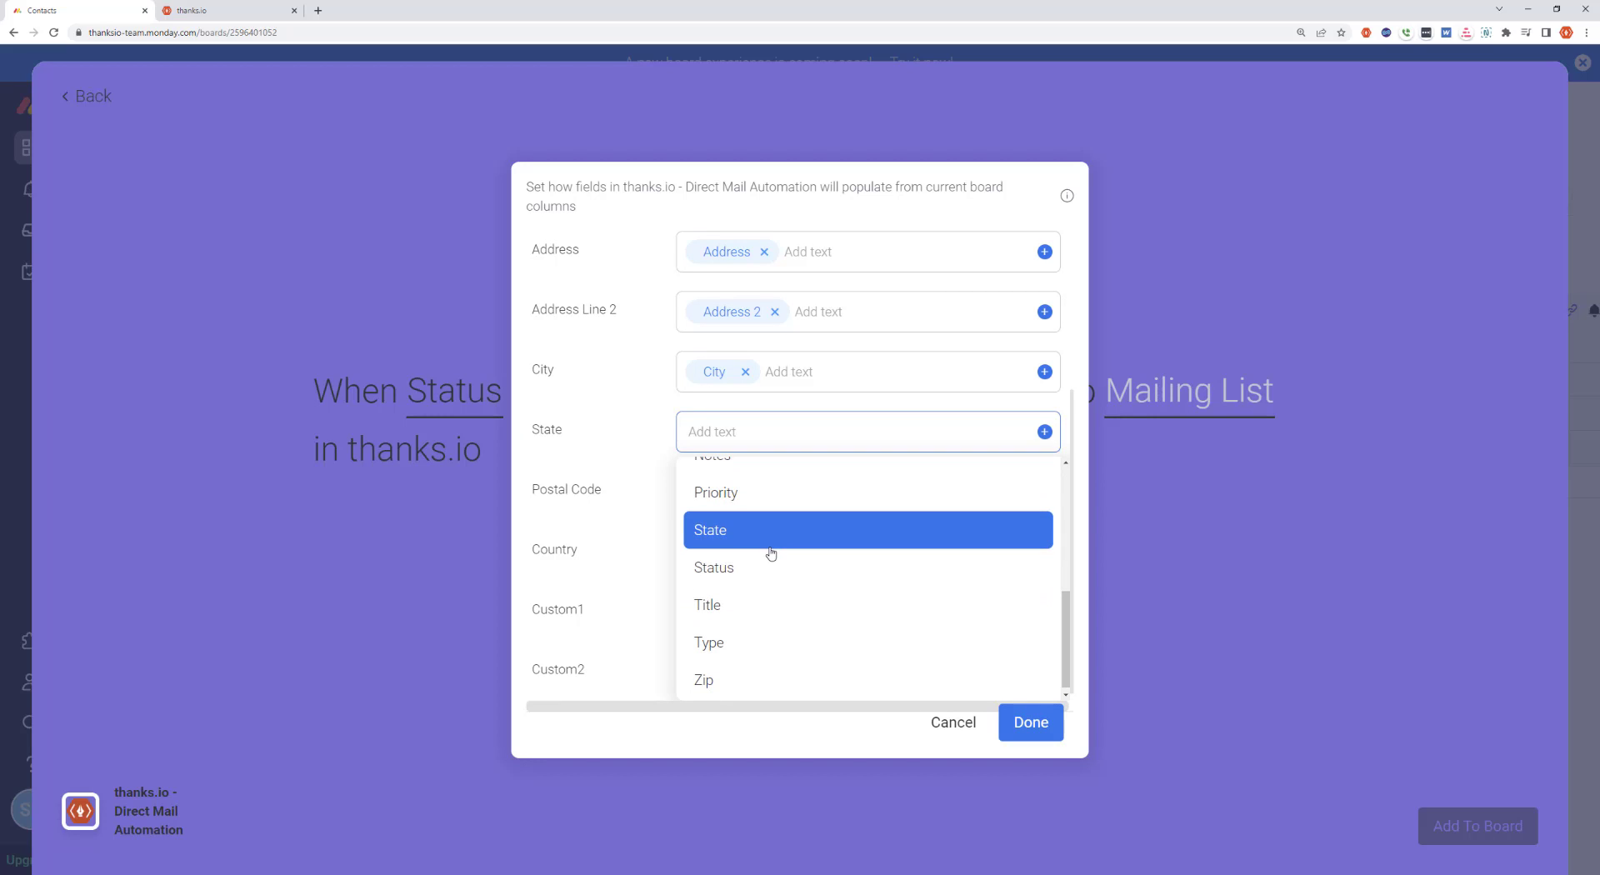
{"action": "left_click", "coordinate": [731, 538]}
Map the recipient's Postal Code field to the board's Zip column and finish the field mapping
{"action": "left_click", "coordinate": [1044, 491]}
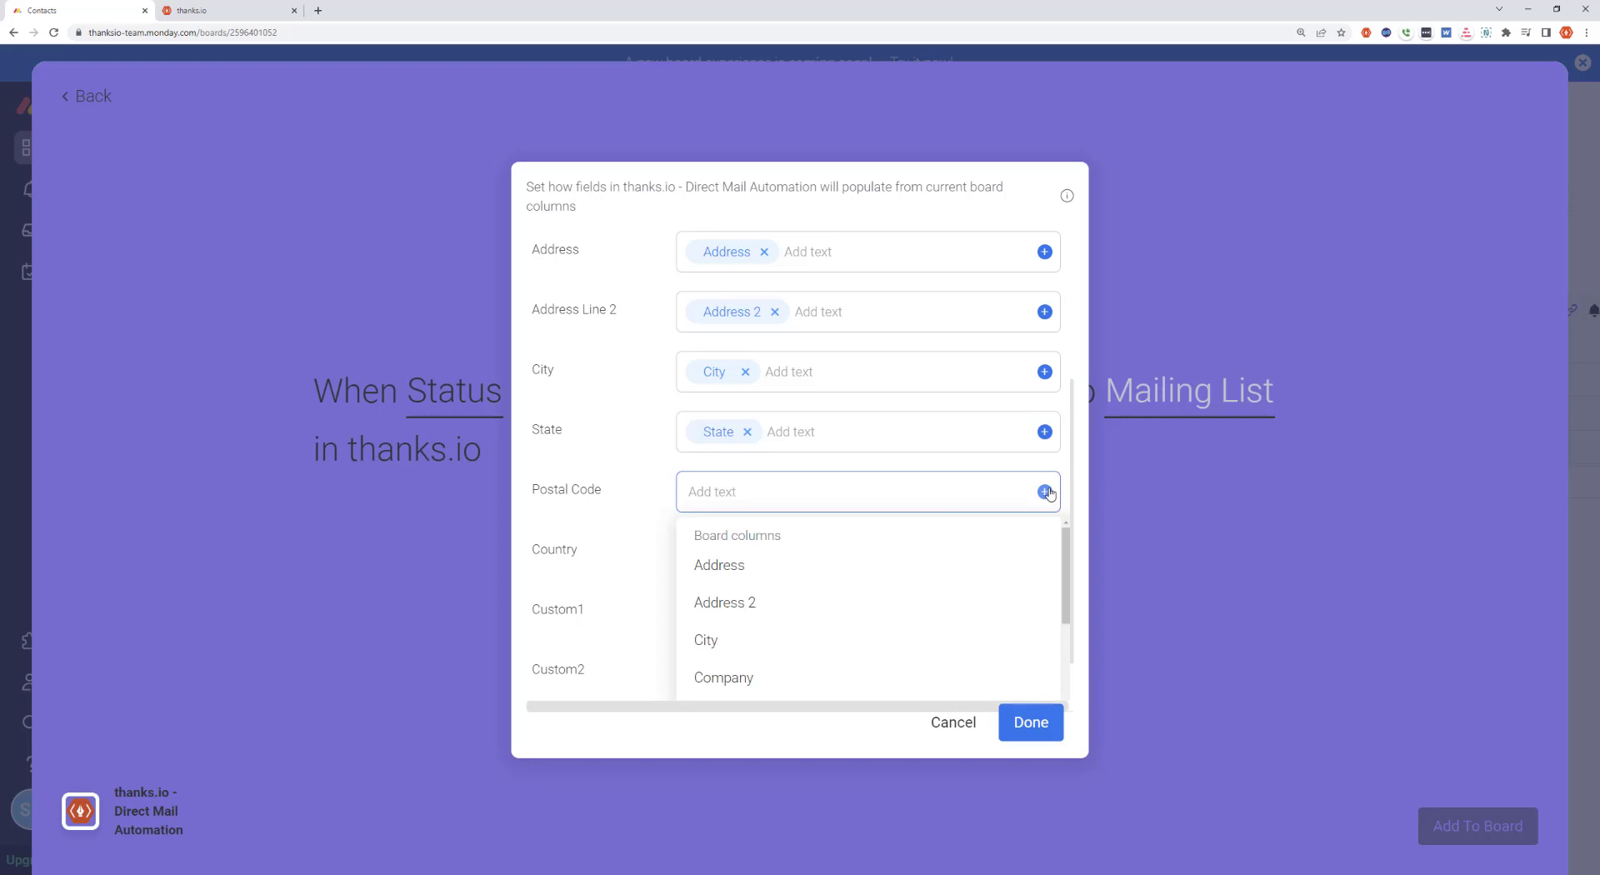
{"action": "scroll", "coordinate": [783, 613], "scroll_direction": "down", "scroll_amount": 4}
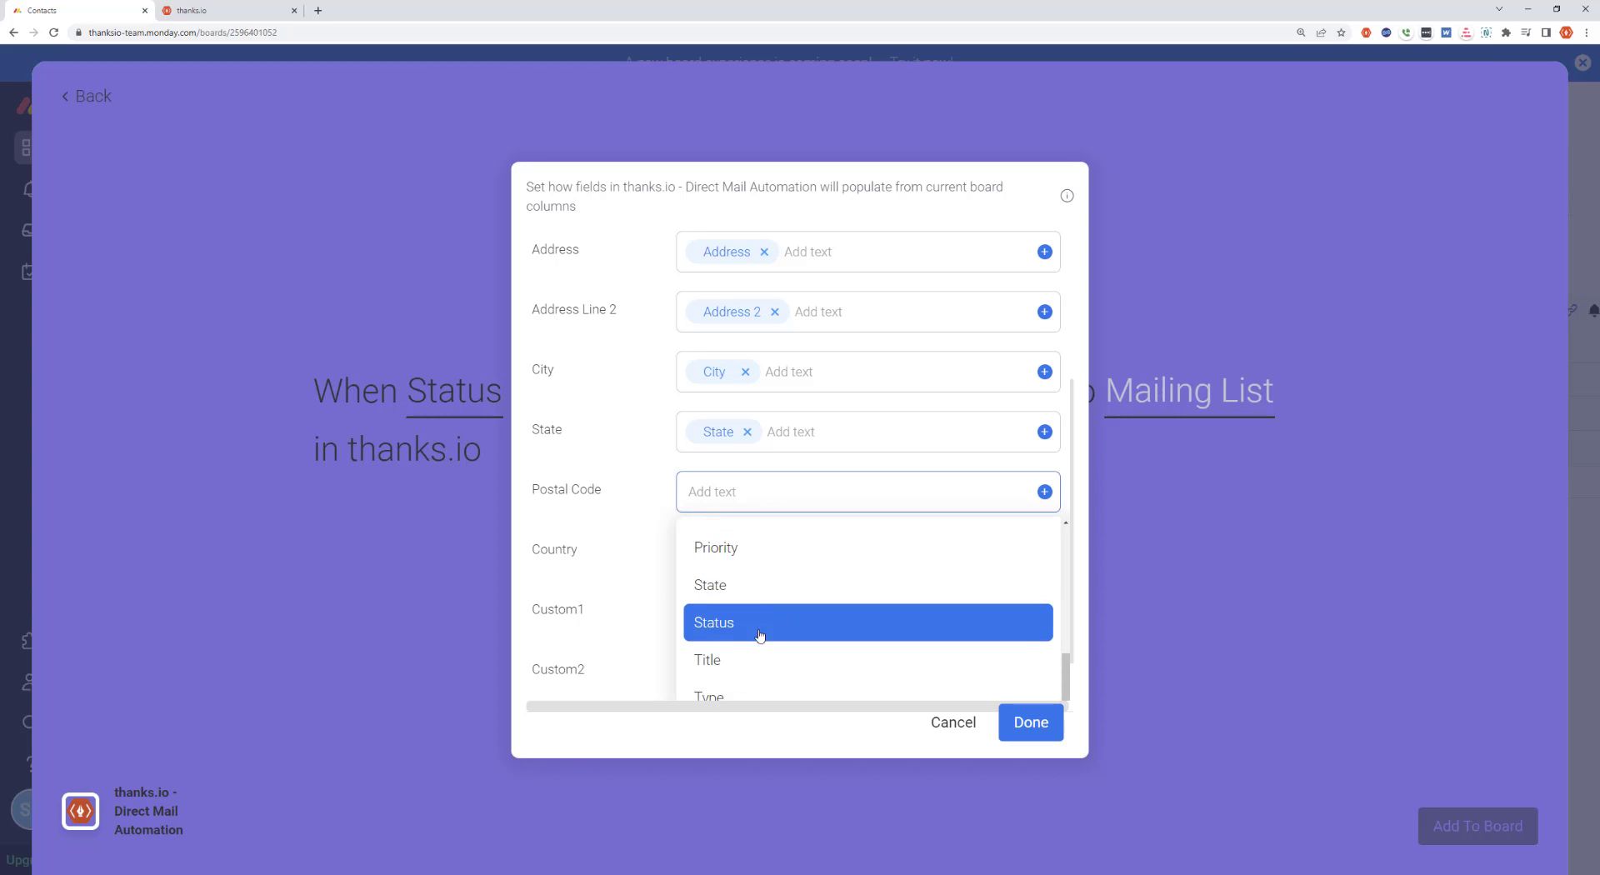
{"action": "scroll", "coordinate": [754, 633], "scroll_direction": "down", "scroll_amount": 3}
{"action": "left_click", "coordinate": [746, 673]}
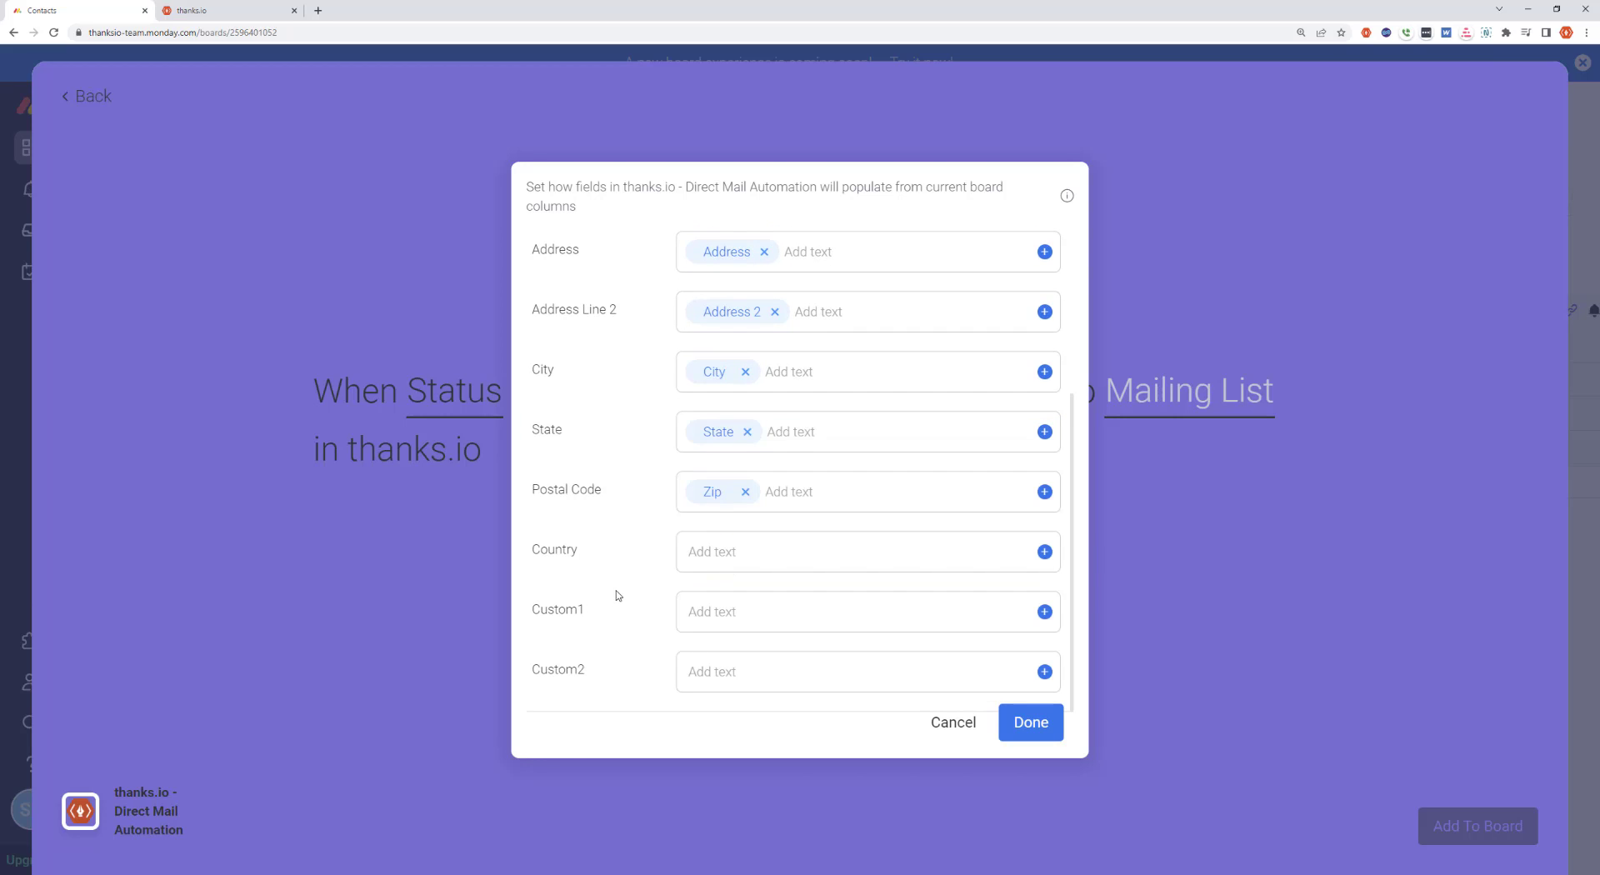
{"action": "scroll", "coordinate": [667, 613], "scroll_direction": "up", "scroll_amount": 3}
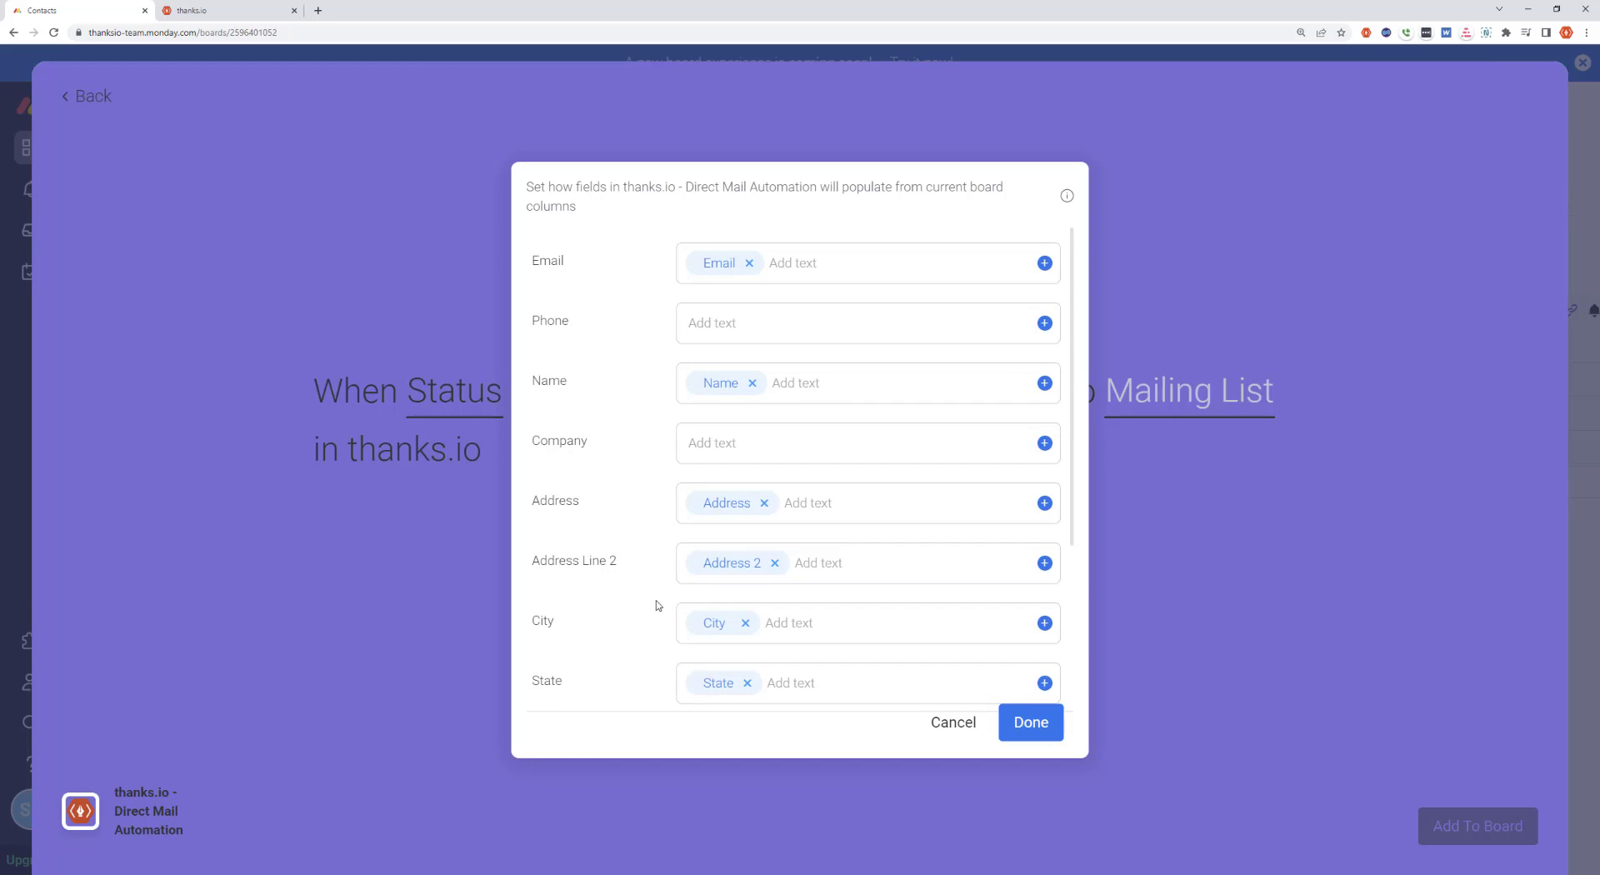
{"action": "left_click", "coordinate": [1050, 730]}
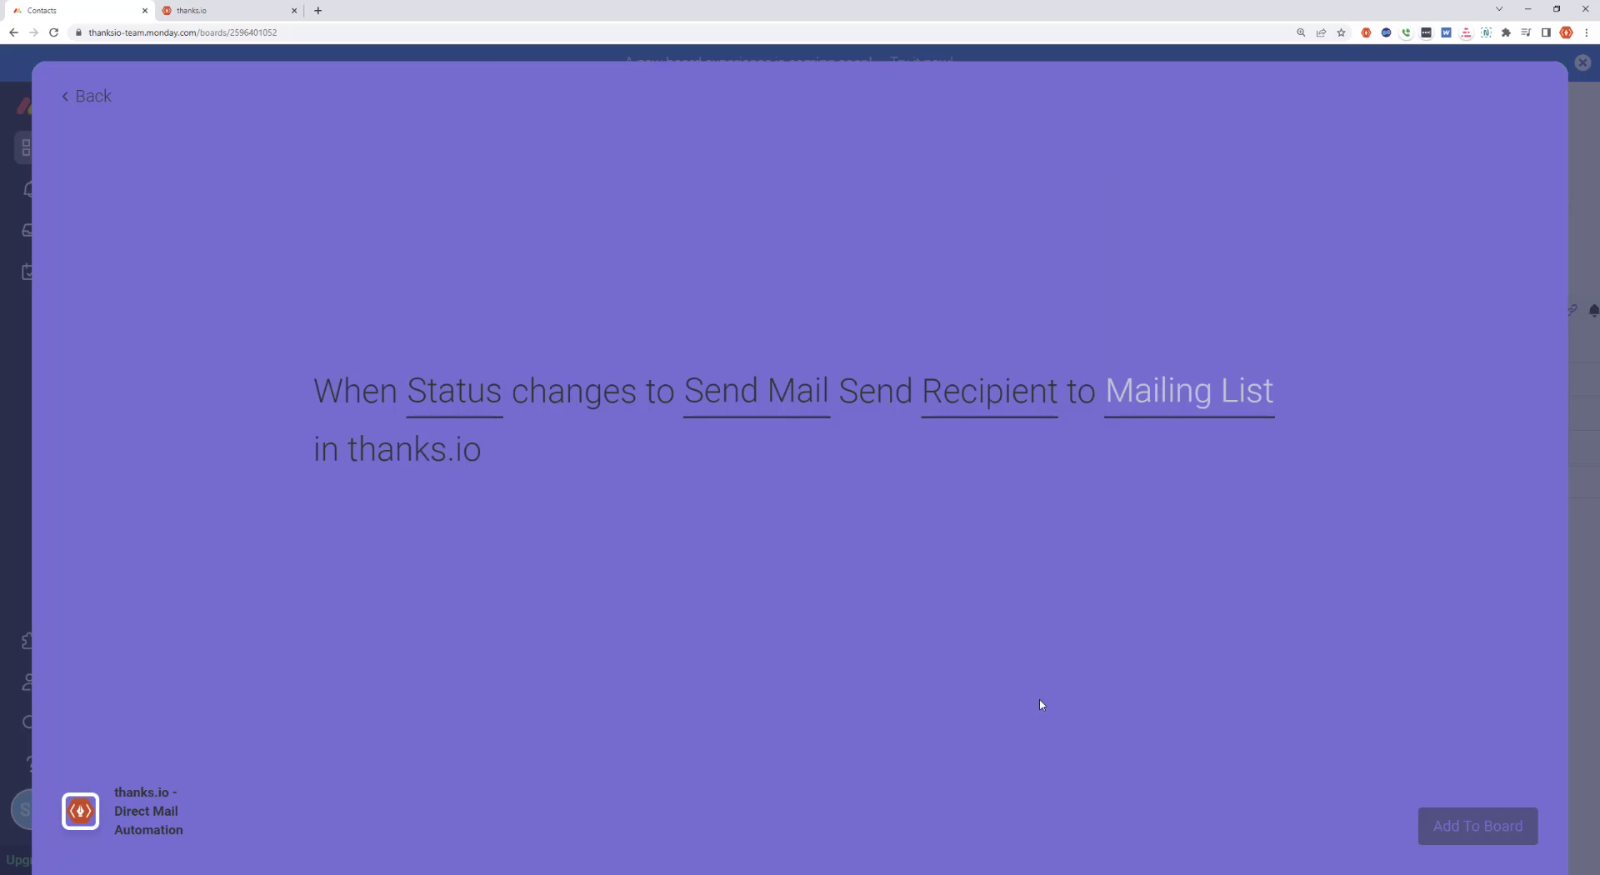
Choose Monday.com Leads as the recipe's mailing list and add the integration to the board
{"action": "left_click", "coordinate": [1171, 410]}
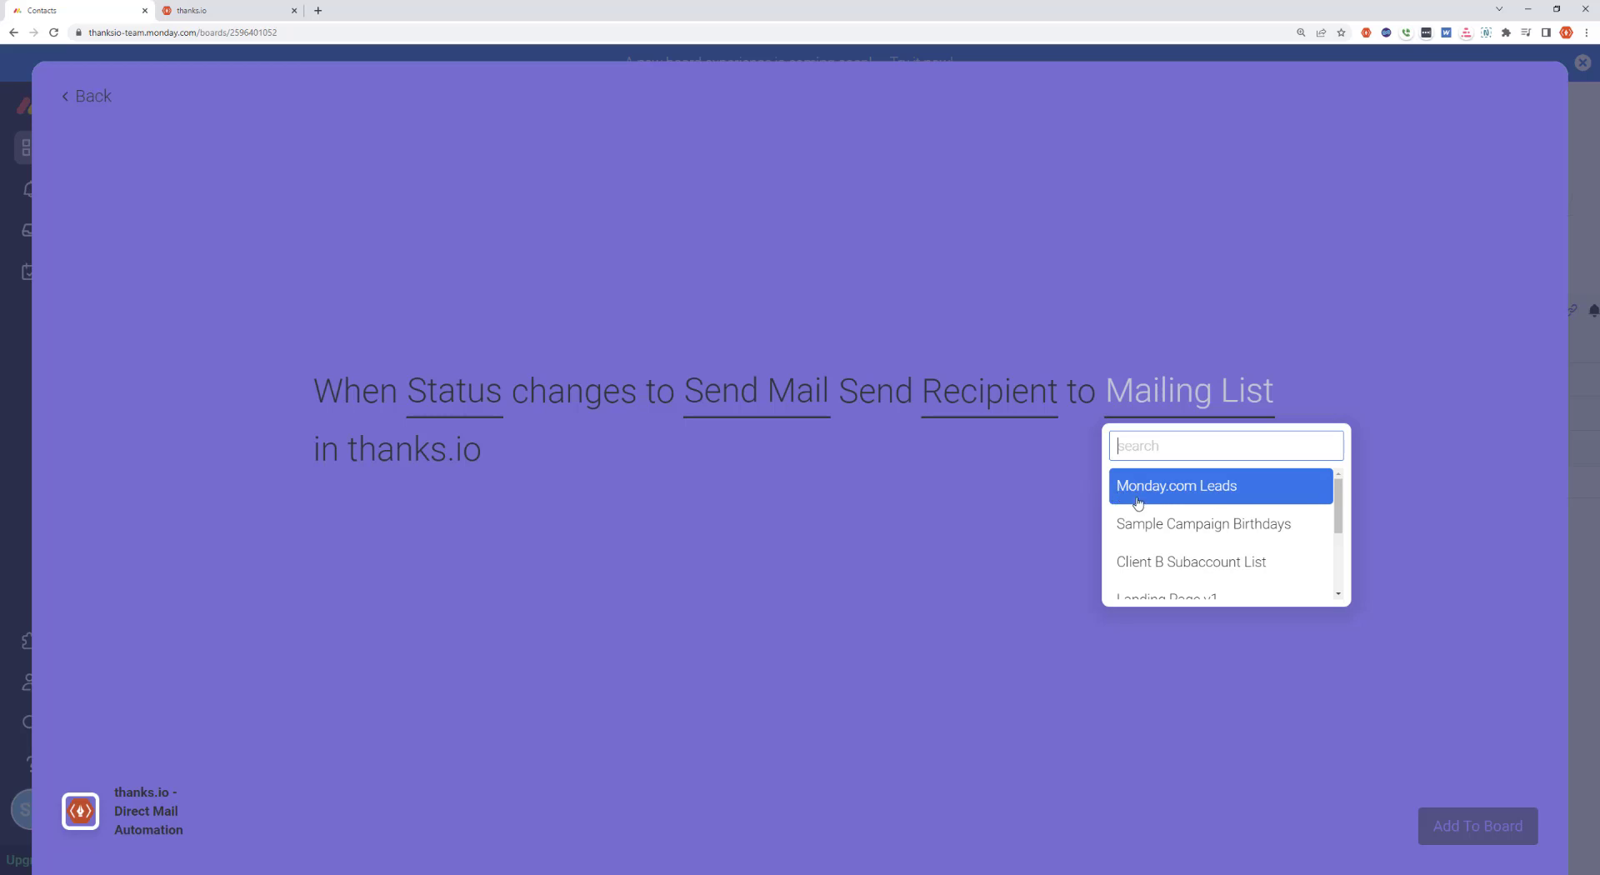
{"action": "left_click", "coordinate": [1181, 489]}
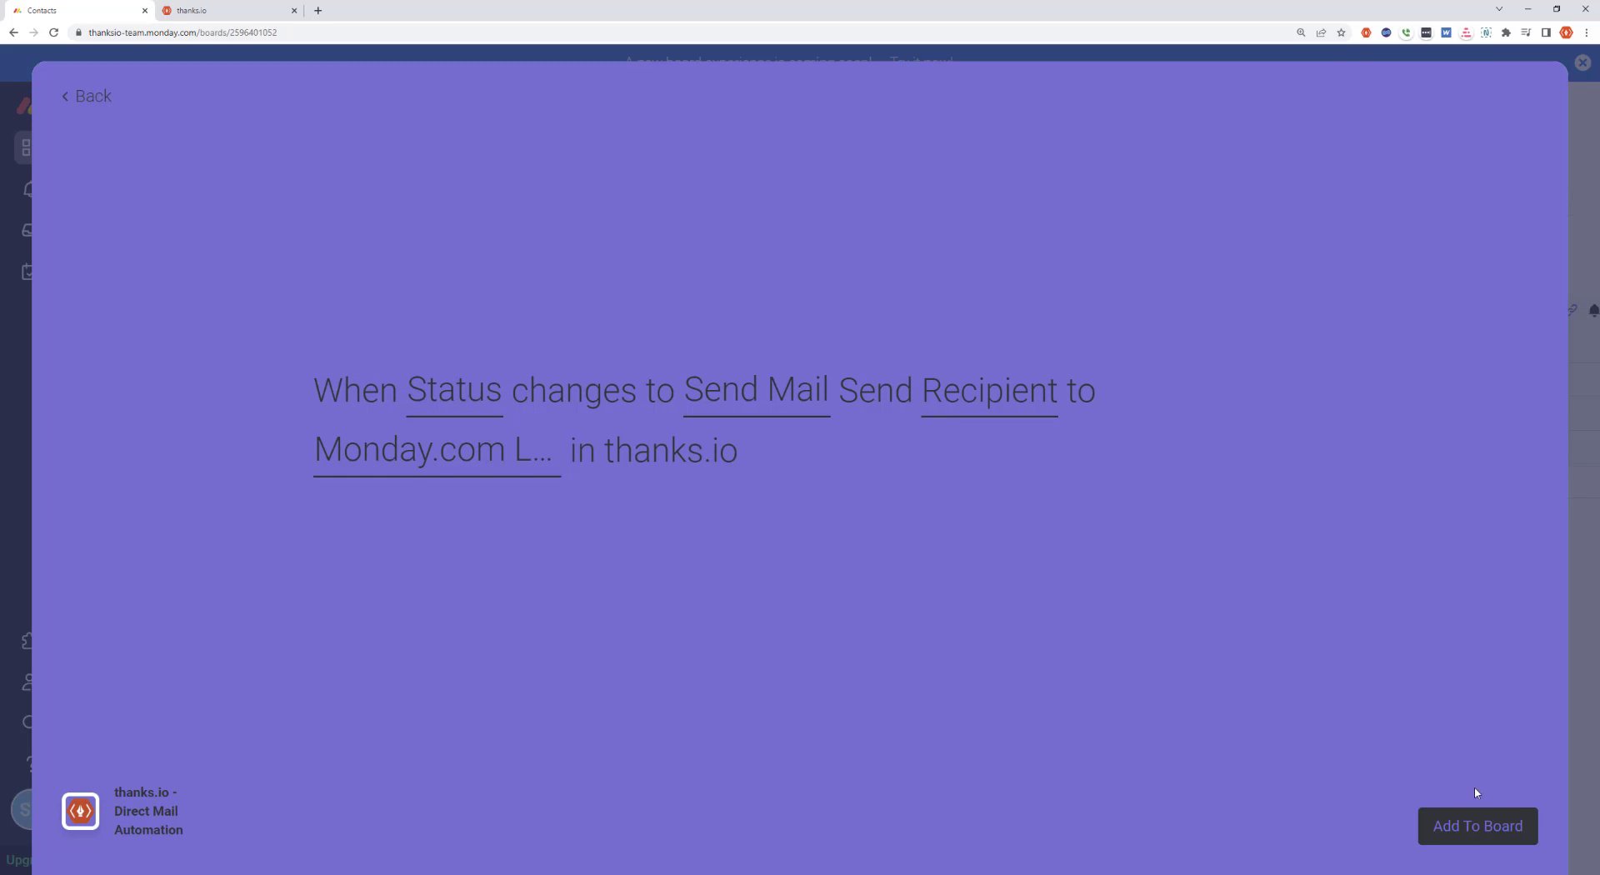
{"action": "left_click", "coordinate": [1480, 826]}
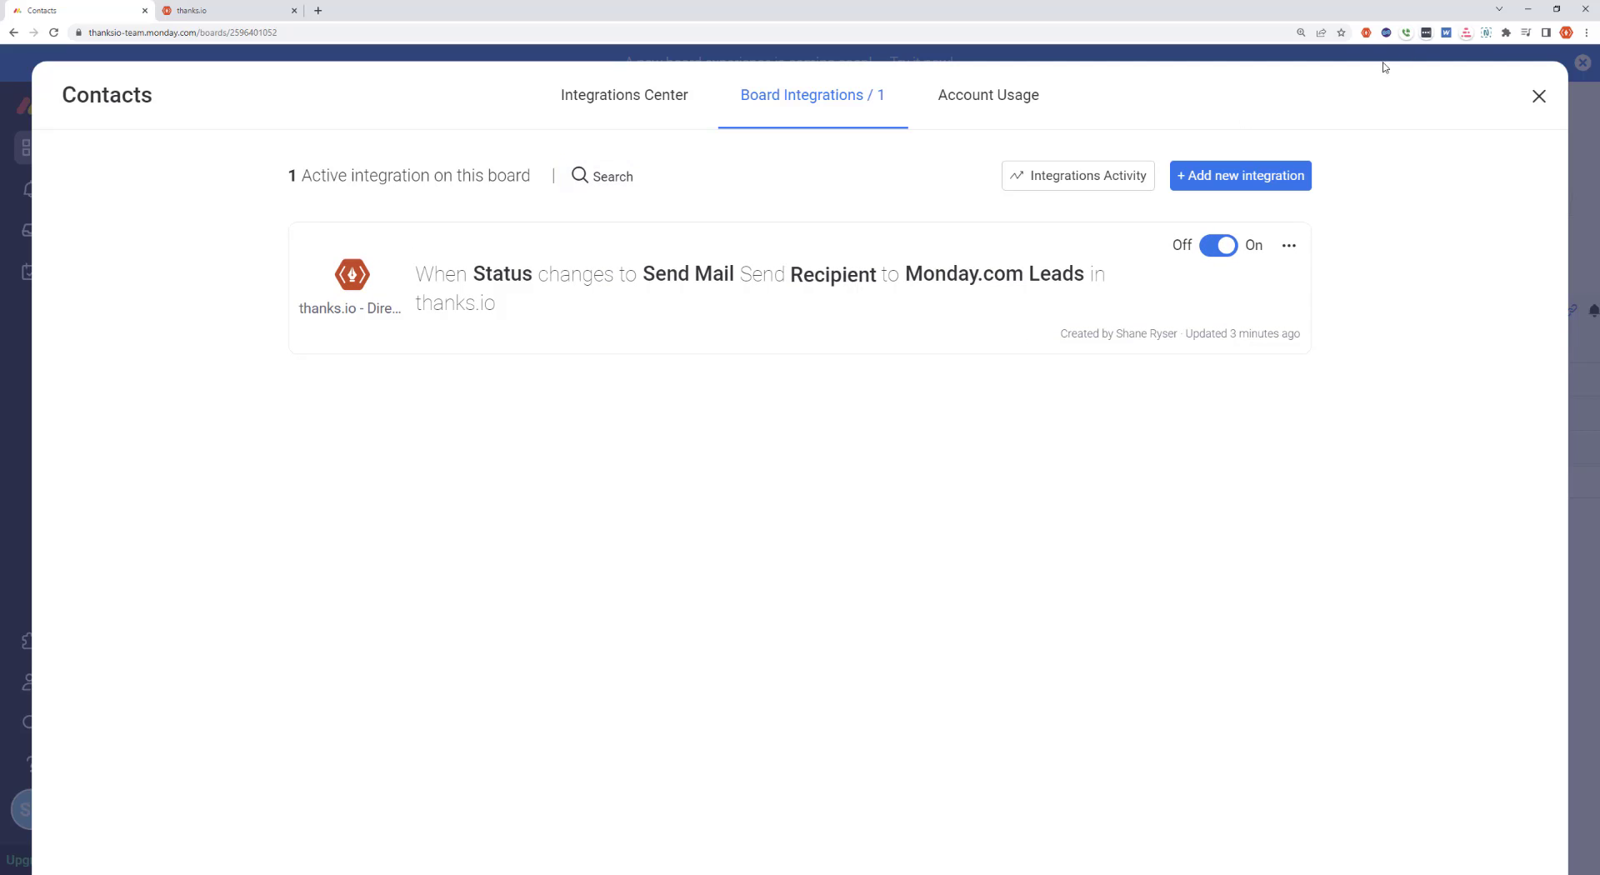
Return to the Contacts board and set the status of the contact titled Integrations to Send Mail
{"action": "left_click", "coordinate": [1540, 99]}
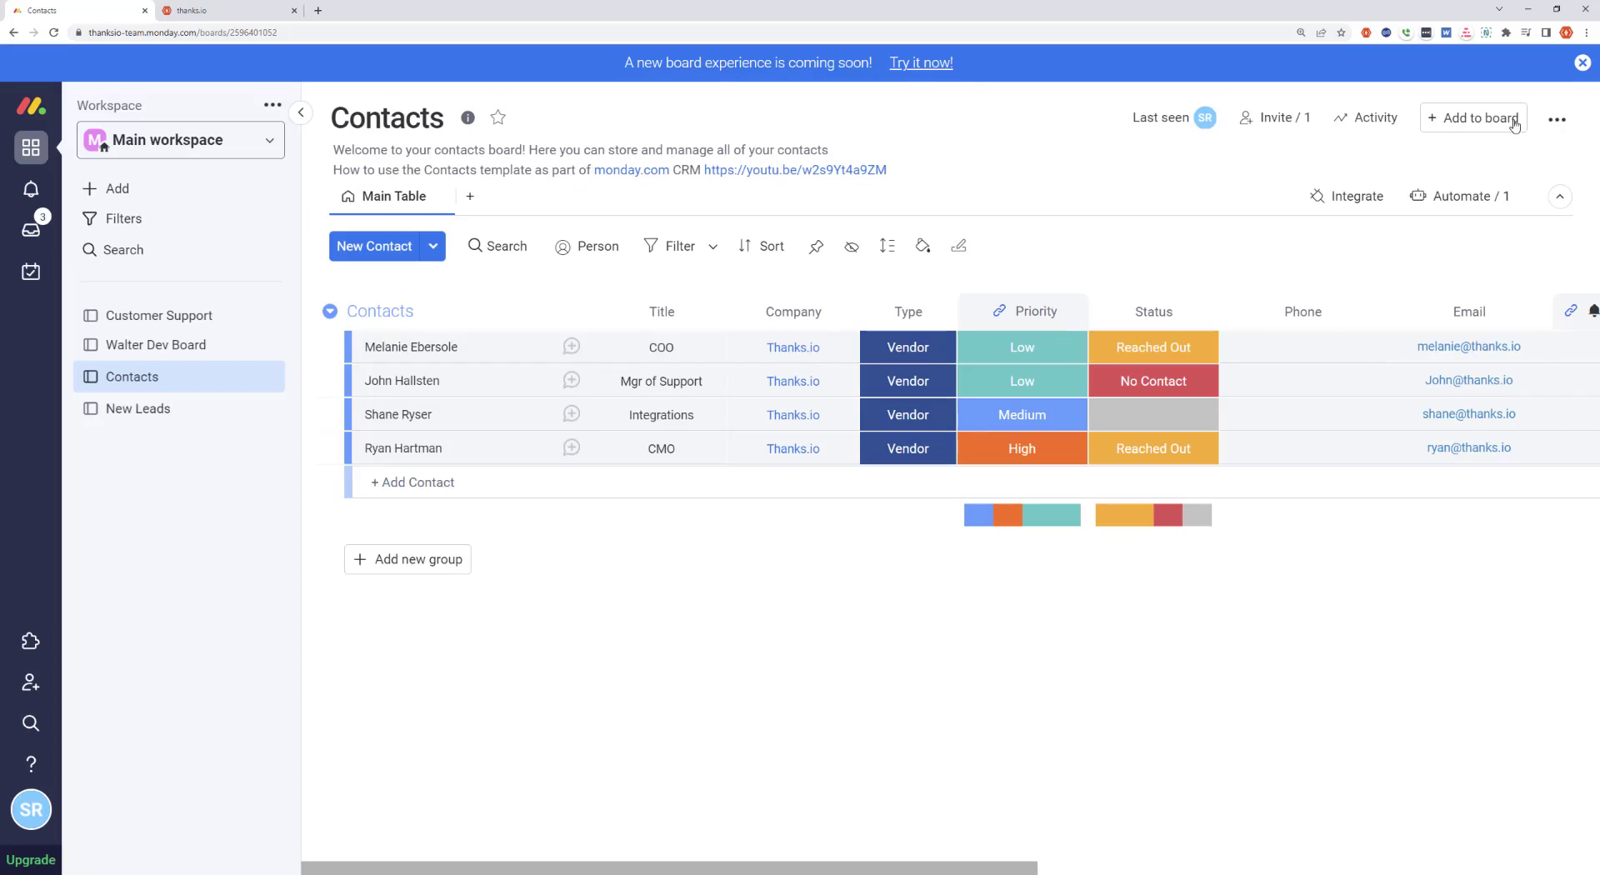
{"action": "left_click", "coordinate": [1172, 419]}
{"action": "left_click", "coordinate": [1150, 594]}
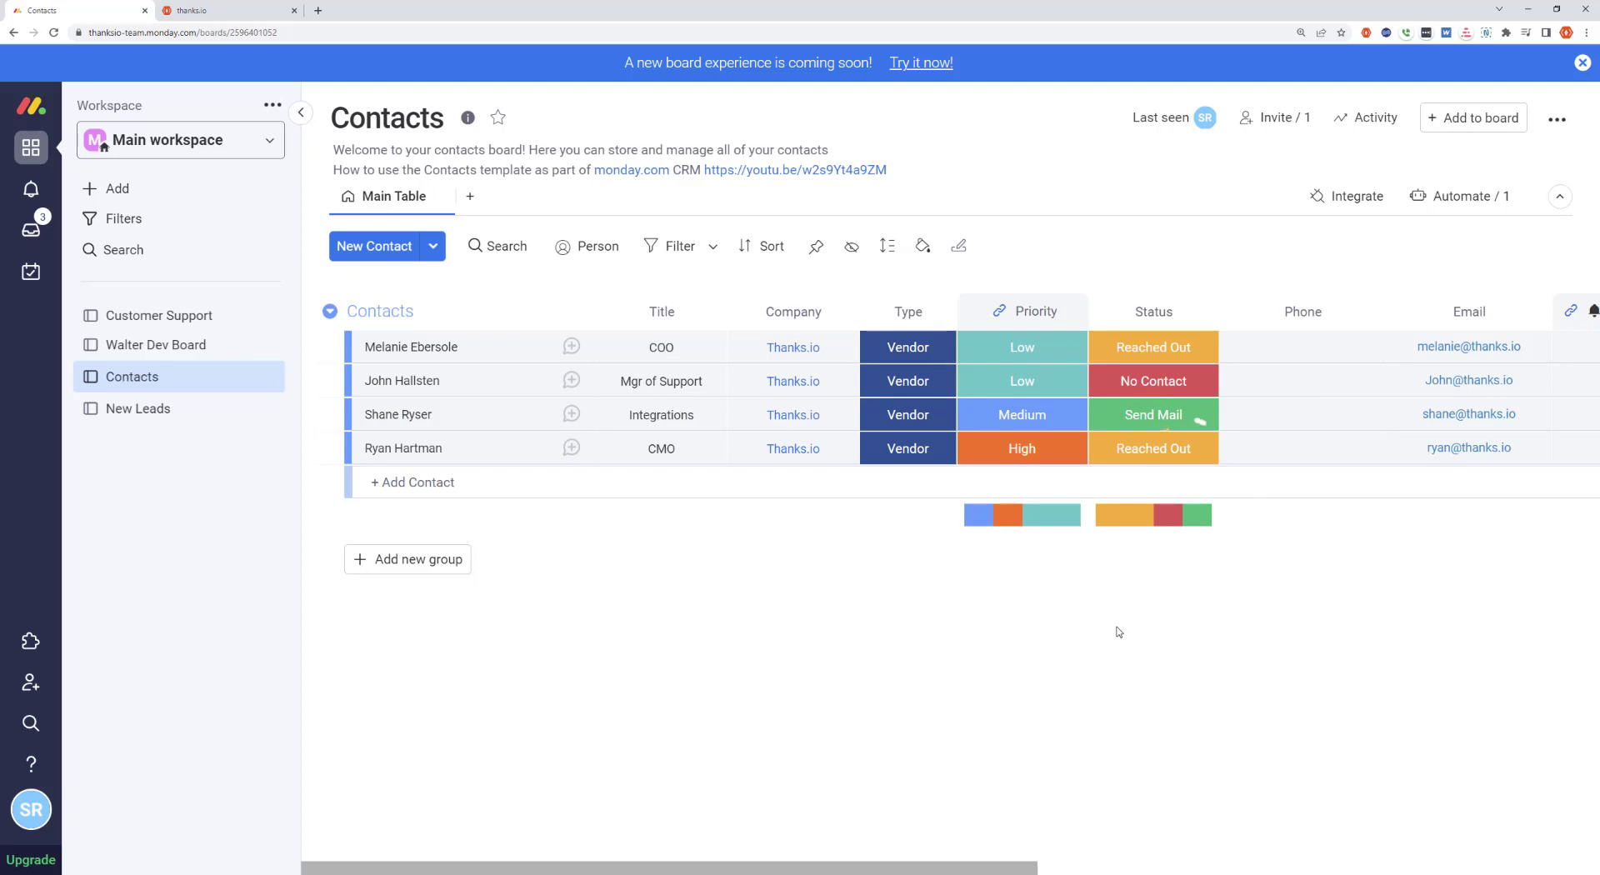
Switch to thanks.io and open the Monday.com Leads mailing list to check its recipients
{"action": "left_click", "coordinate": [225, 10]}
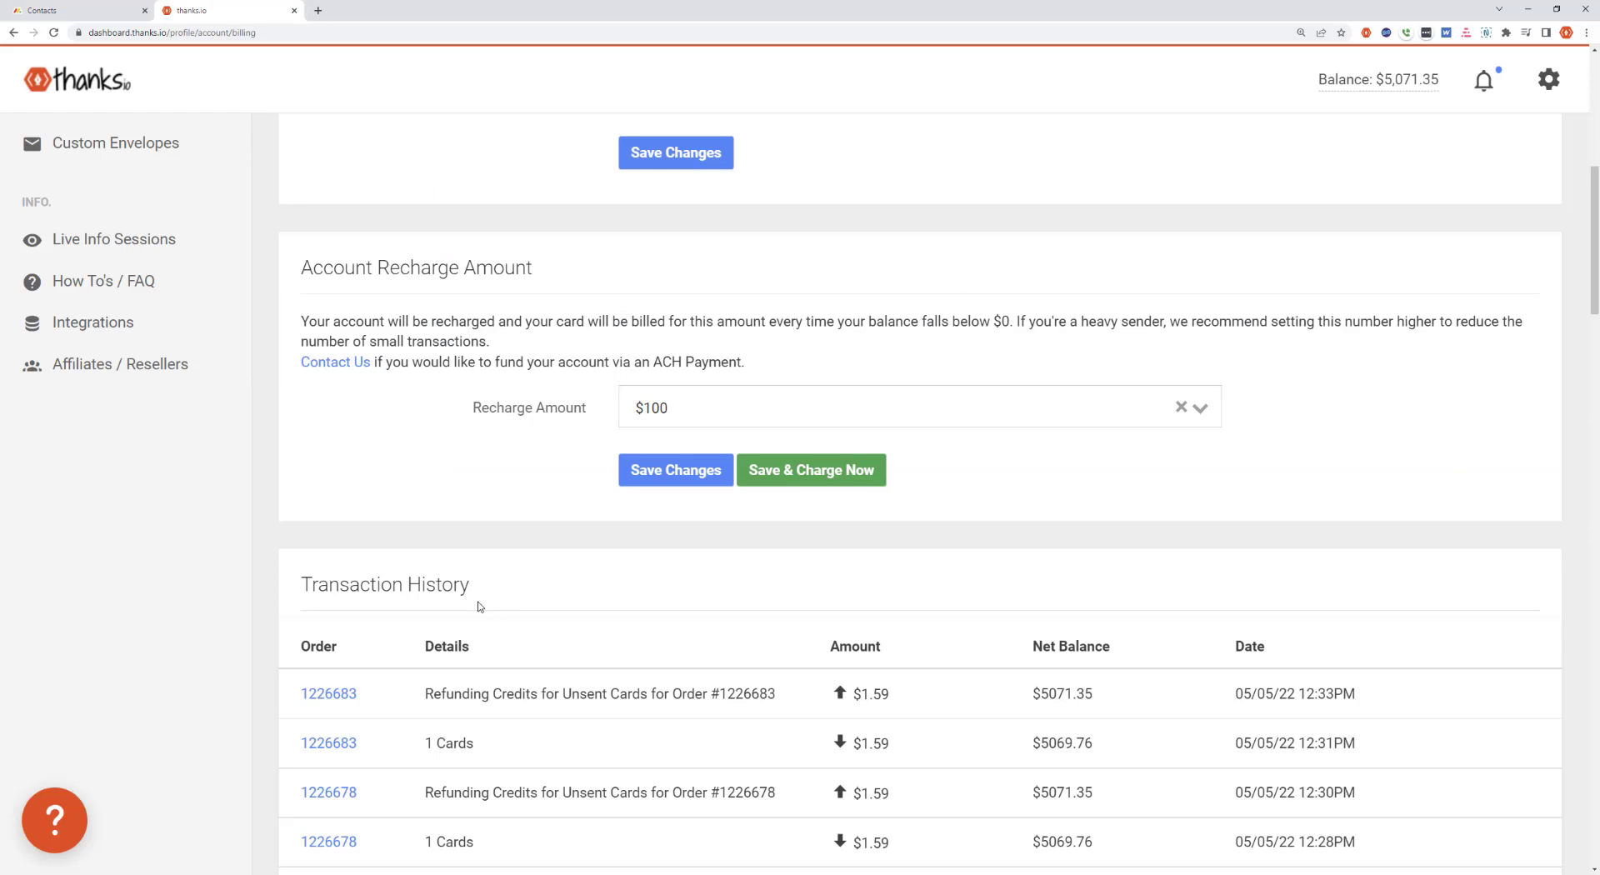
{"action": "scroll", "coordinate": [479, 606], "scroll_direction": "up", "scroll_amount": 8}
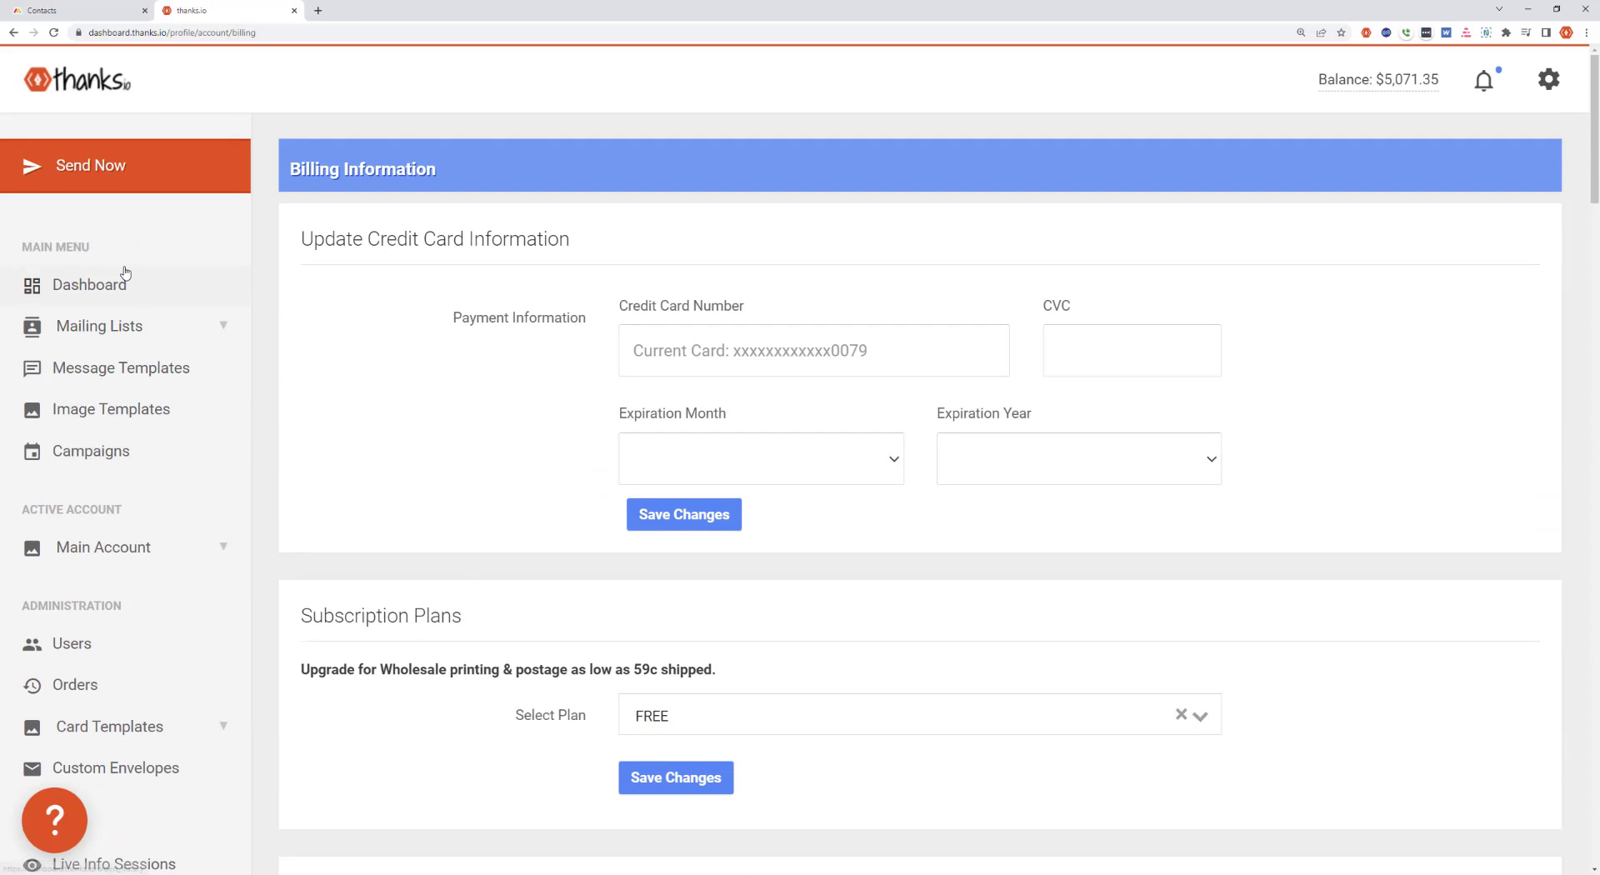
{"action": "left_click", "coordinate": [125, 275]}
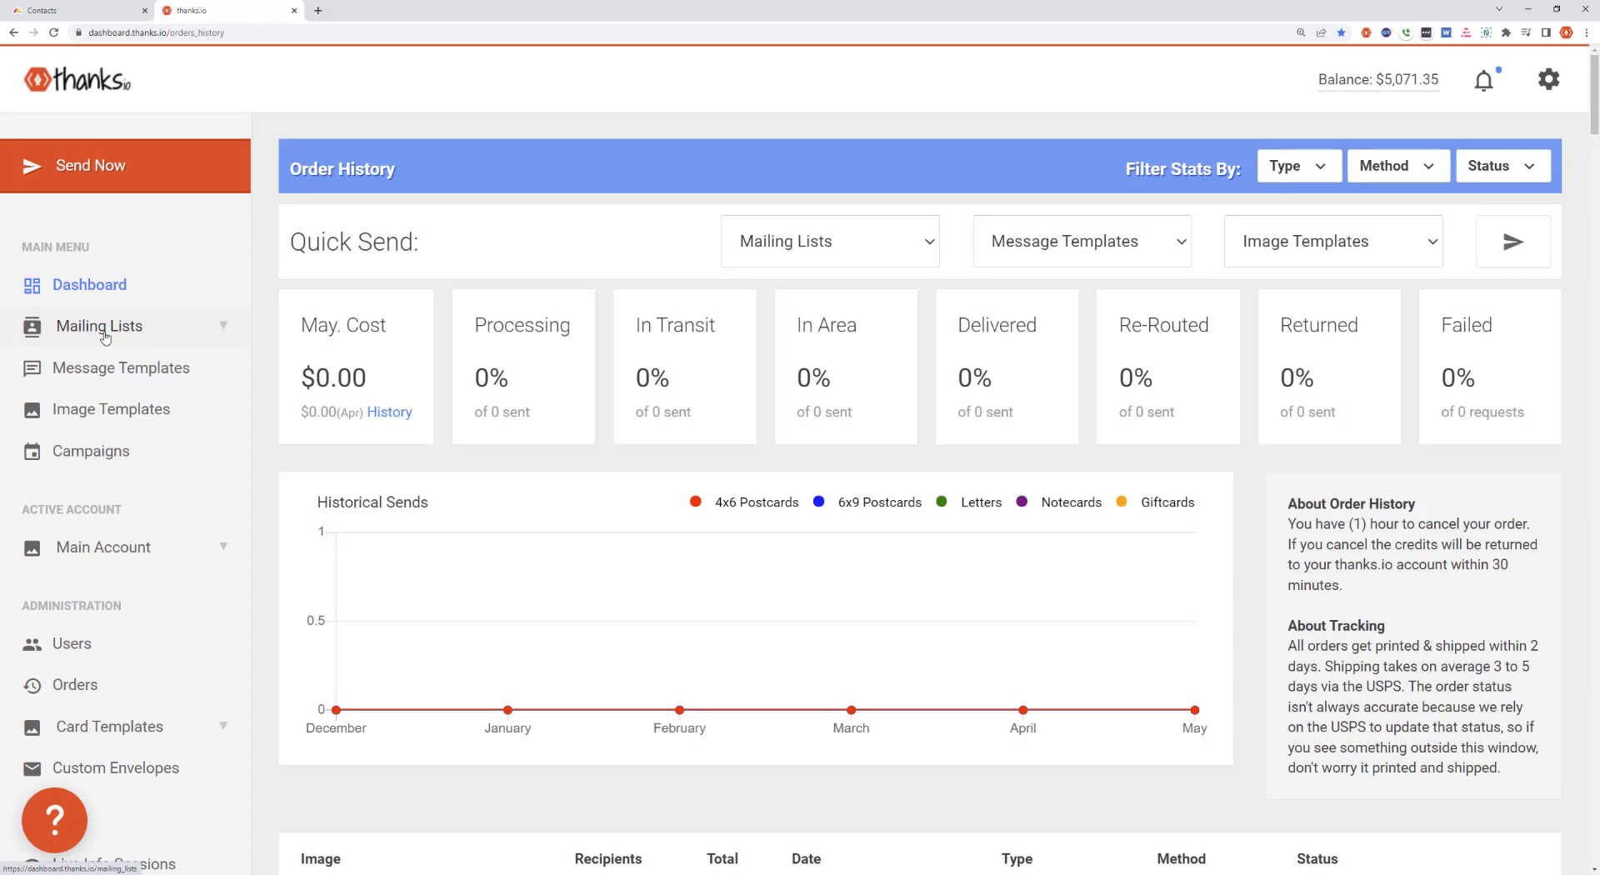
{"action": "left_click", "coordinate": [104, 333]}
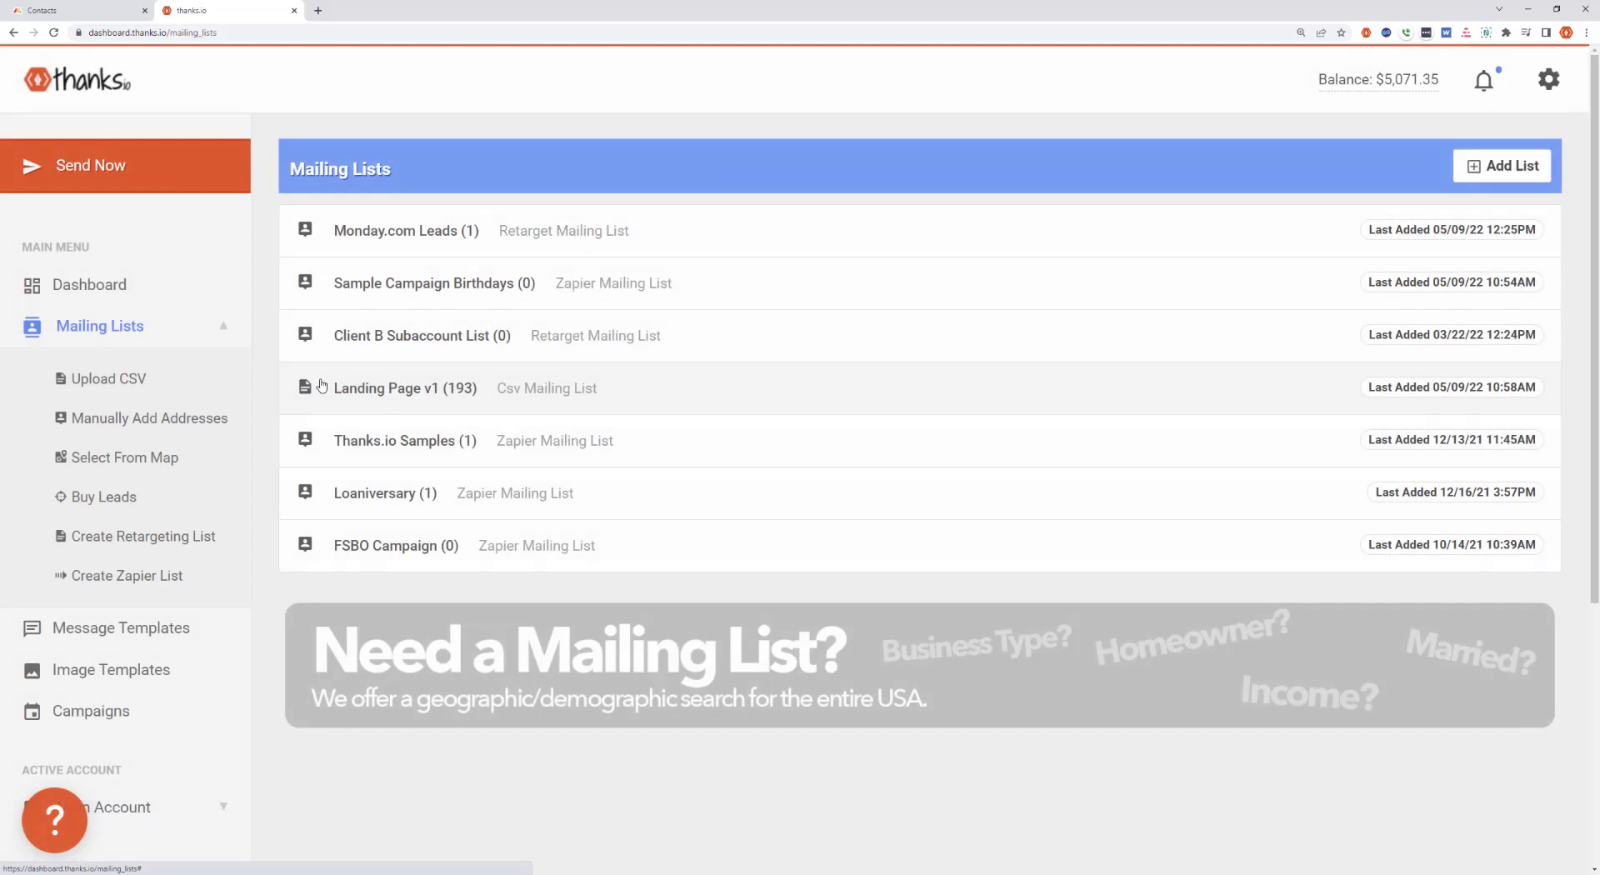
{"action": "left_click", "coordinate": [475, 235]}
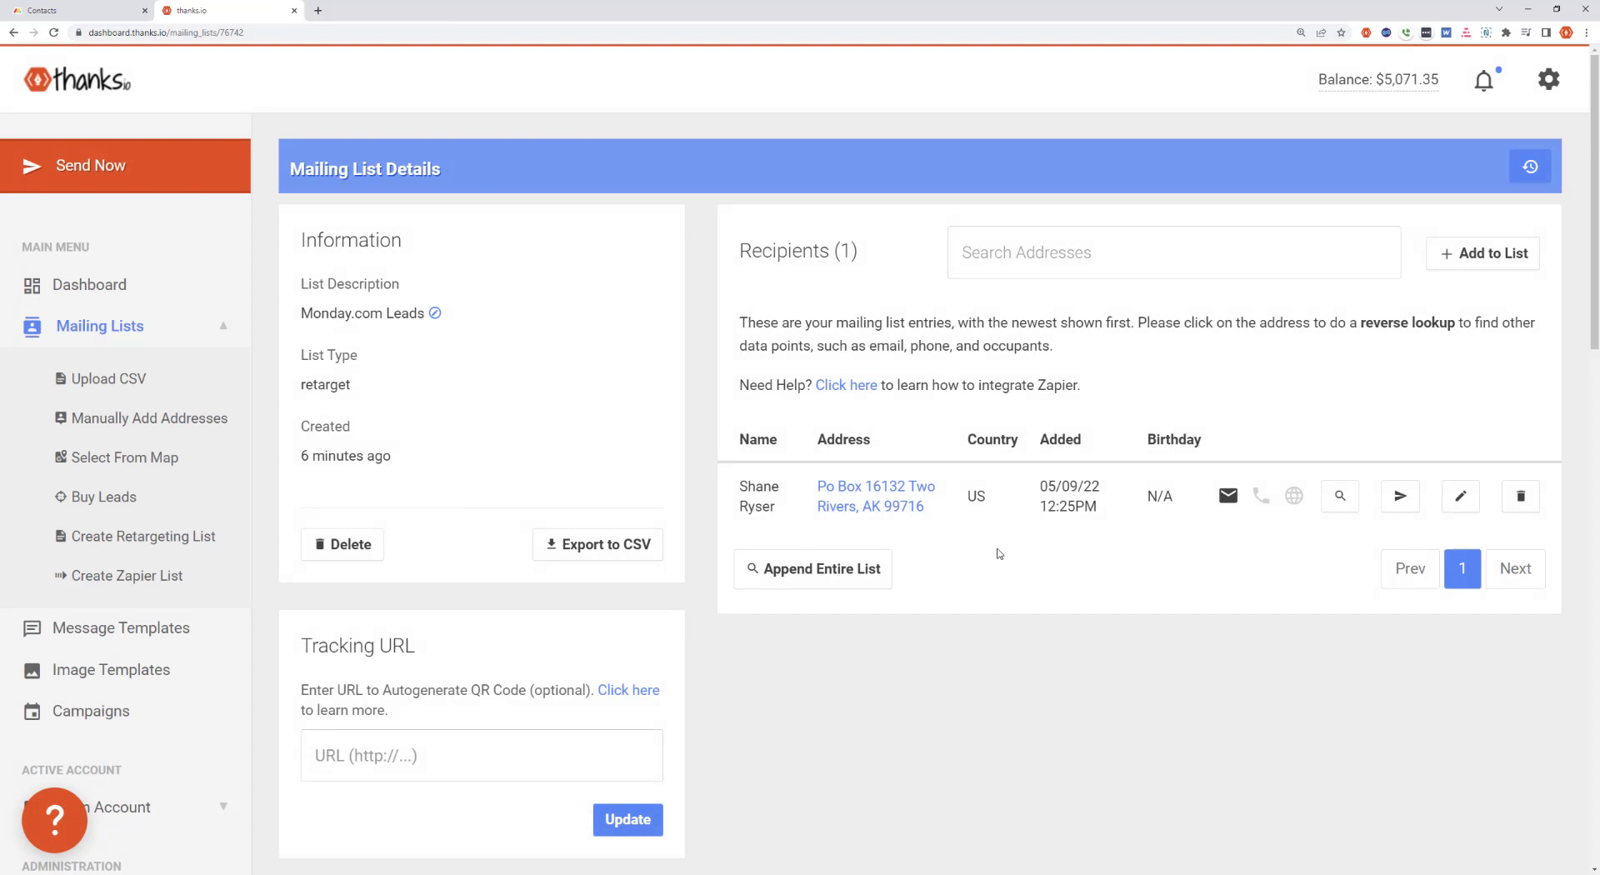
Compare the Contacts board in monday.com with the thanks.io mailing list's recipients, ending on the Contacts board
{"action": "left_click", "coordinate": [84, 10]}
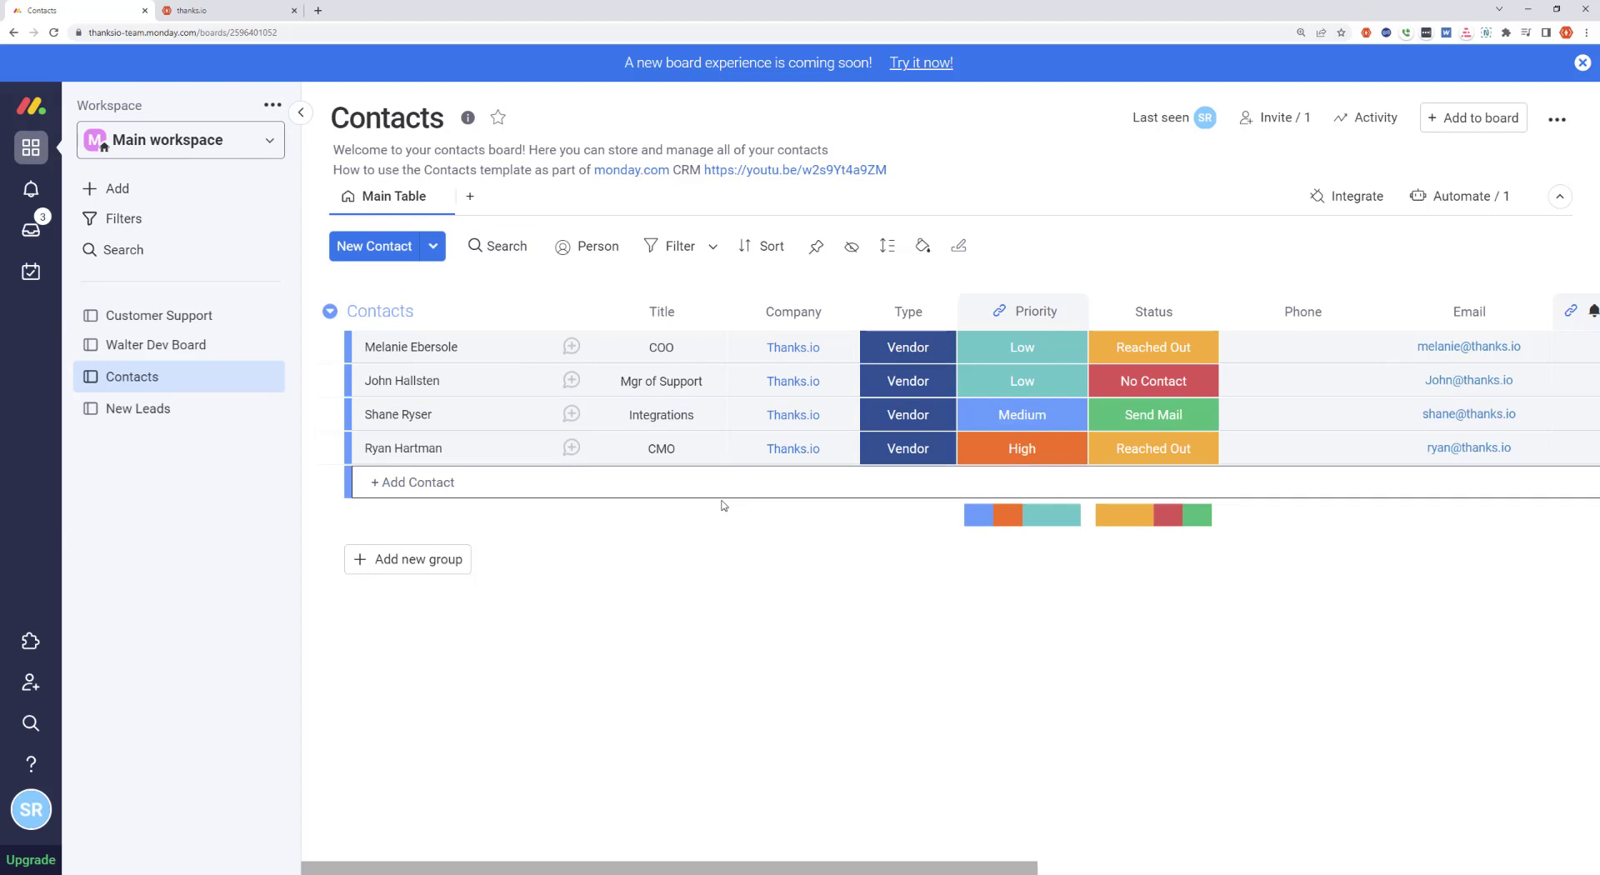
{"action": "left_click", "coordinate": [268, 9]}
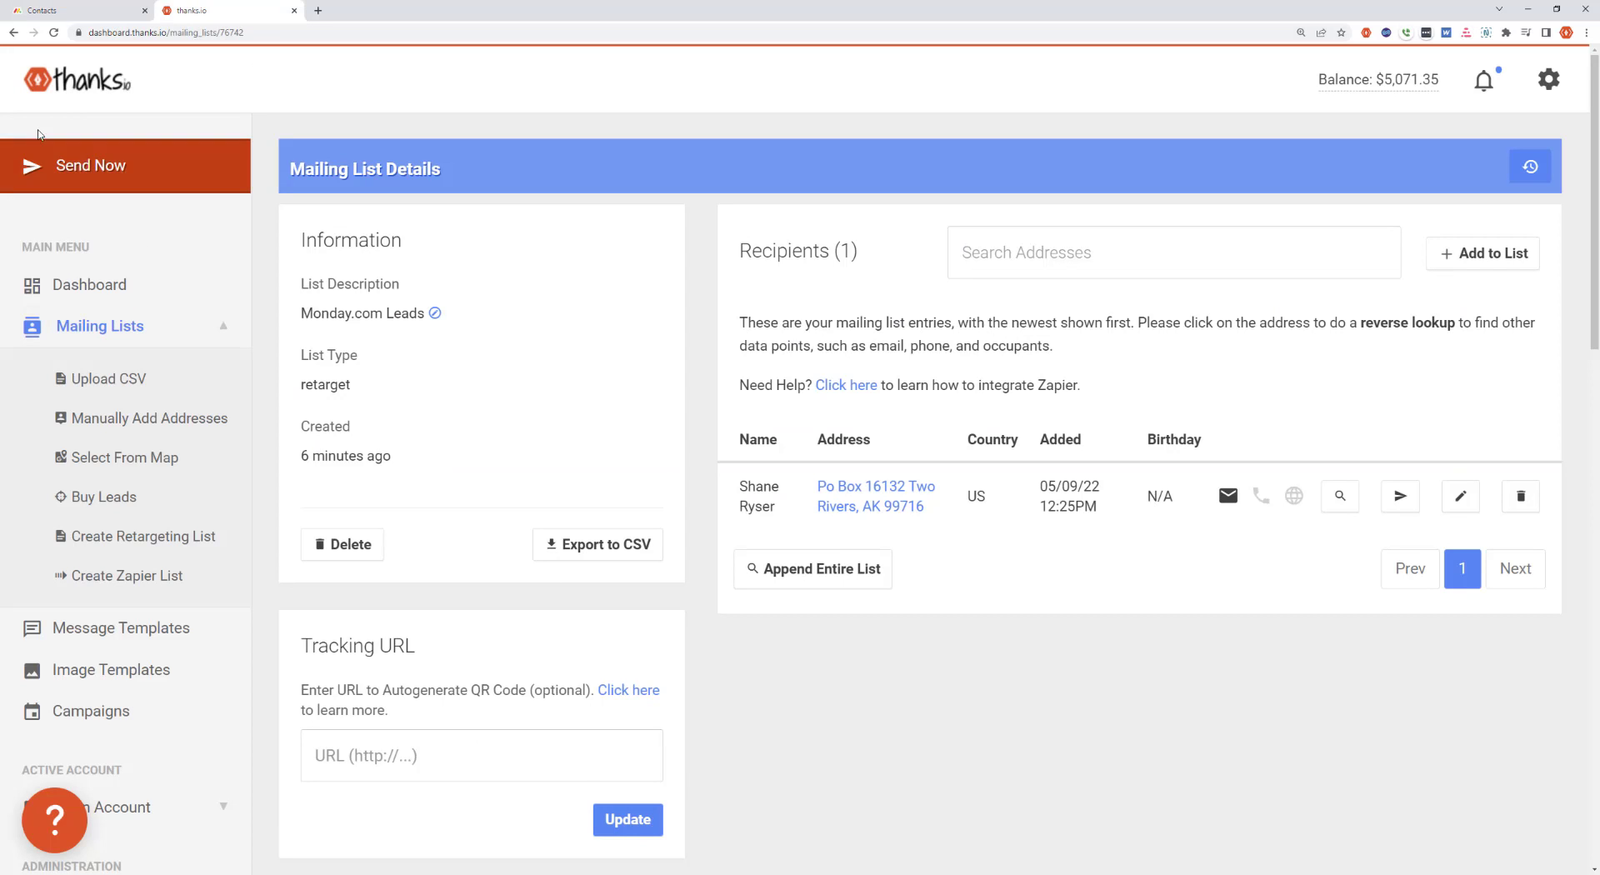
{"action": "left_click", "coordinate": [67, 10]}
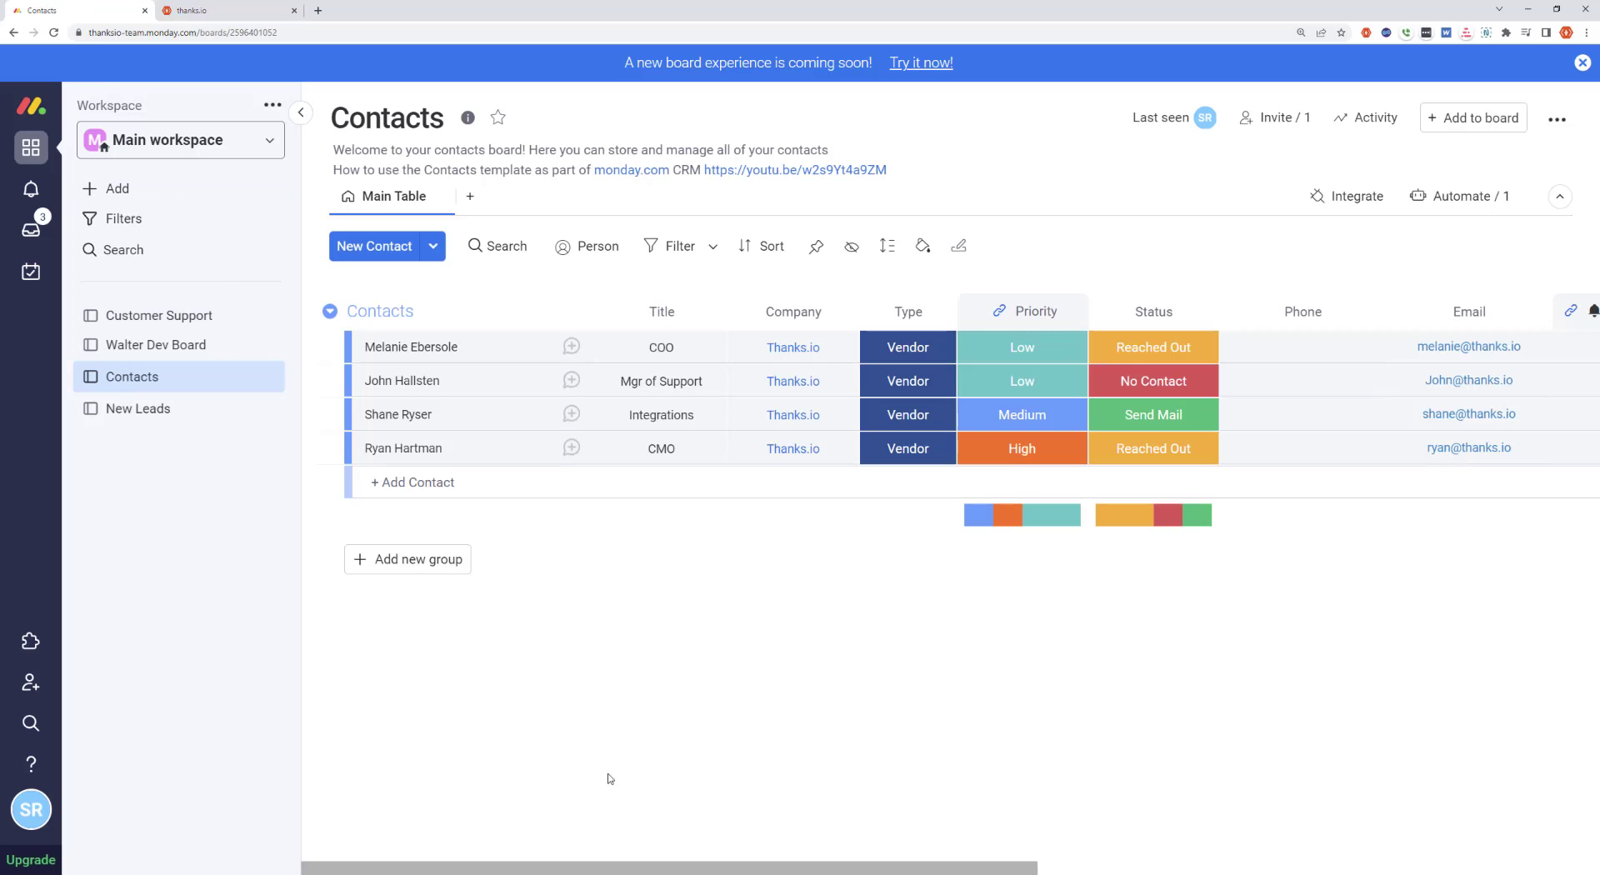